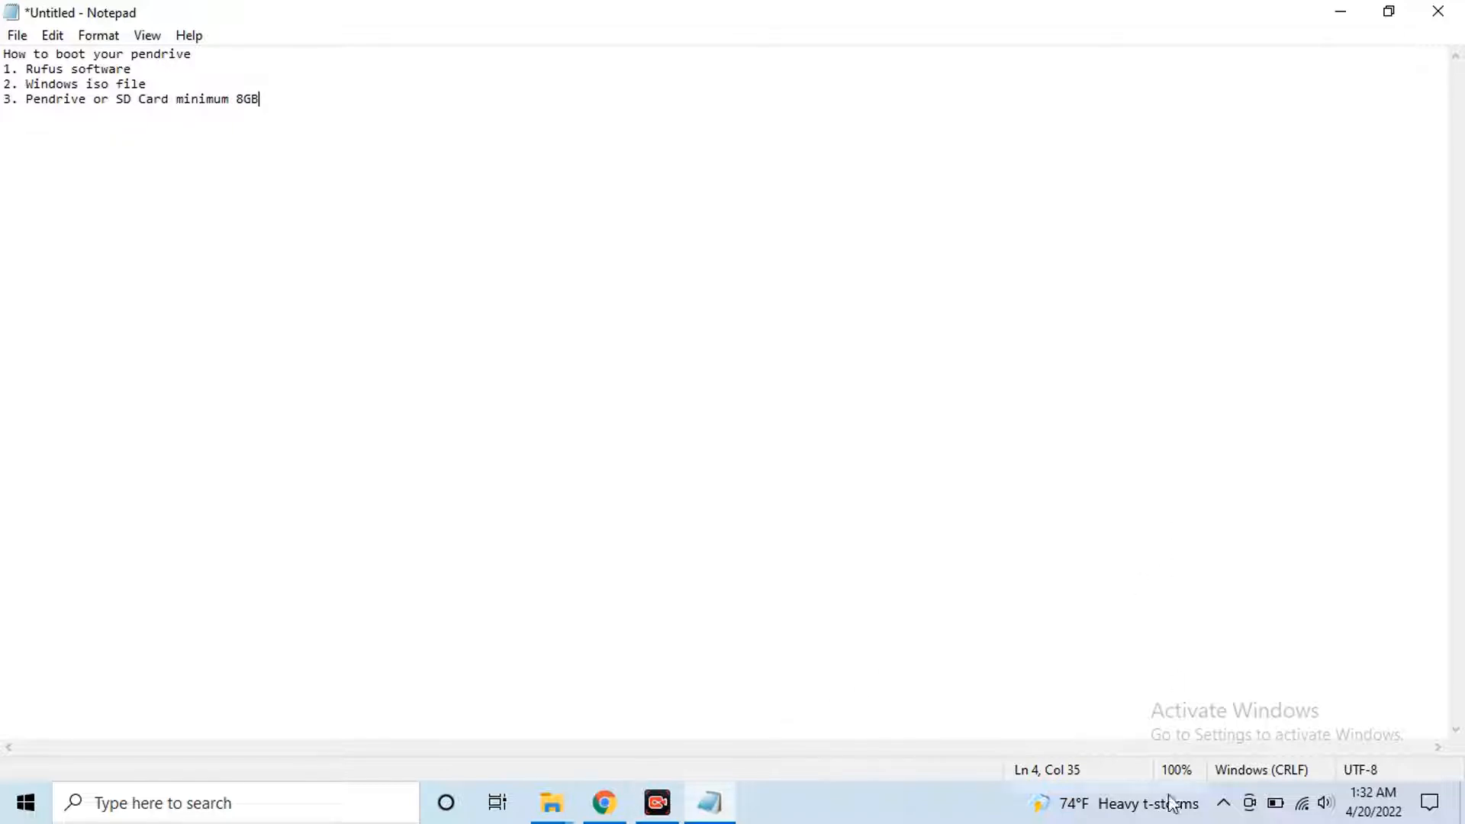
Switch from the Notepad requirements list to the Chrome browser
key("alt+Tab")
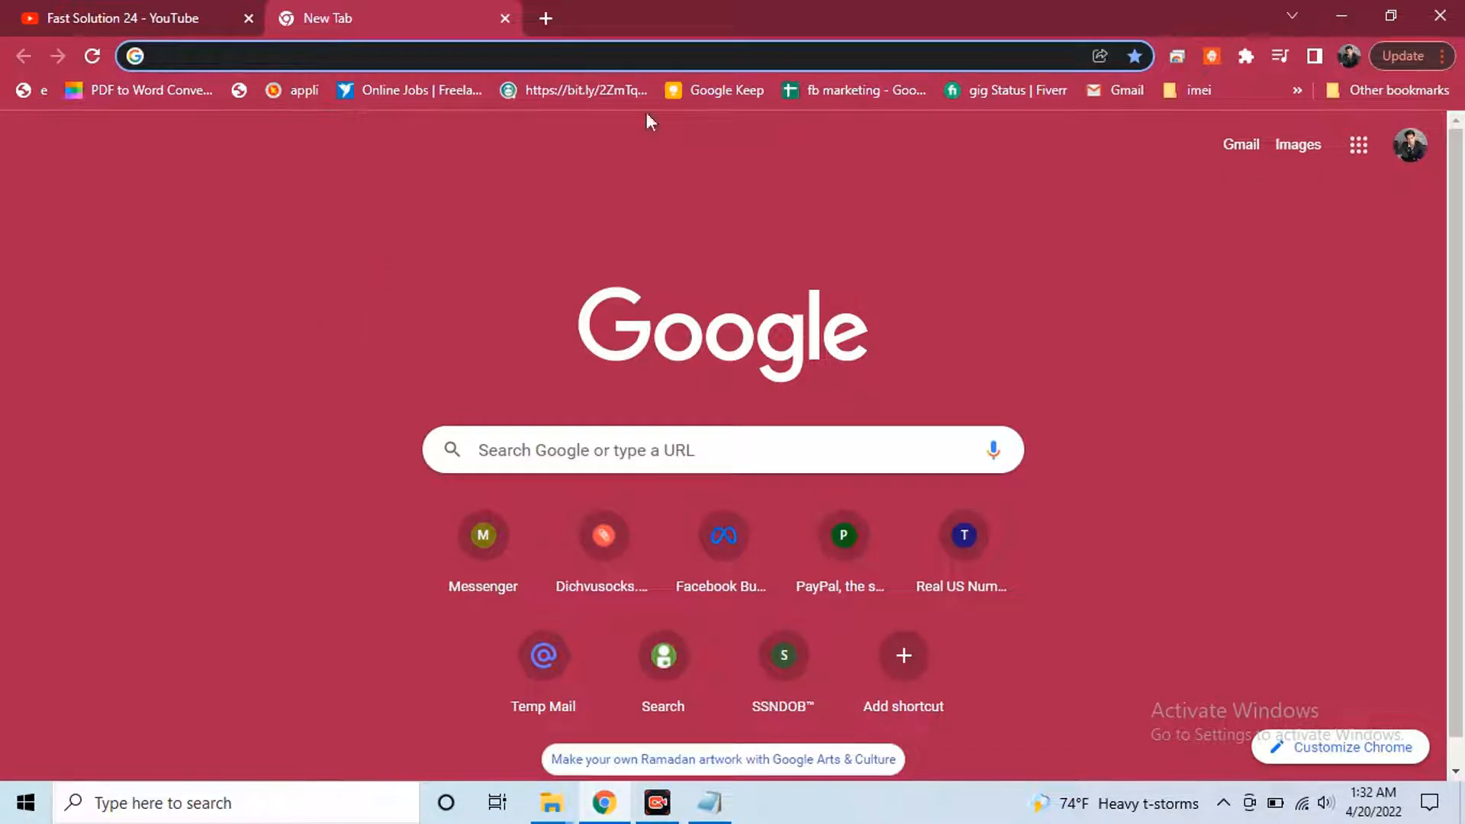
Search Google for 'rufus' and open the official rufus.ie website
left_click(228, 51)
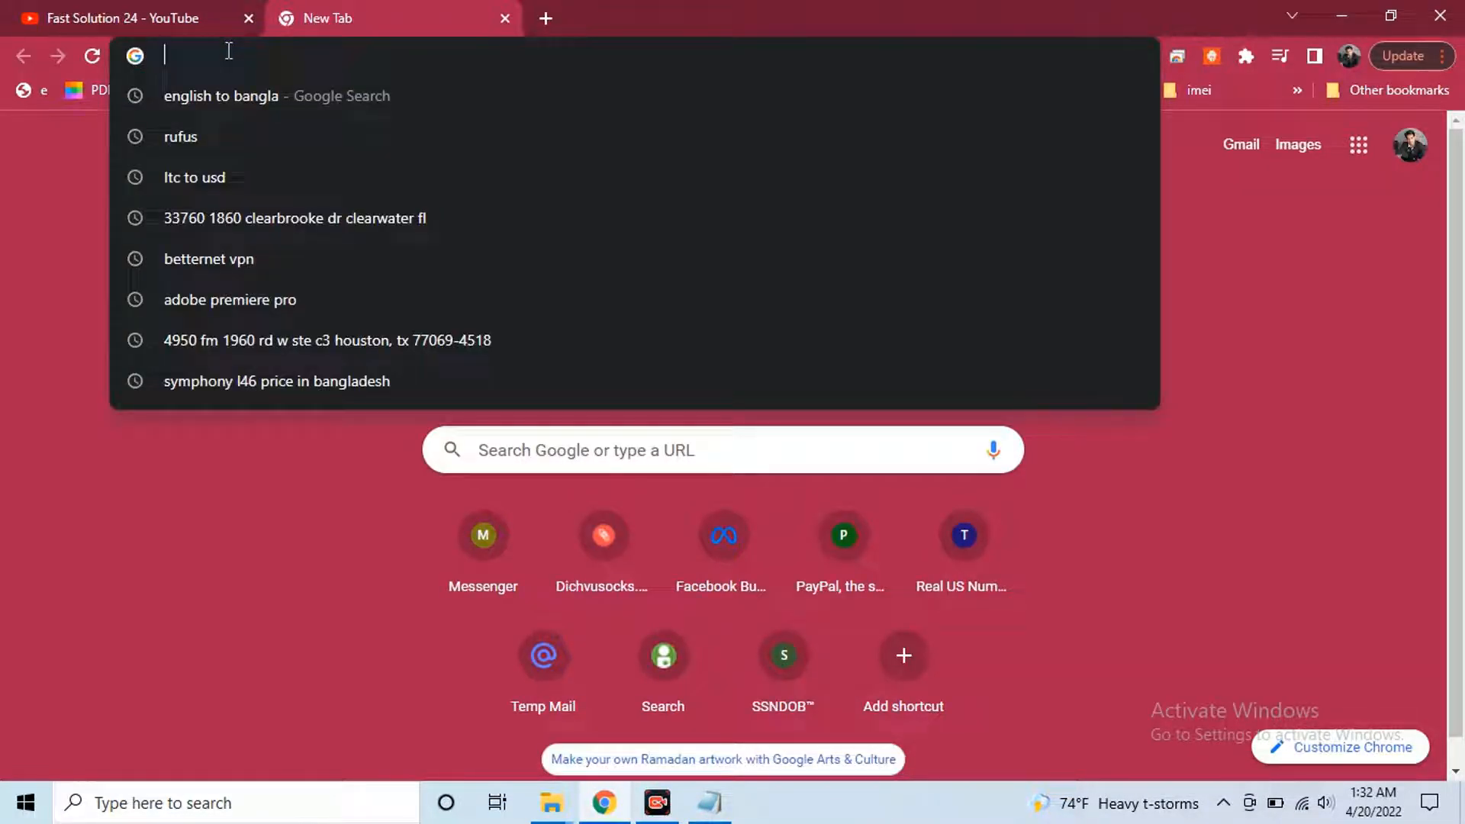
type("rufus")
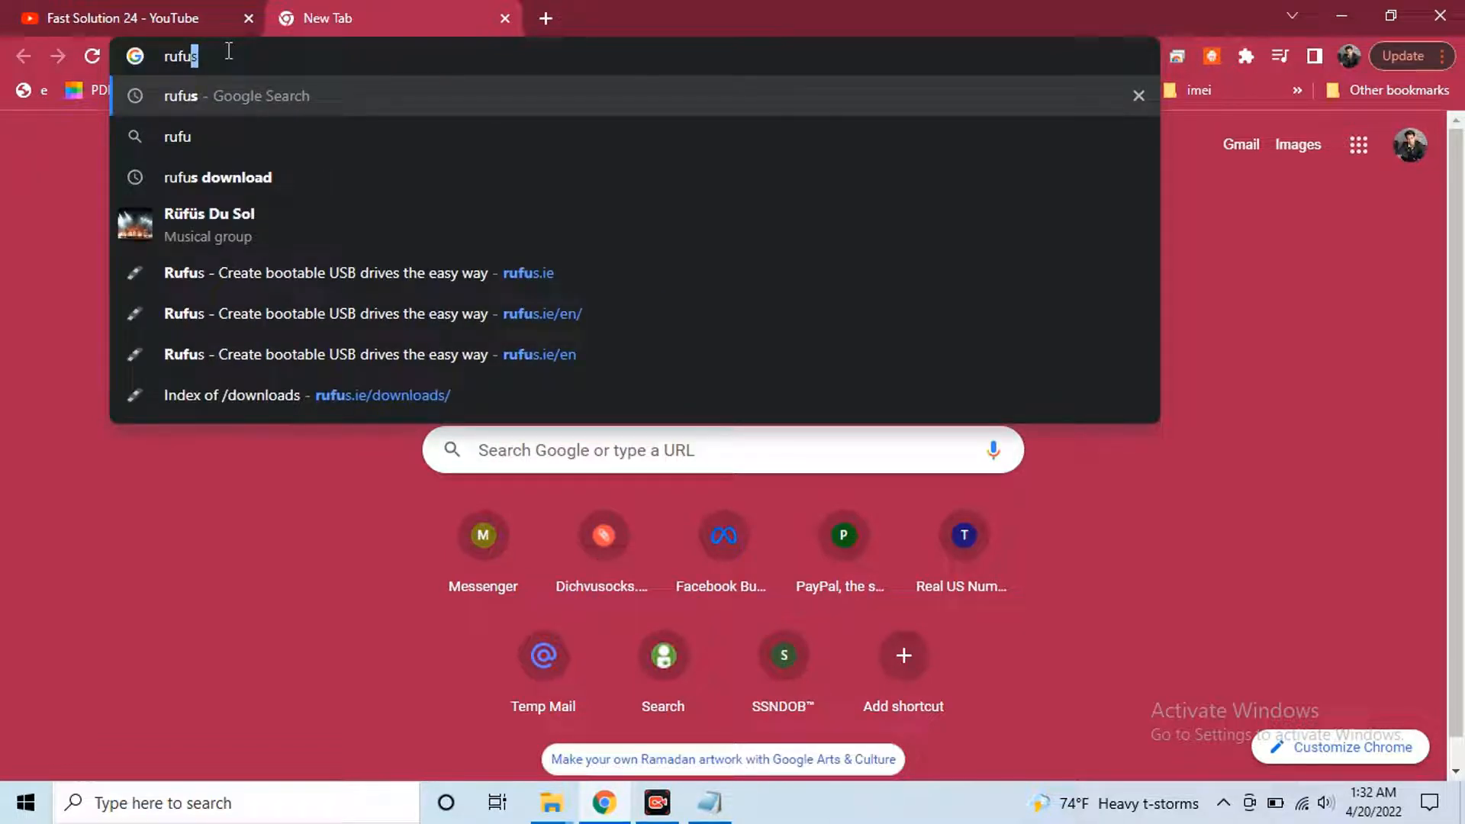
key("Return")
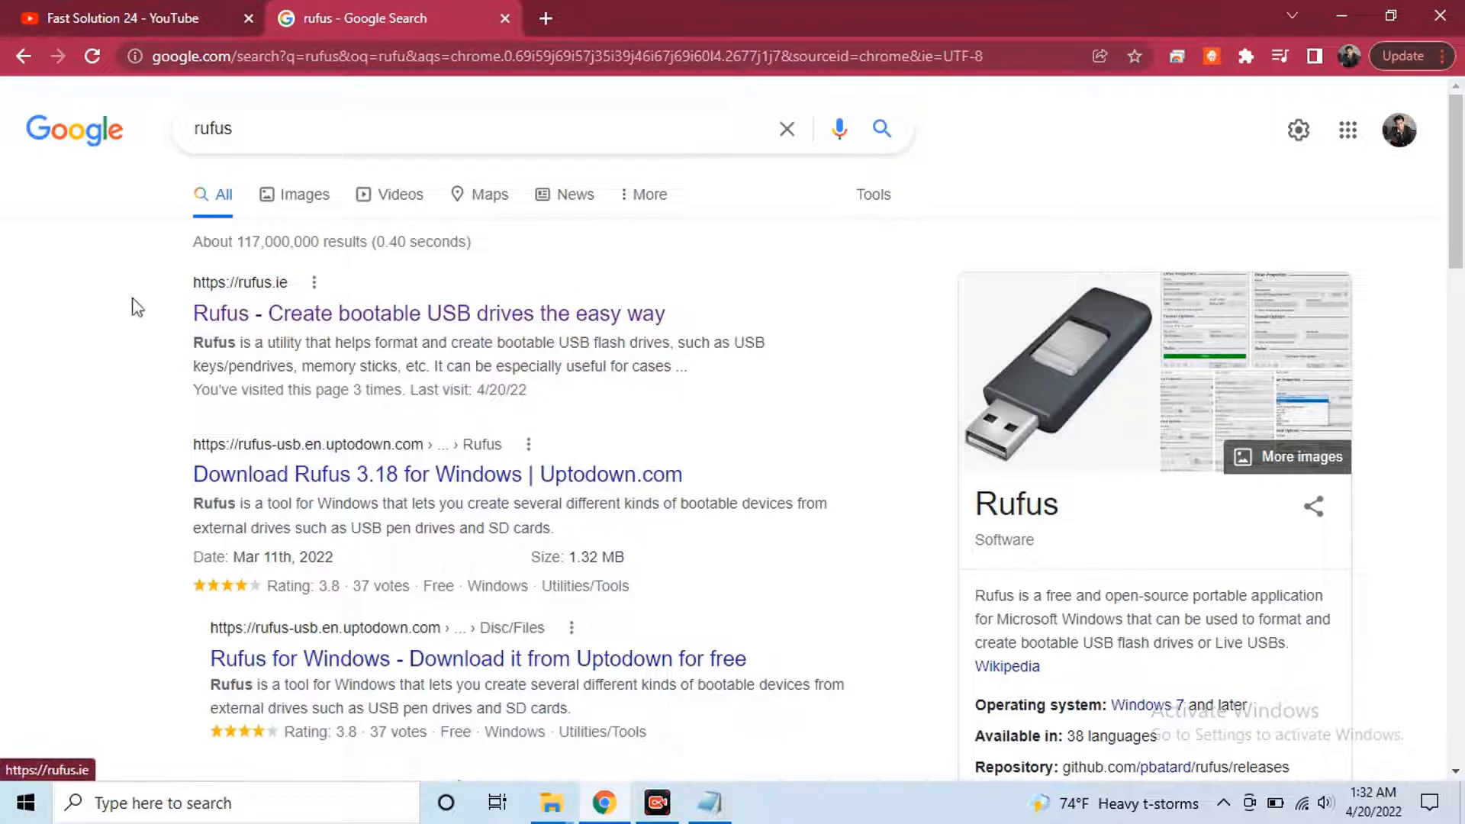
left_click(412, 316)
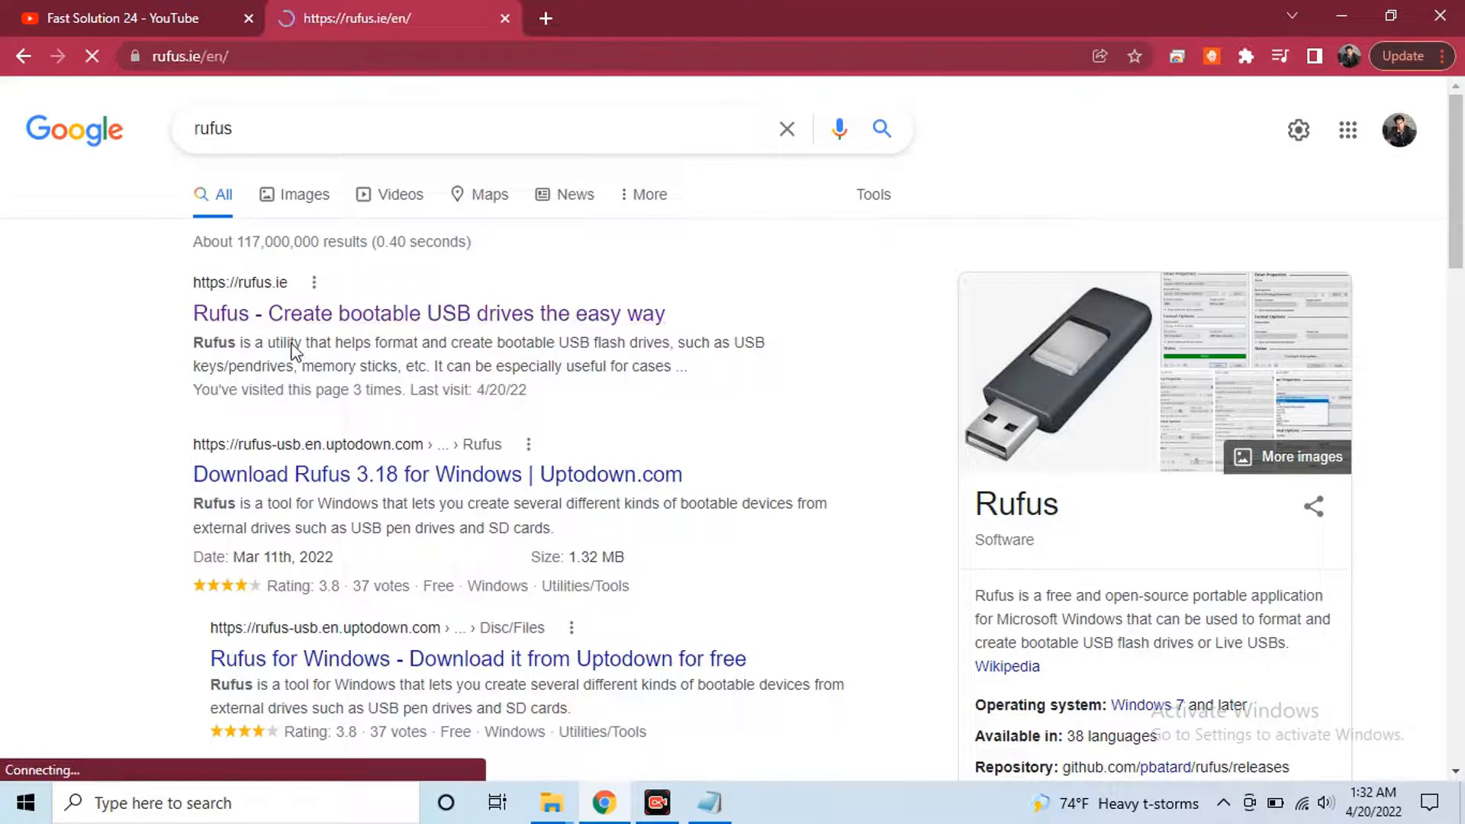
Download the portable rufus-3.17p.exe from the downloads index and save it to Downloads
scroll(593, 394, "down", 12)
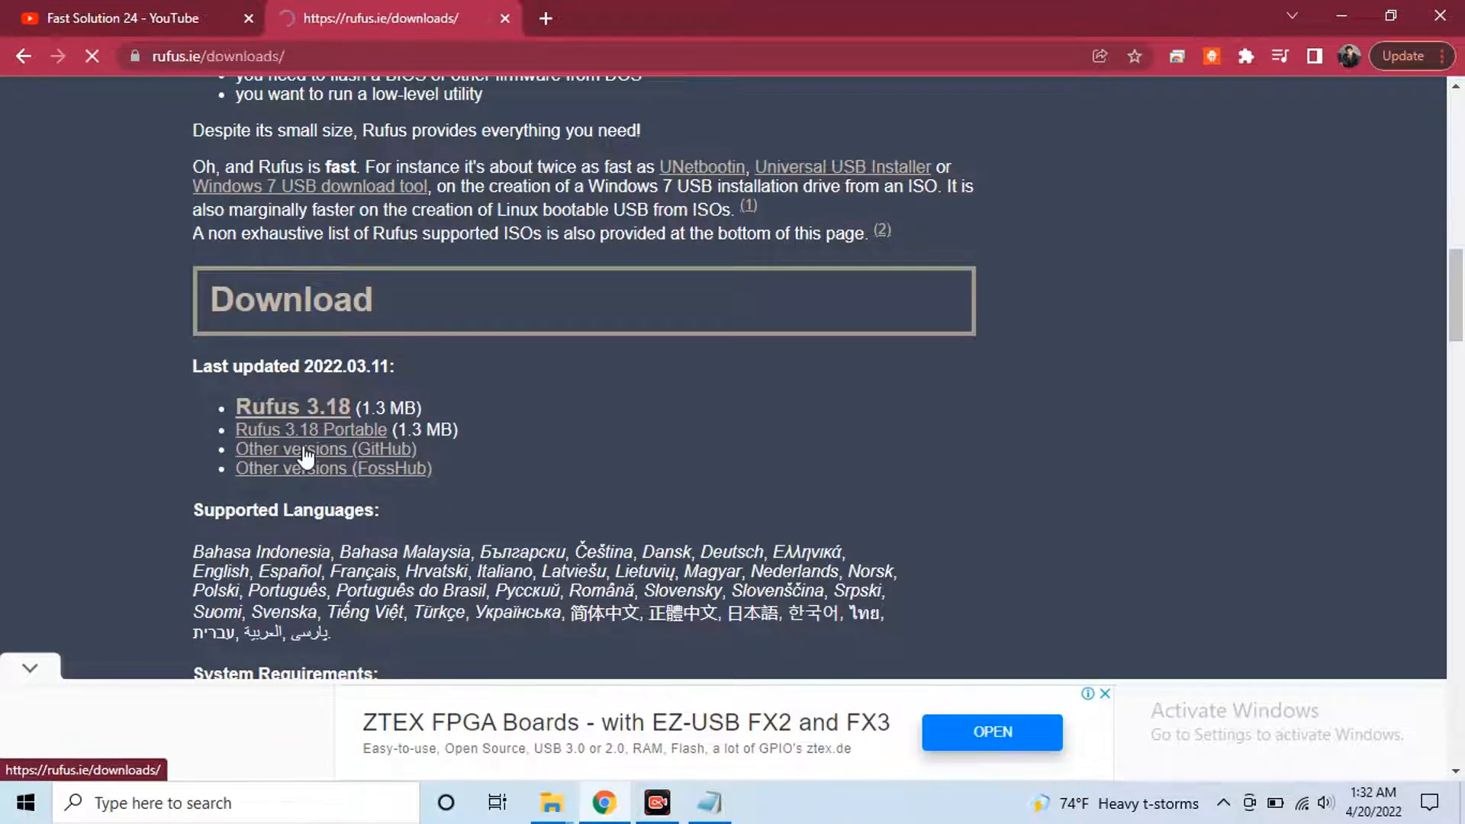
scroll(784, 298, "down", 3)
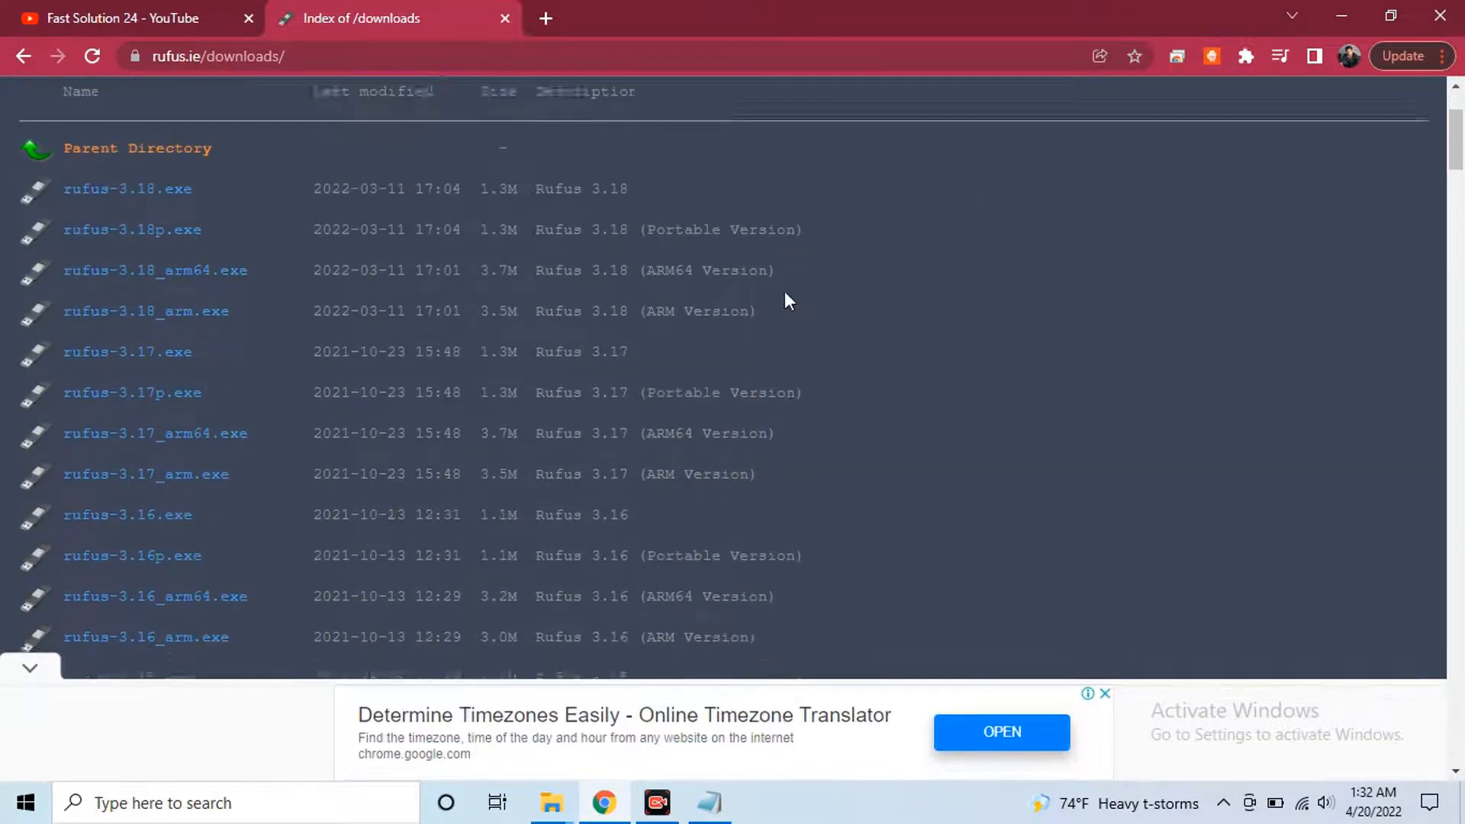
left_click_drag(229, 357, 432, 346)
left_click(493, 337)
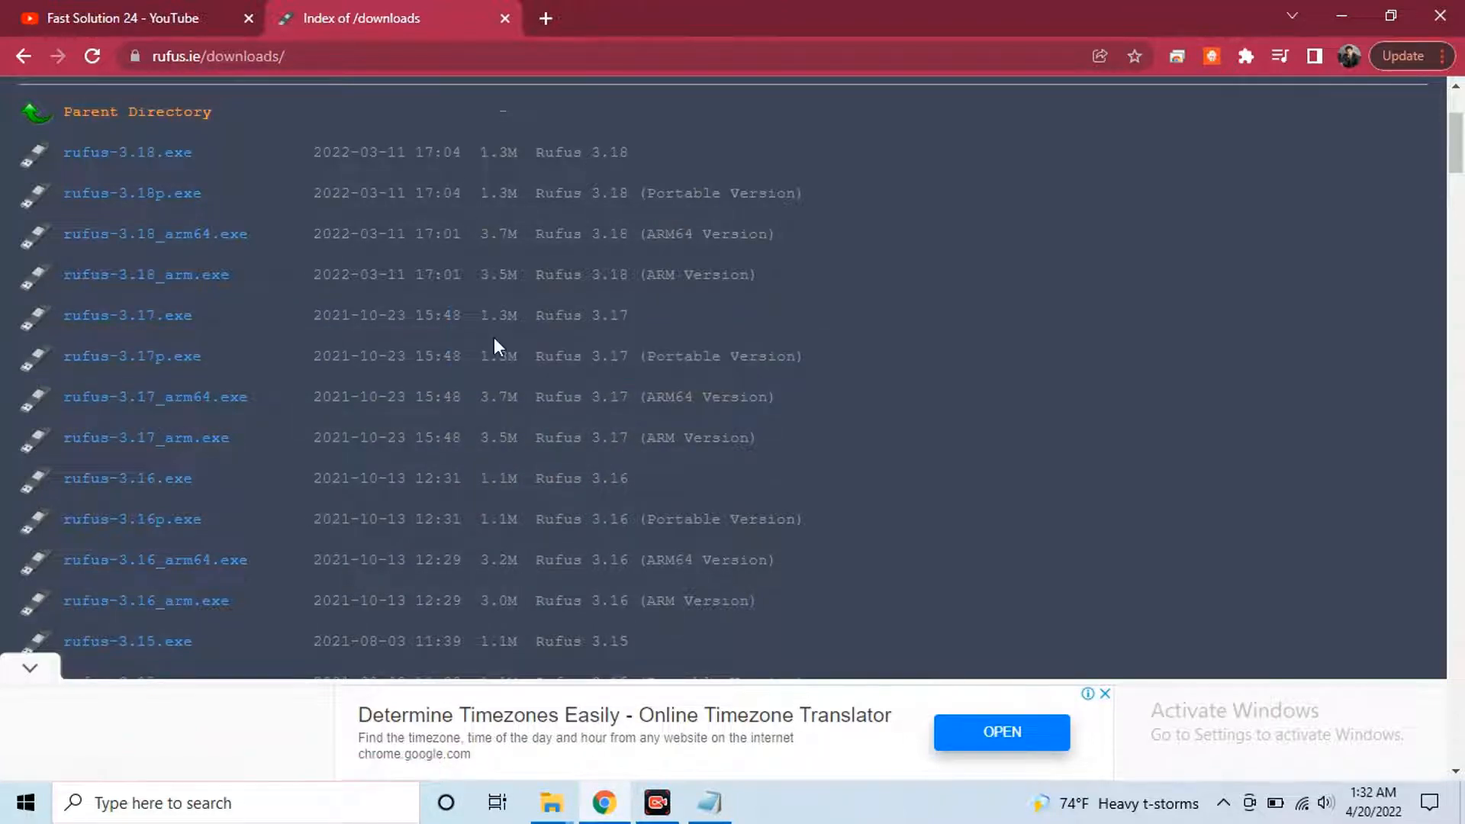
left_click(144, 369)
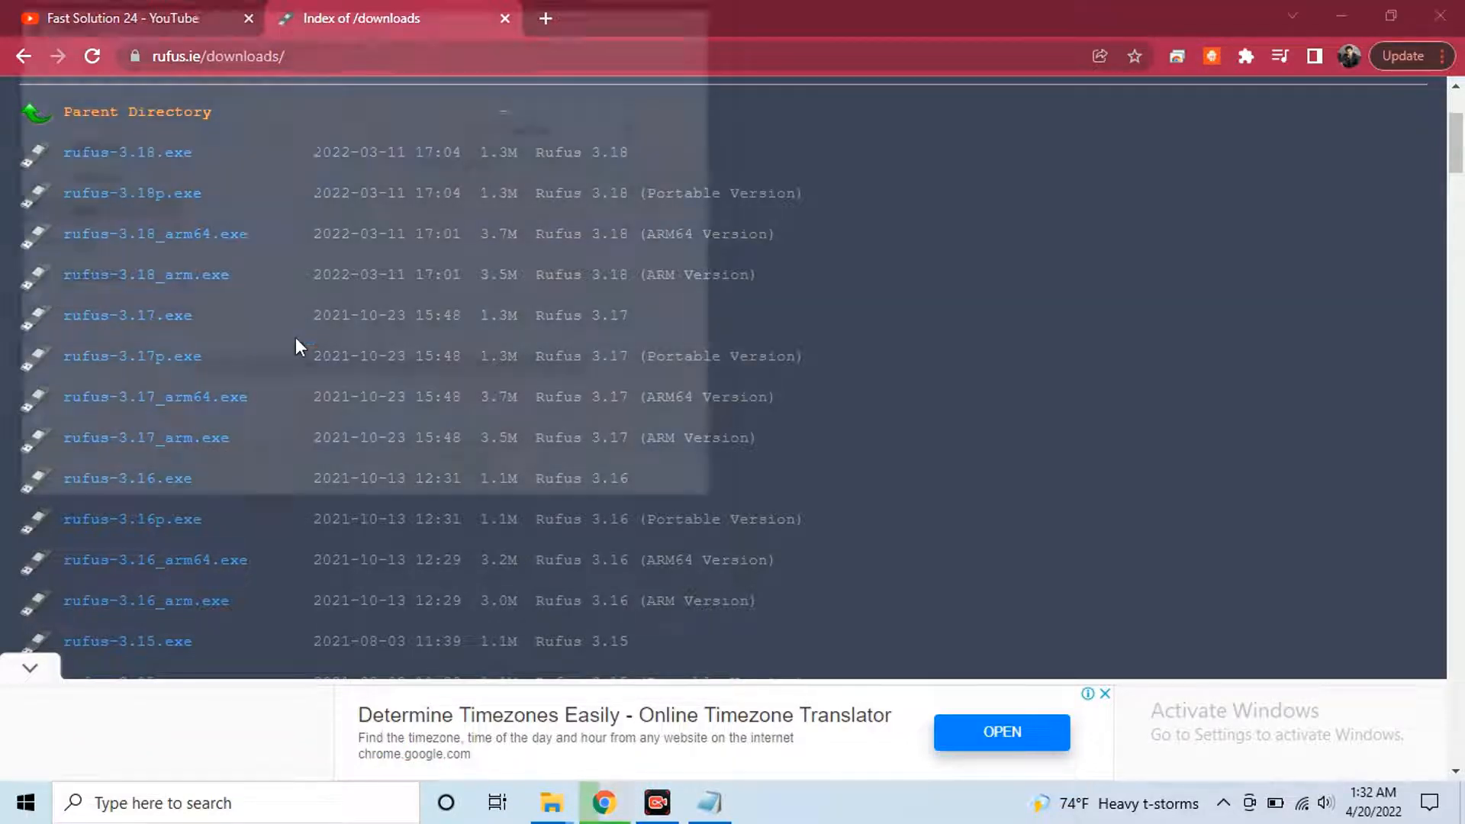
scroll(169, 313, "down", 1)
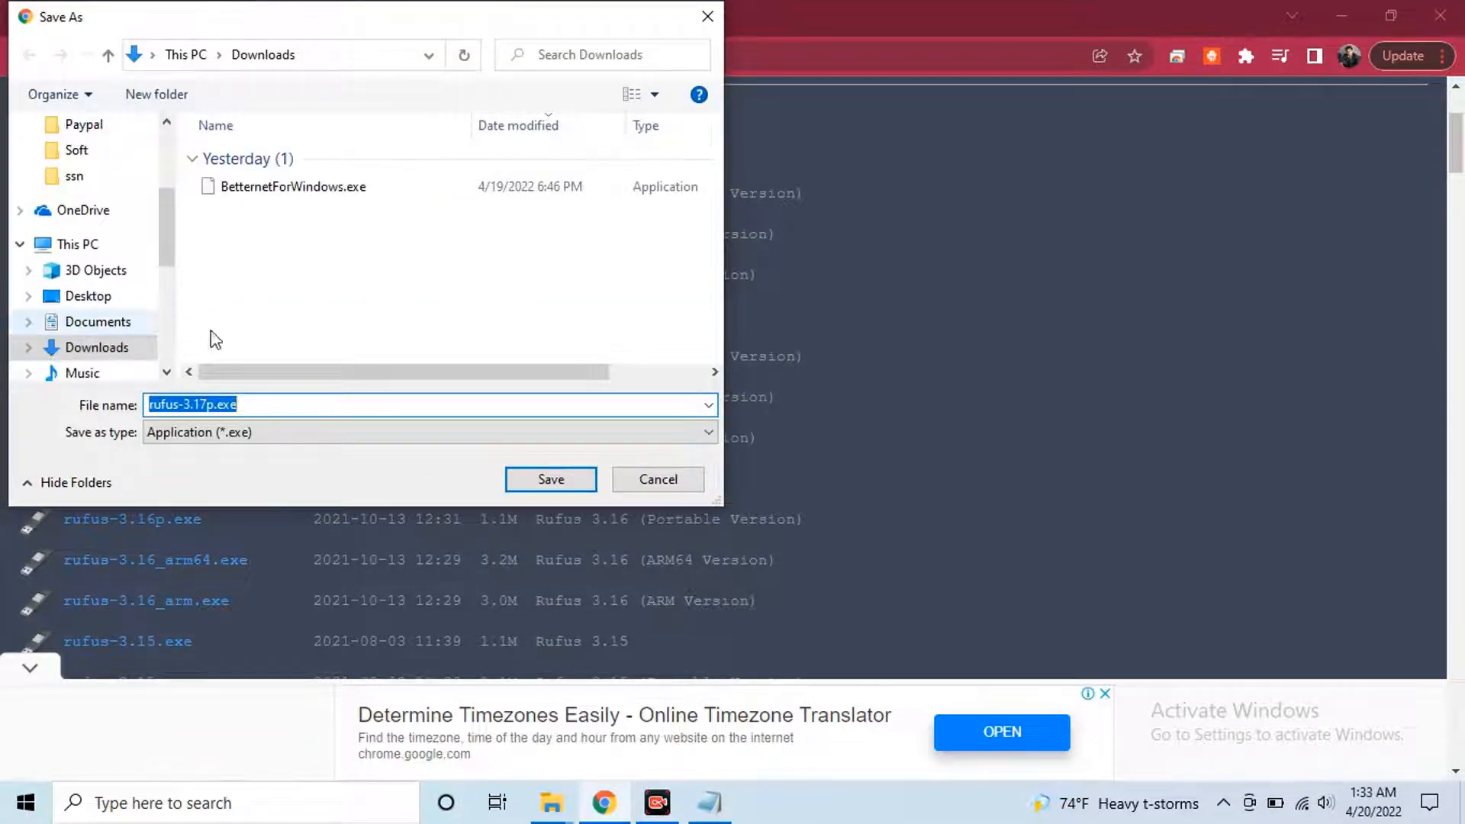
left_click(533, 476)
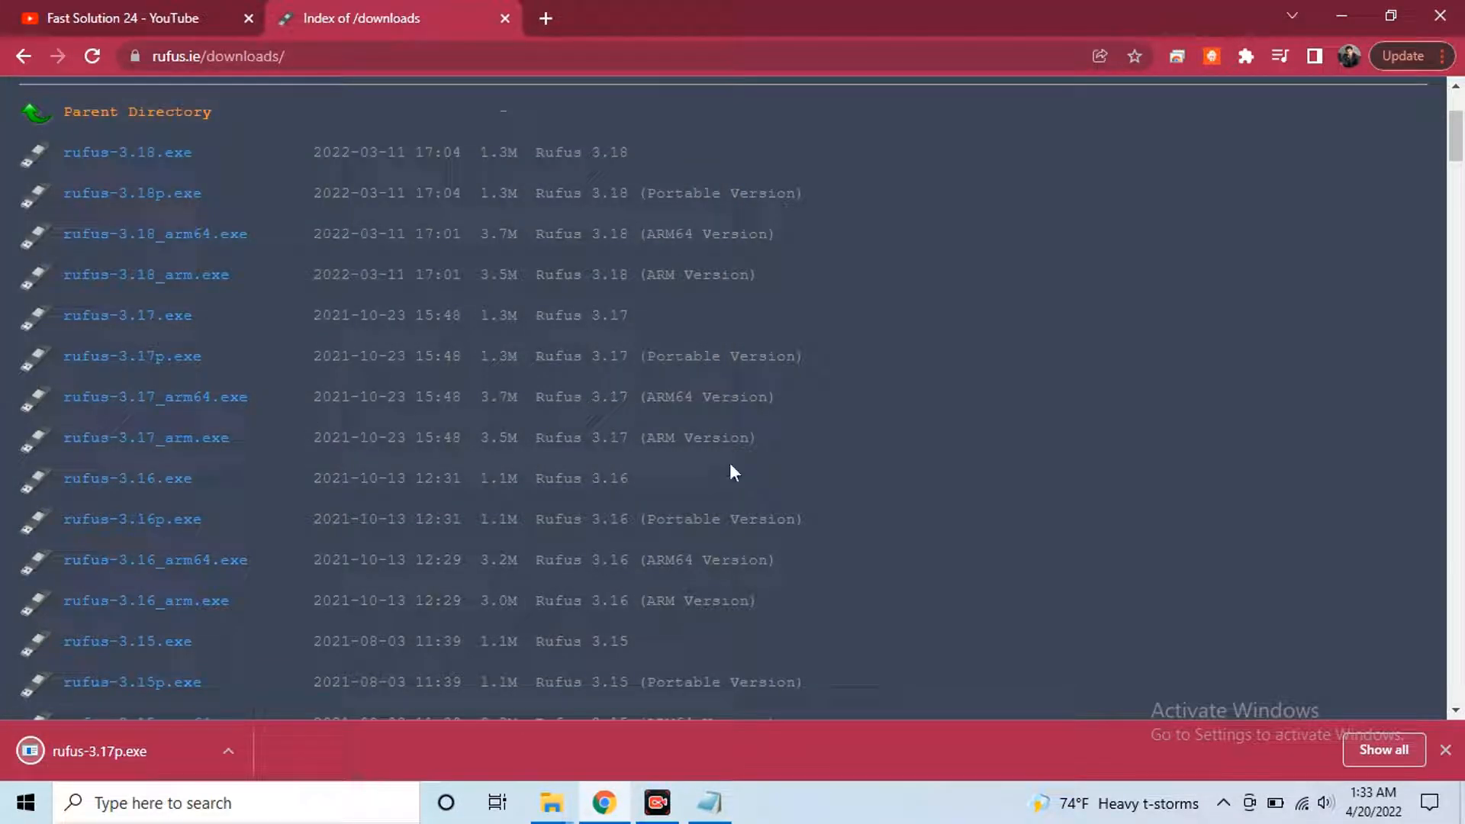
key("alt+Tab")
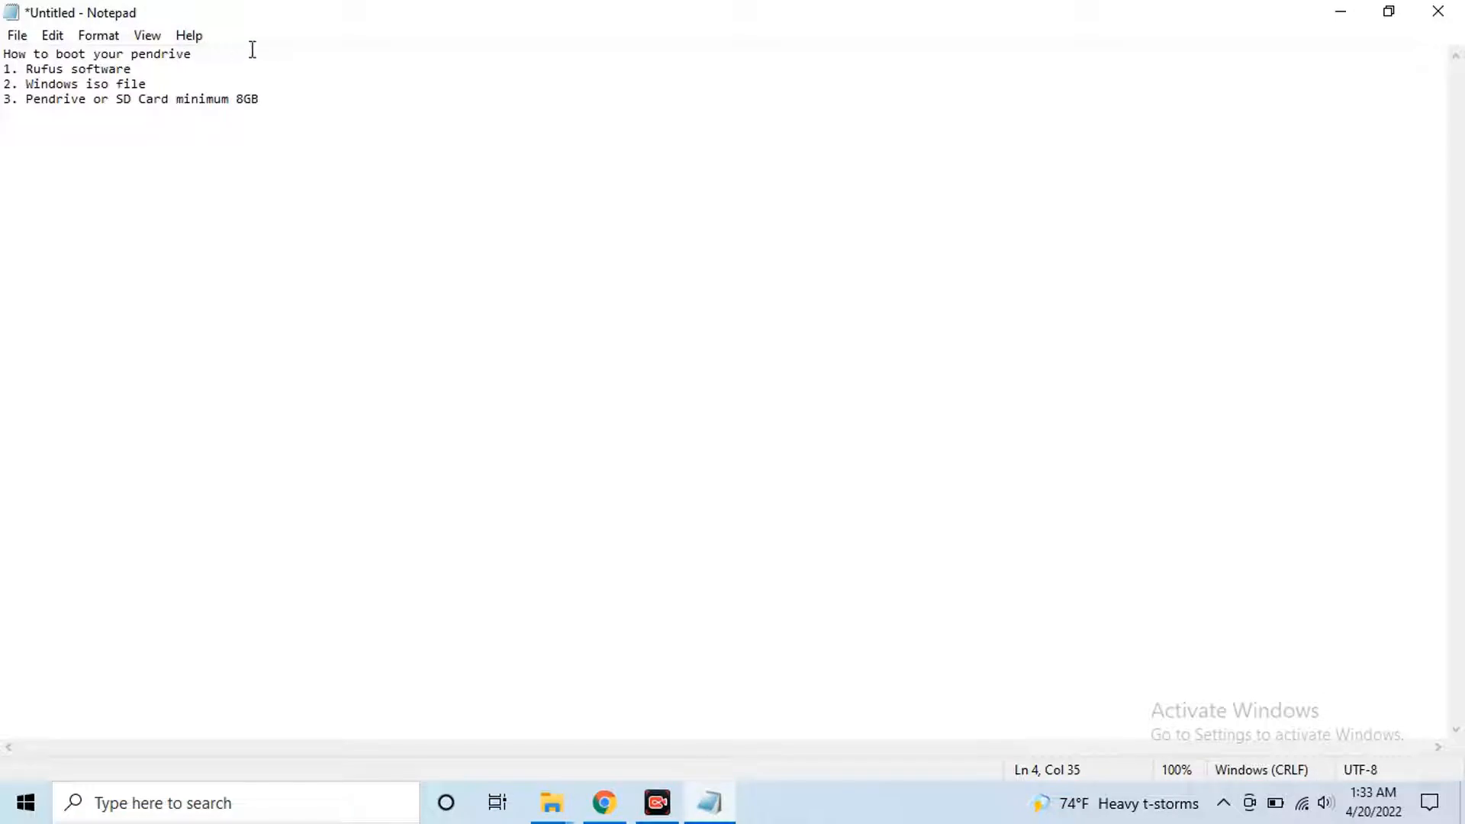
left_click_drag(135, 70, 3, 70)
left_click(176, 71)
left_click_drag(166, 85, 18, 74)
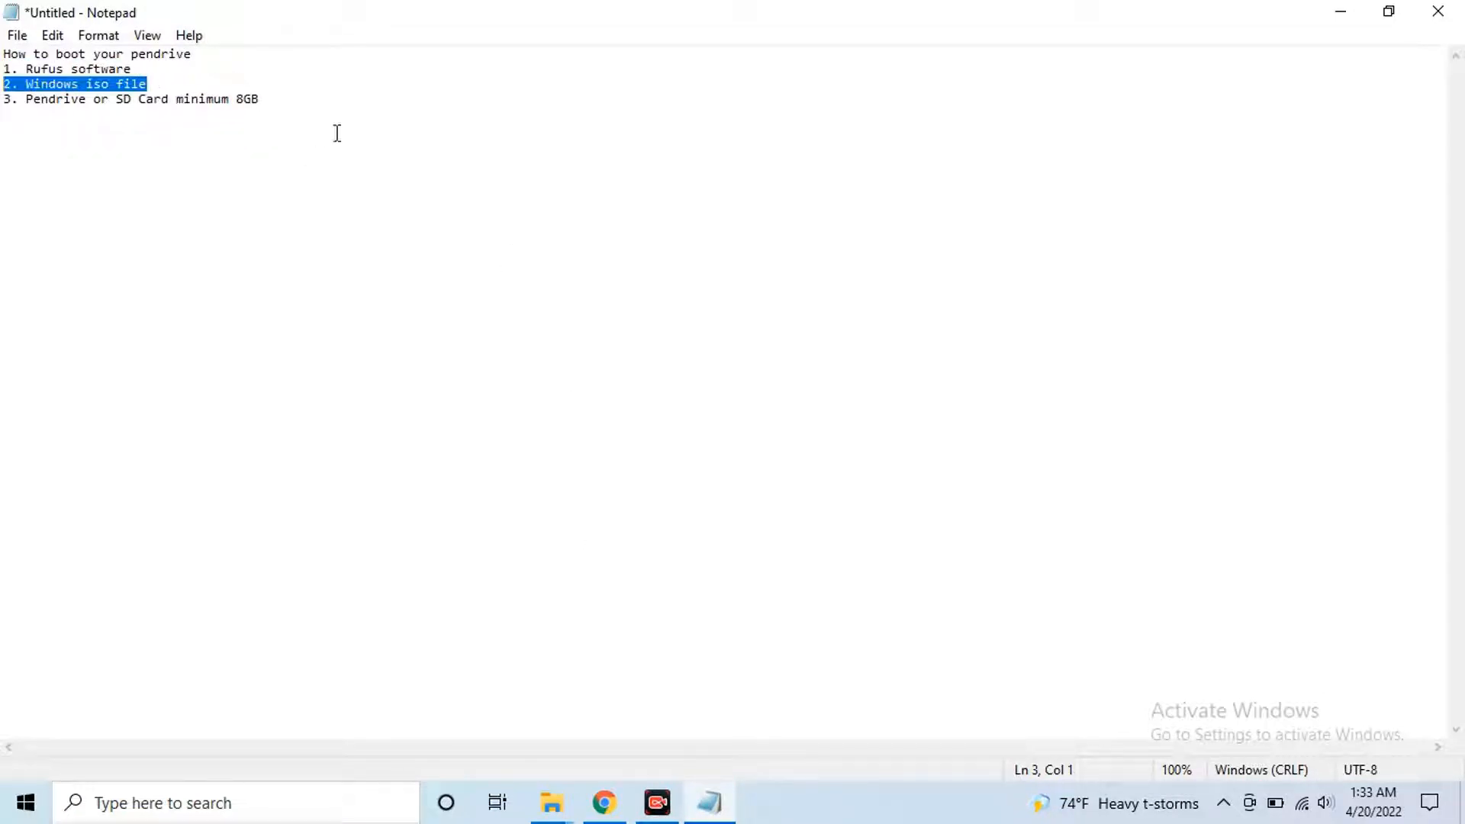
left_click(613, 798)
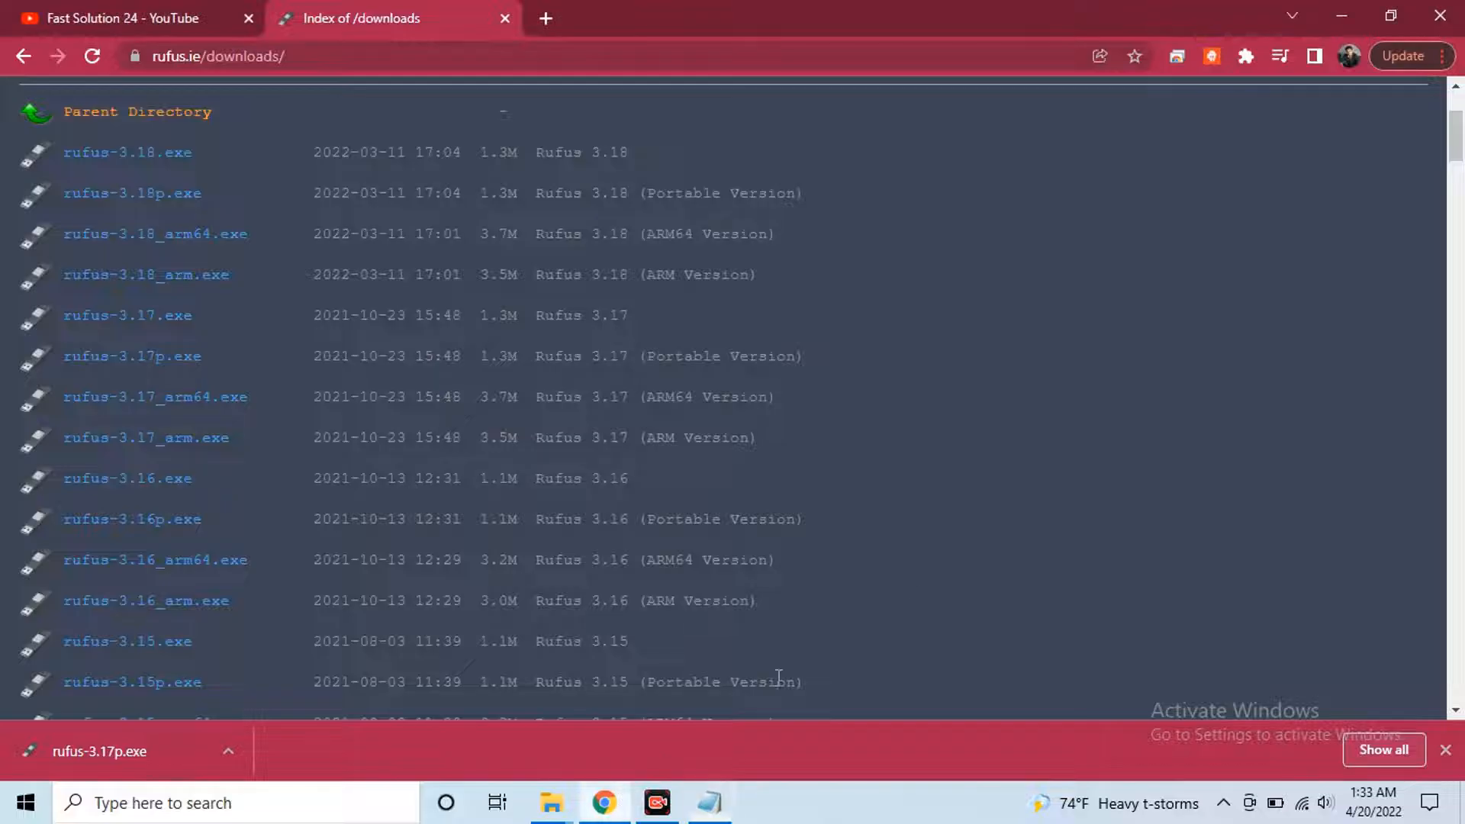
On the Fast Solution 24 channel, open the 'How to Download Windows ISO' video
left_click(122, 17)
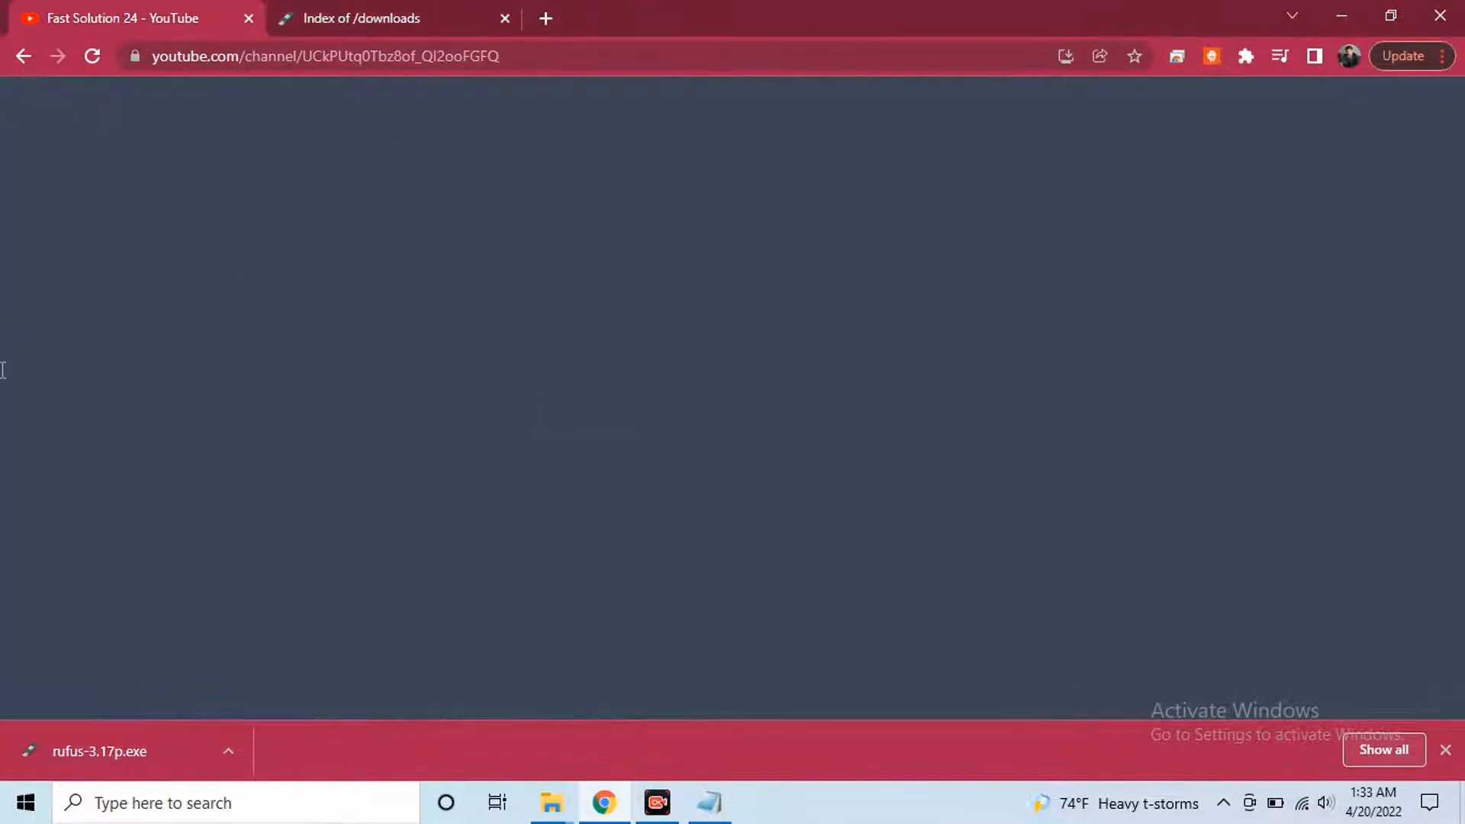
scroll(397, 484, "up", 5)
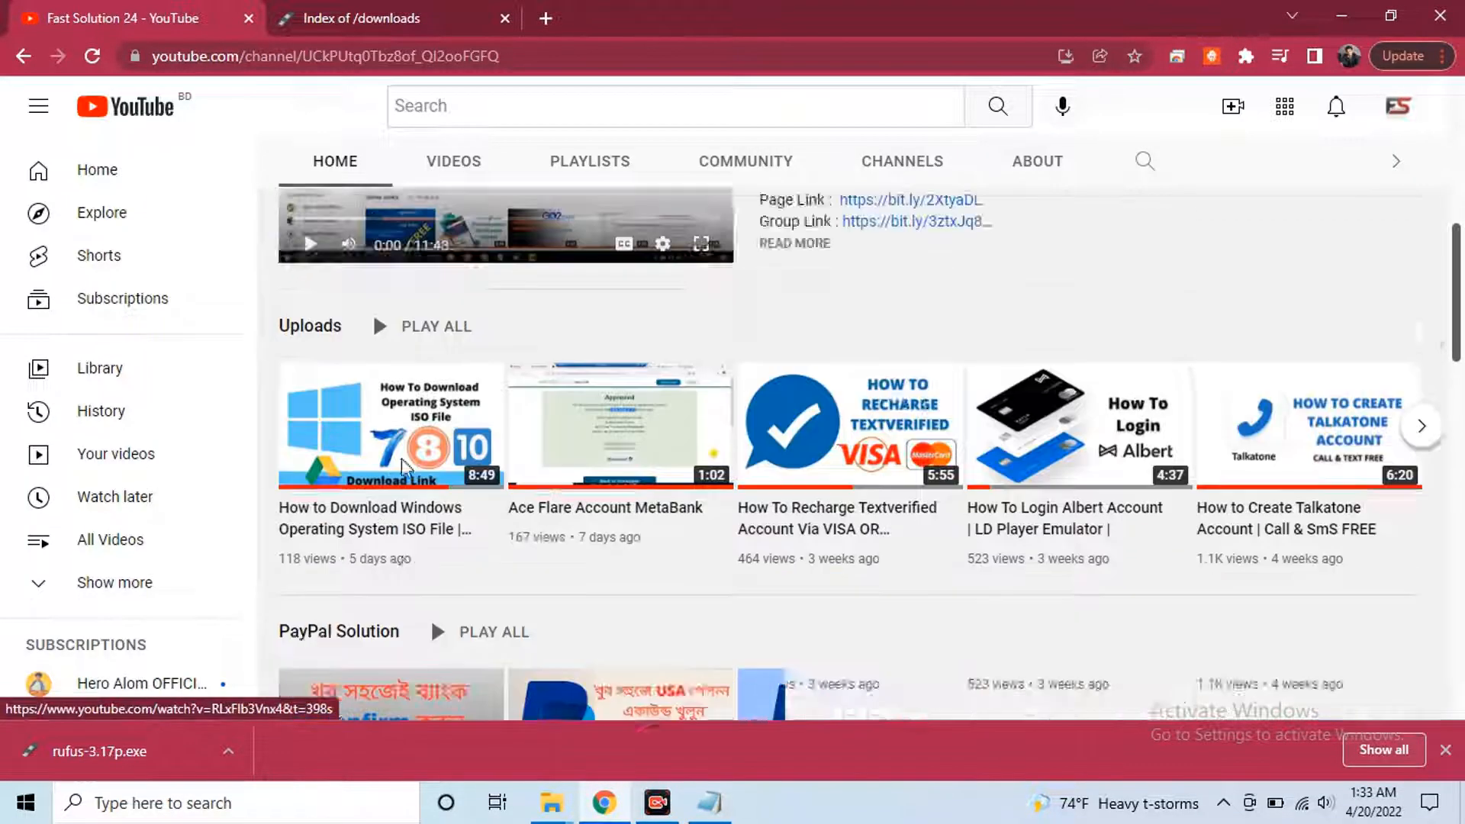
scroll(473, 384, "down", 6)
scroll(419, 420, "down", 2)
scroll(288, 204, "up", 3)
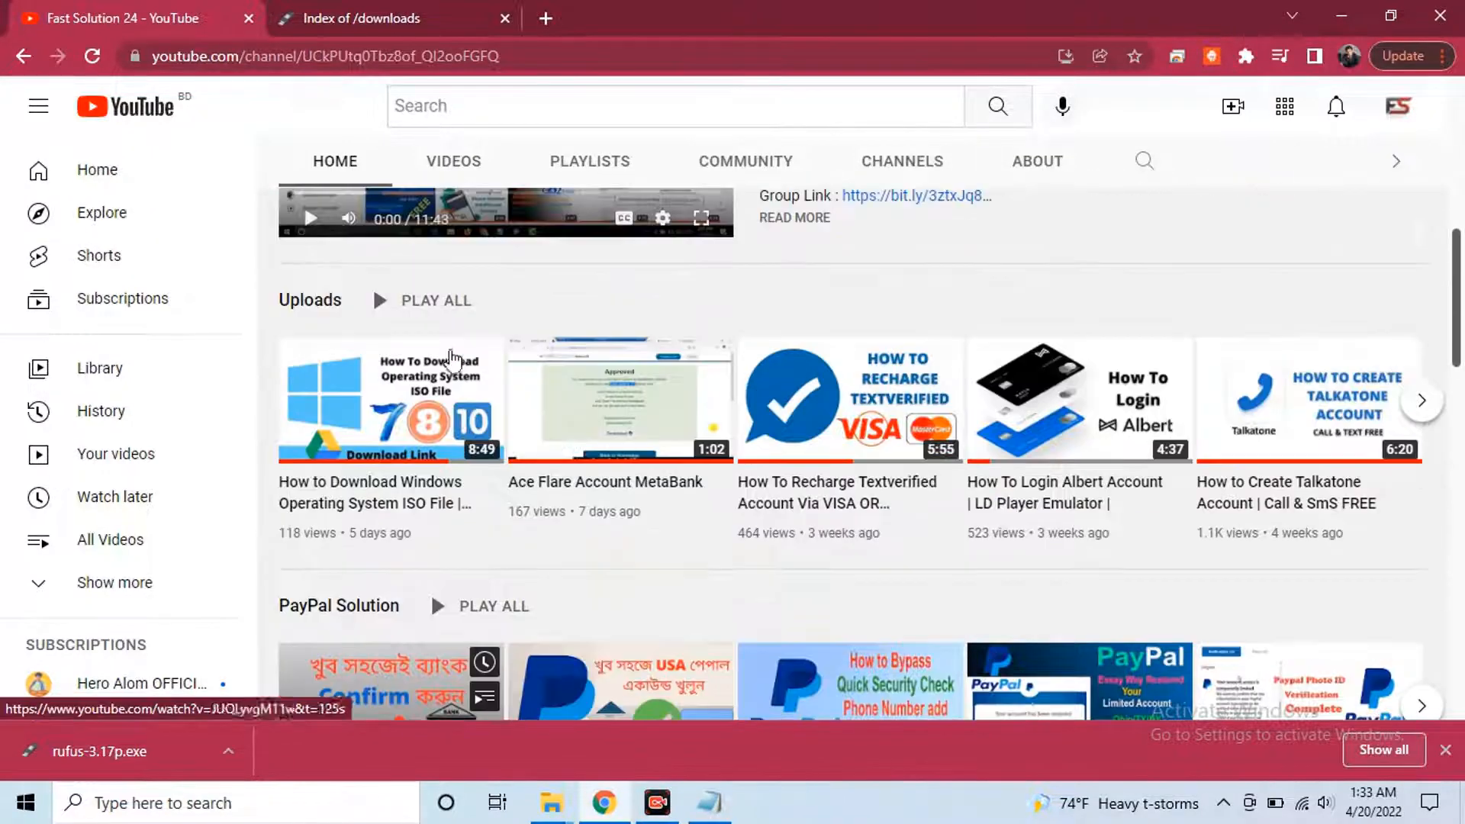
left_click(333, 503)
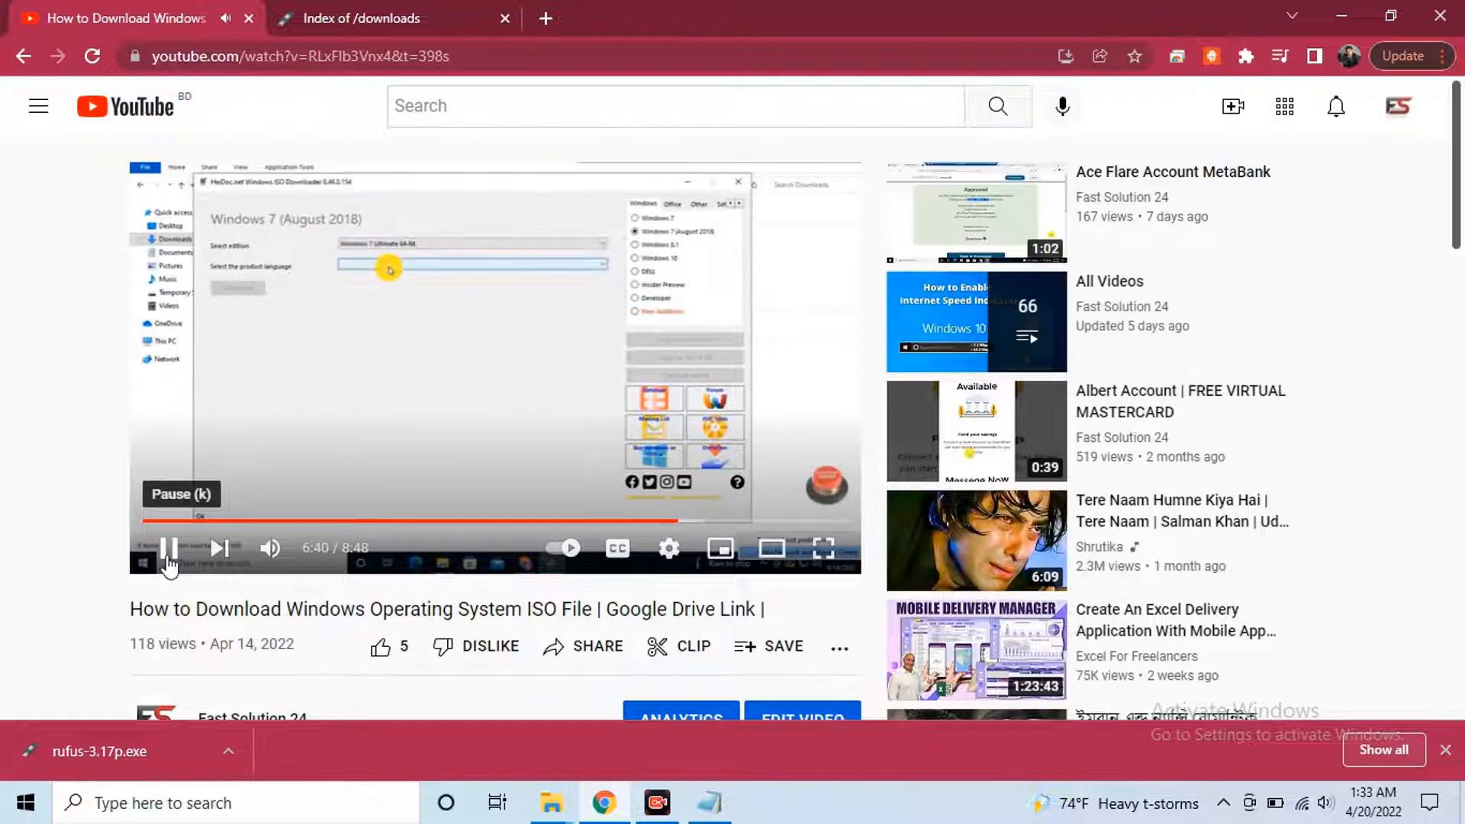
Pause the video and expand its full description
scroll(473, 381, "down", 1)
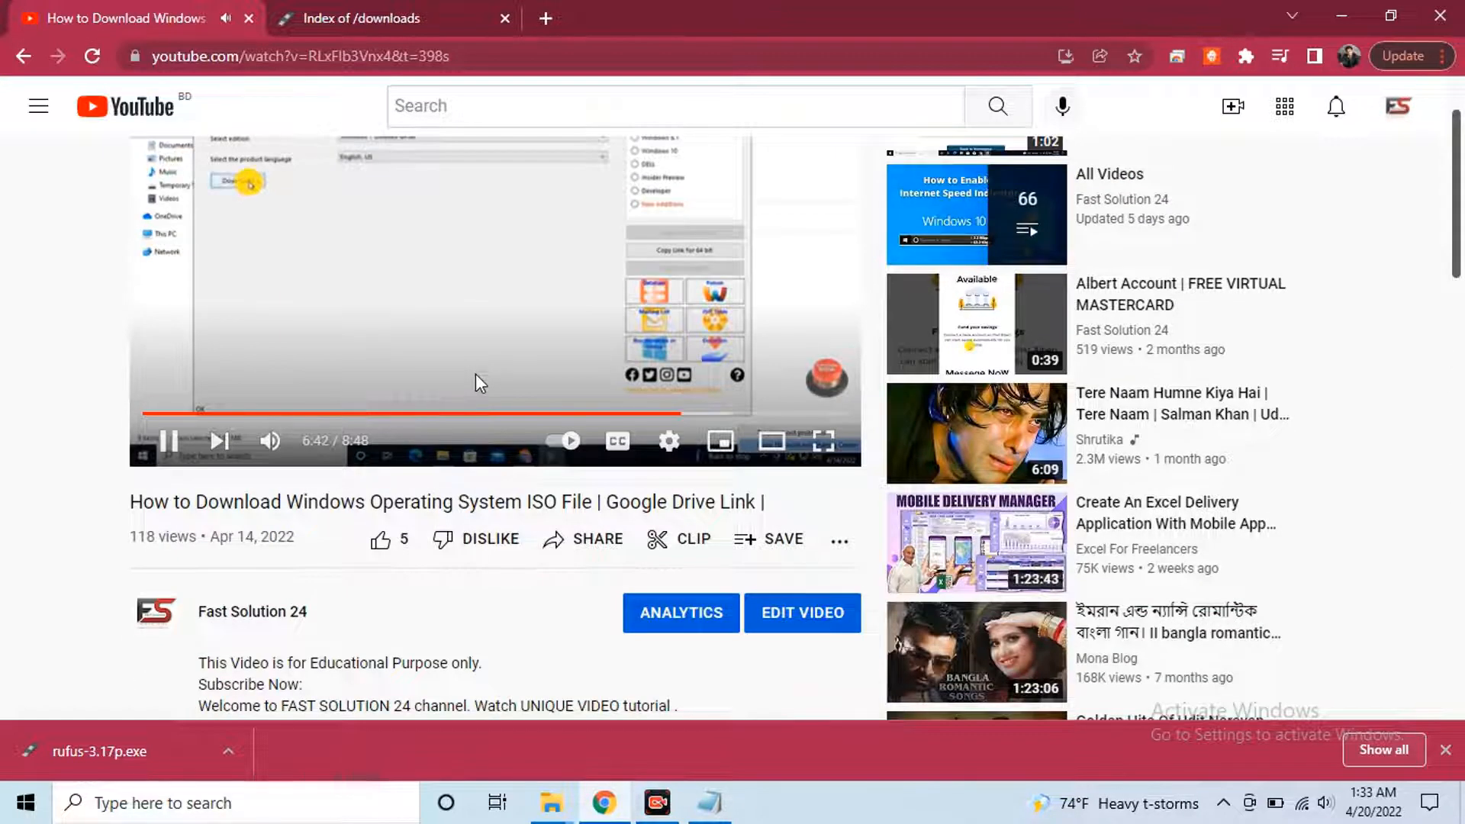
scroll(477, 372, "up", 1)
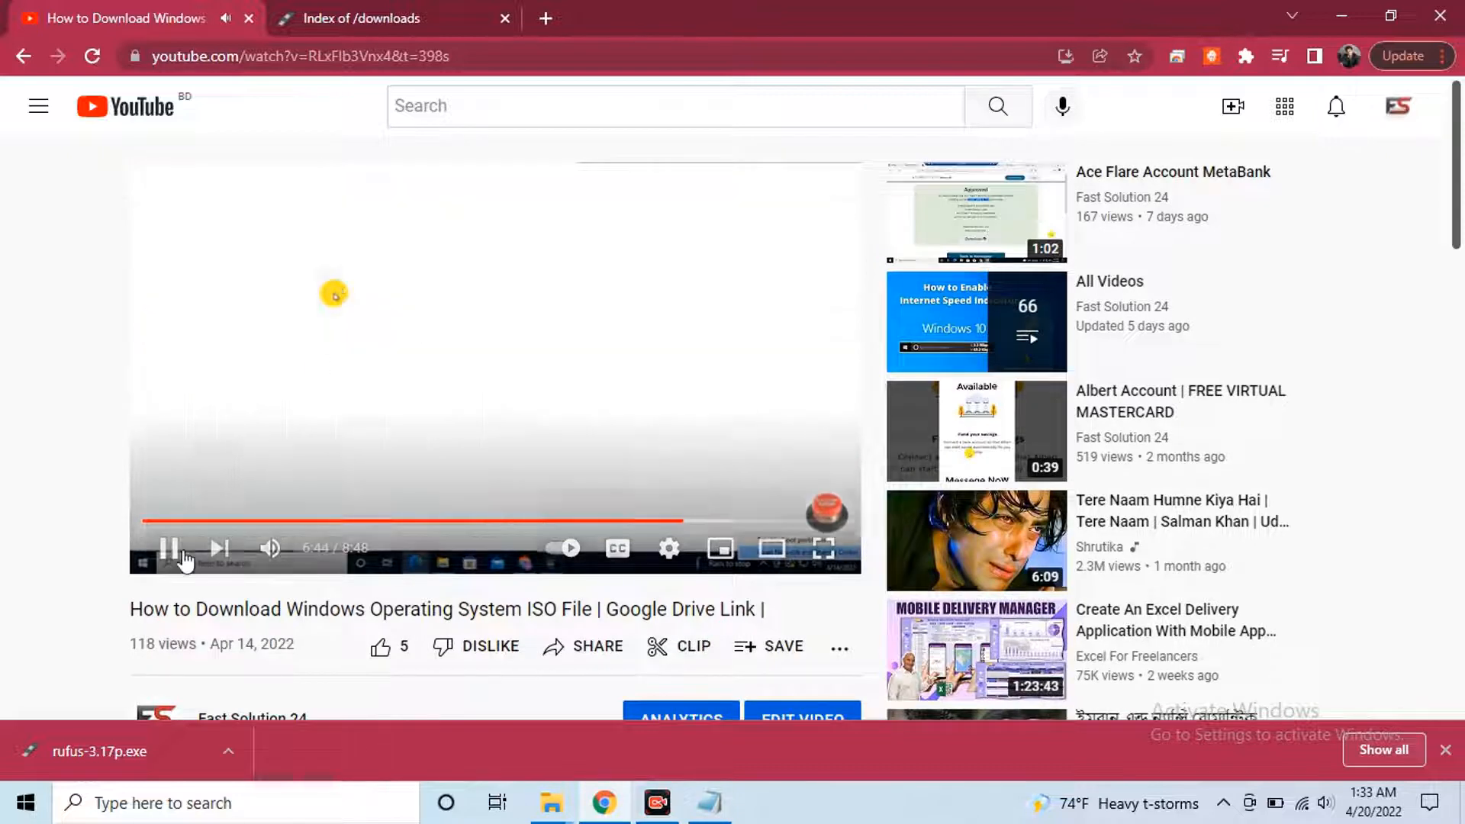
left_click(169, 547)
scroll(470, 400, "down", 3)
scroll(471, 400, "down", 1)
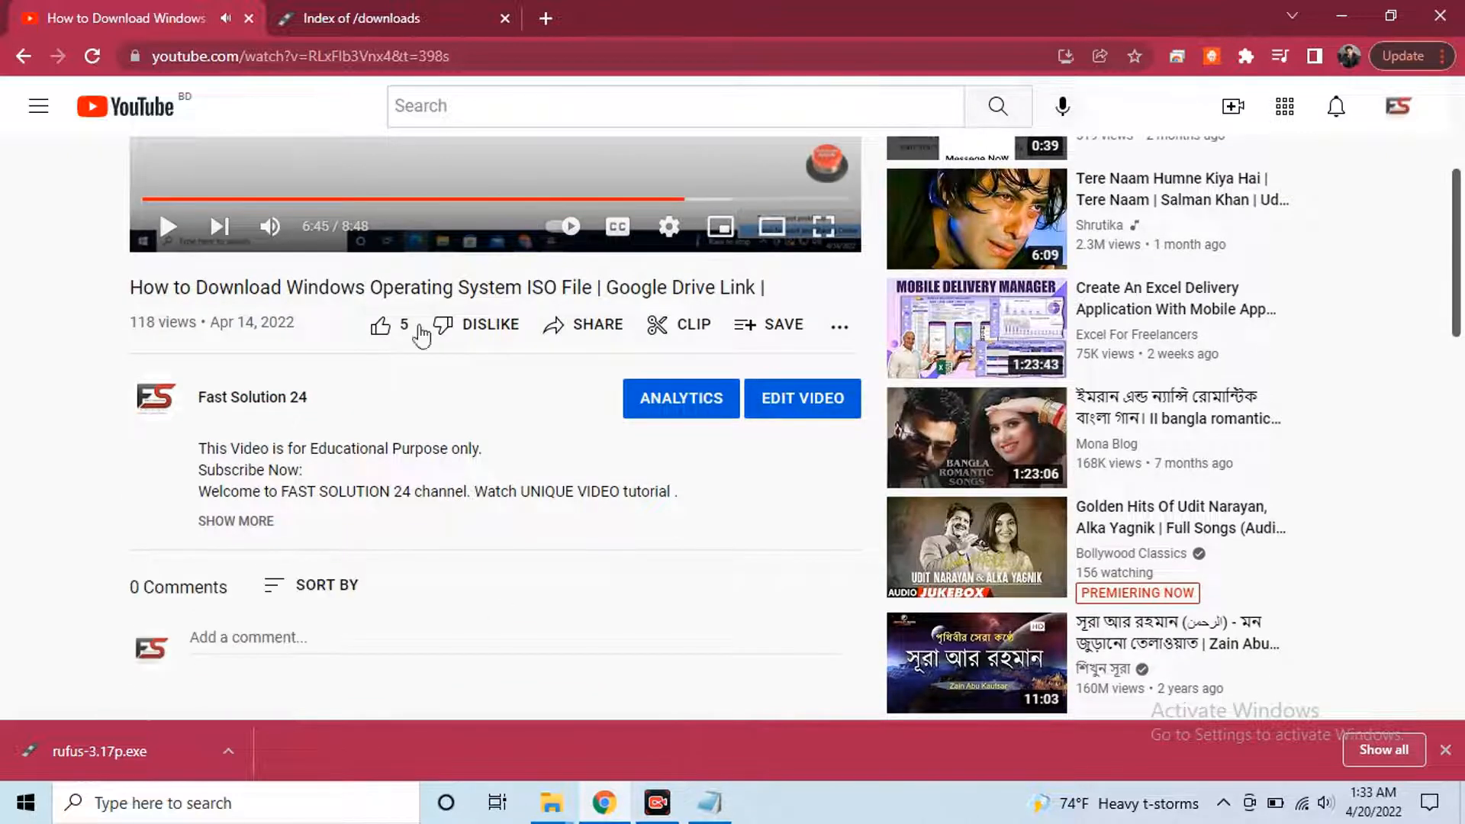
left_click(235, 522)
scroll(280, 370, "down", 3)
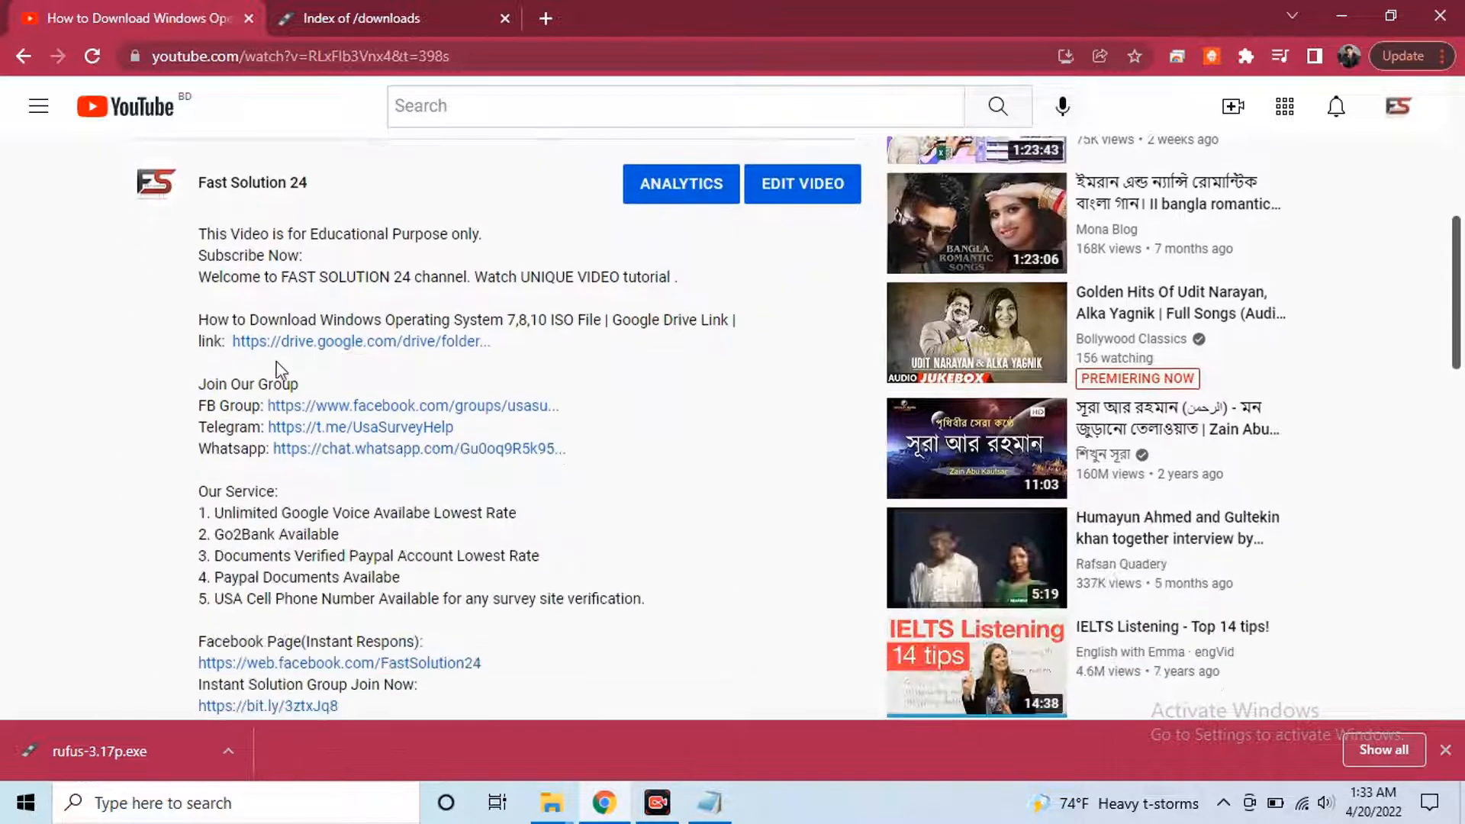
Open the Google Drive 'win' folder linked in the description, then close that tab
left_click(435, 341)
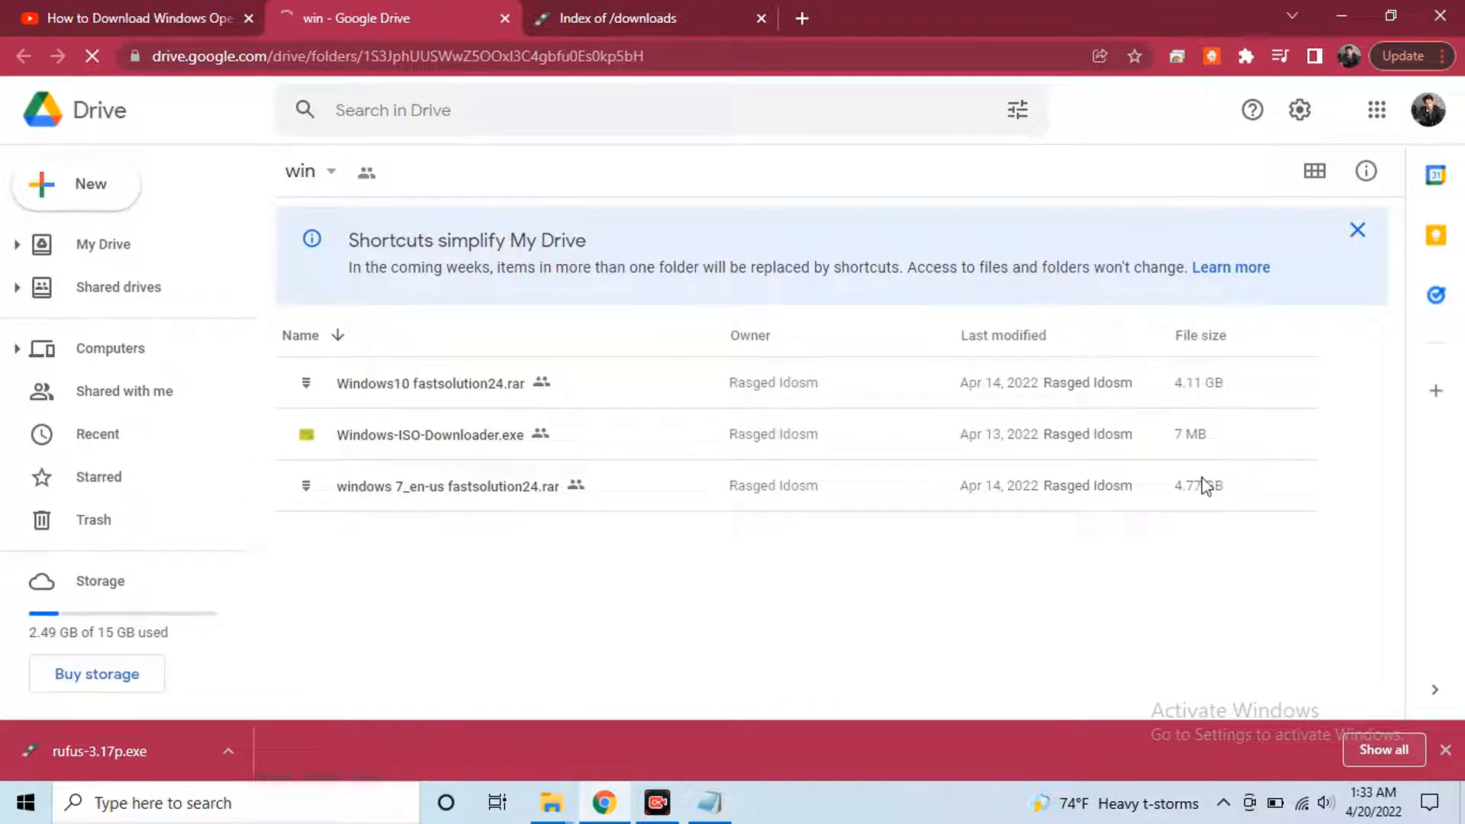
left_click(116, 14)
left_click(380, 2)
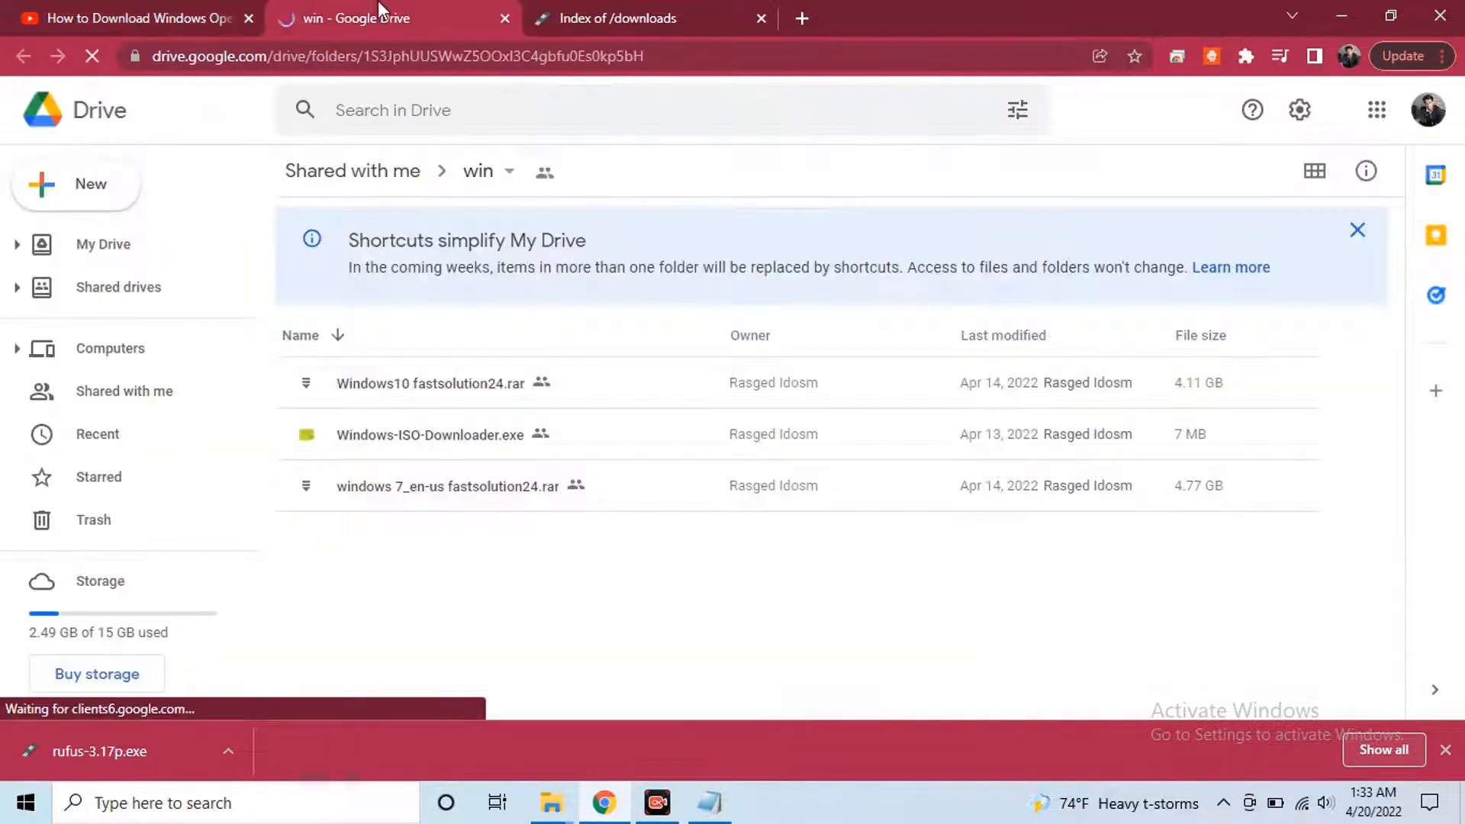
left_click(505, 21)
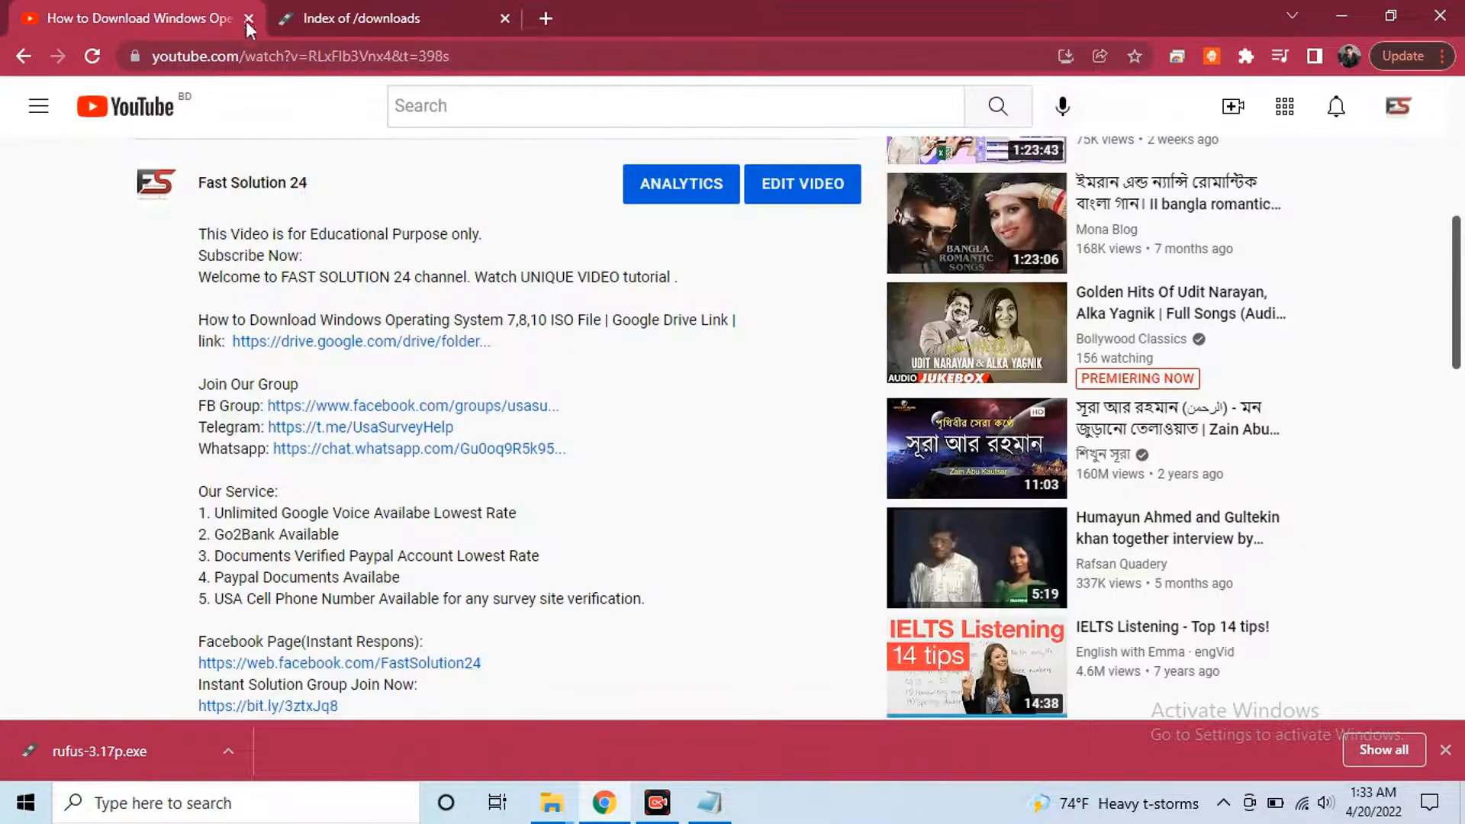
scroll(393, 370, "down", 3)
Bring up the G:\soft\Windows ISO folder and select the Windows10 fastsolution24.rar archive
scroll(491, 355, "up", 3)
mouse_move(551, 803)
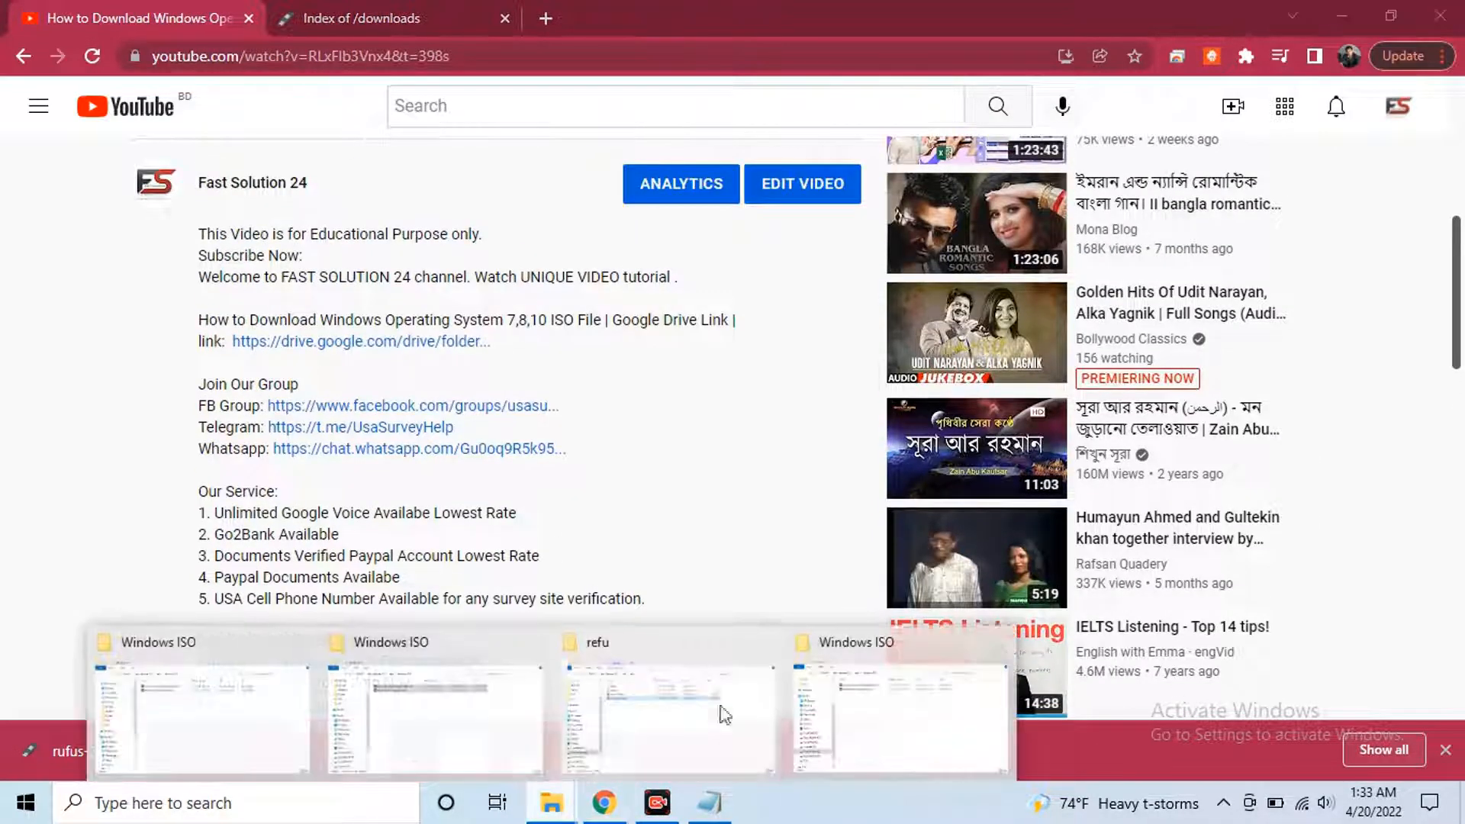
left_click(877, 712)
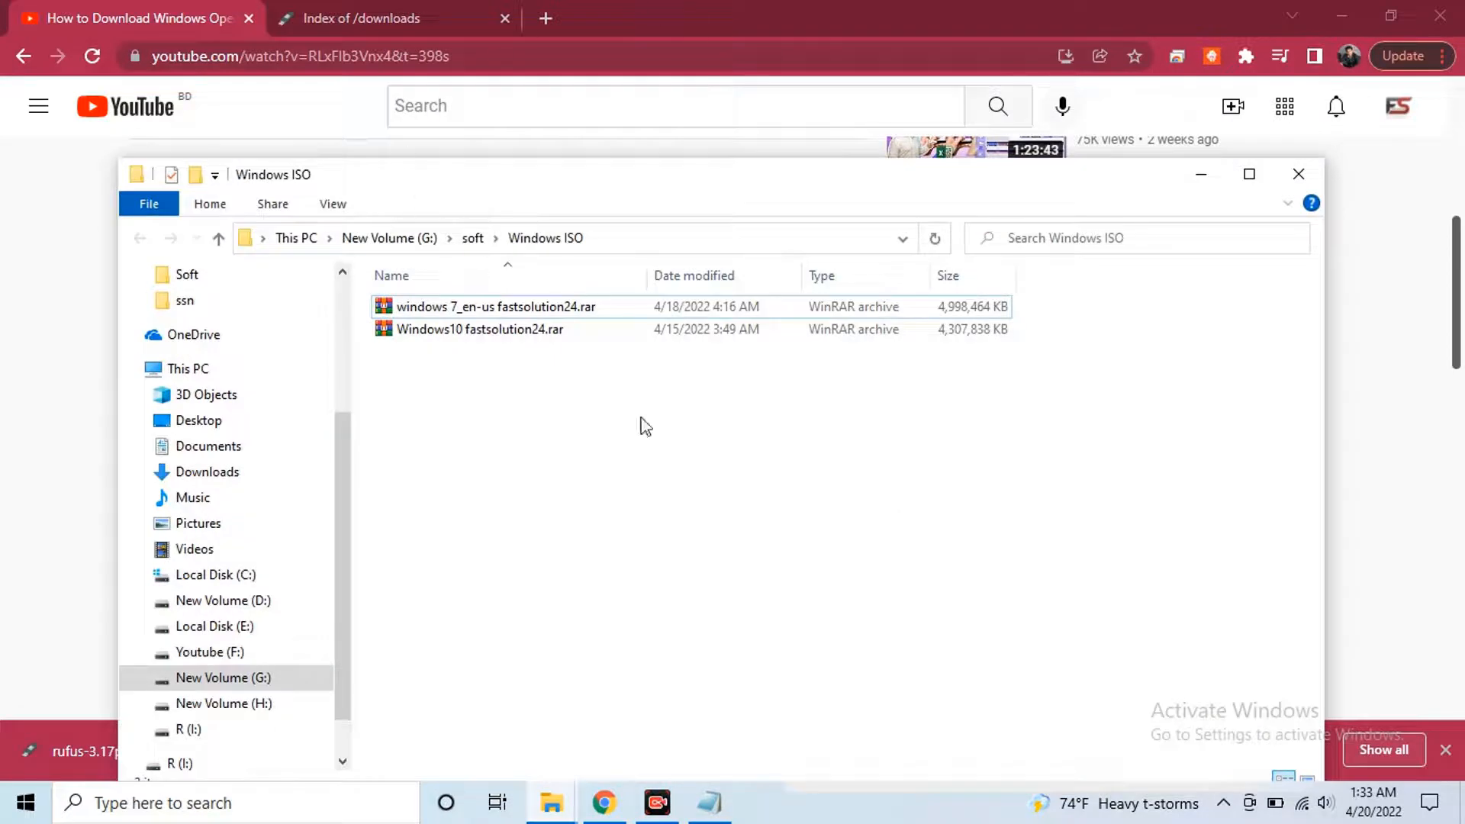
left_click_drag(838, 402, 560, 303)
left_click_drag(553, 171, 532, 18)
left_click(549, 279)
left_click_drag(690, 255, 475, 141)
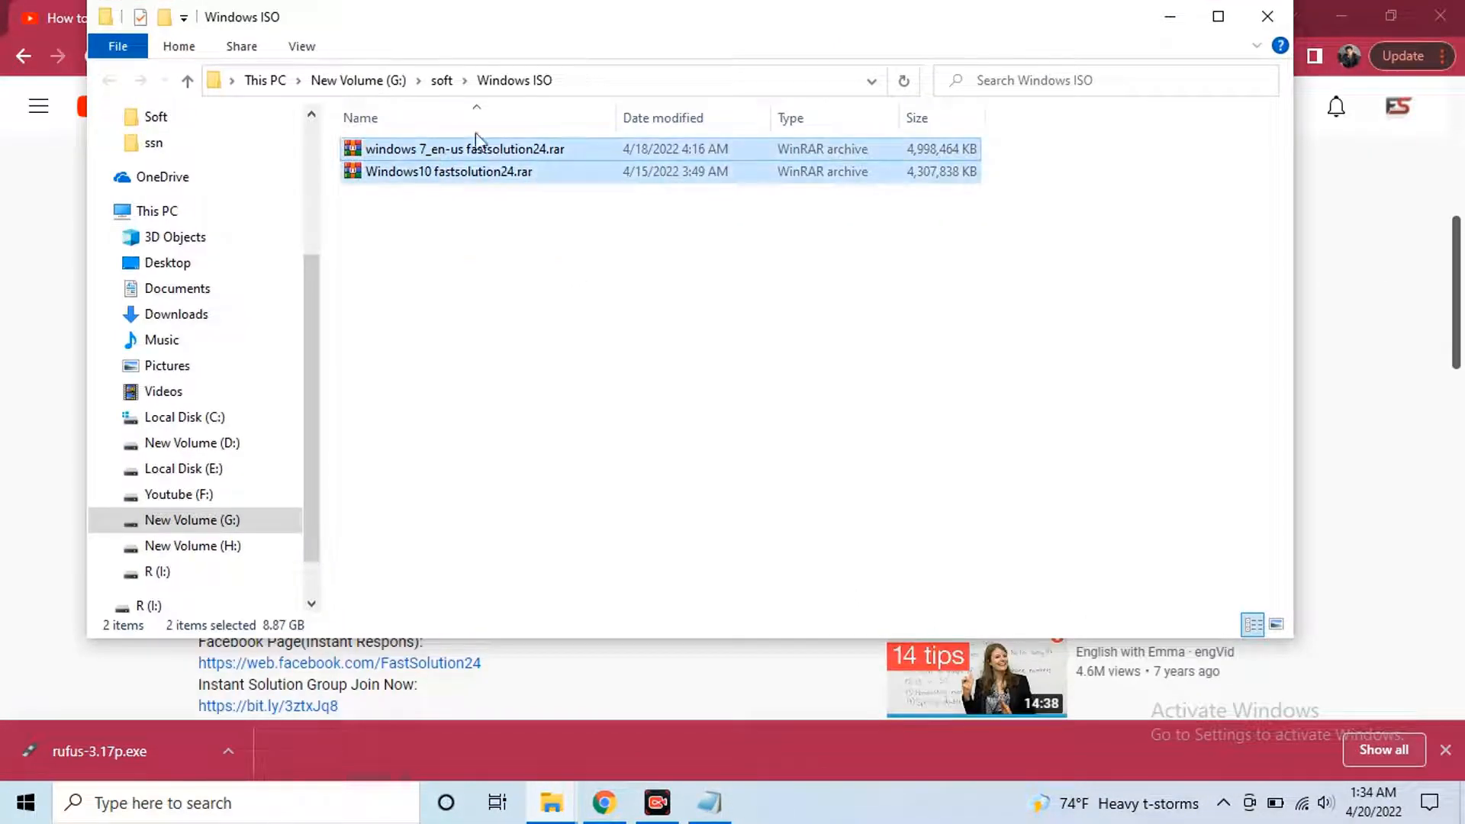
left_click(480, 175)
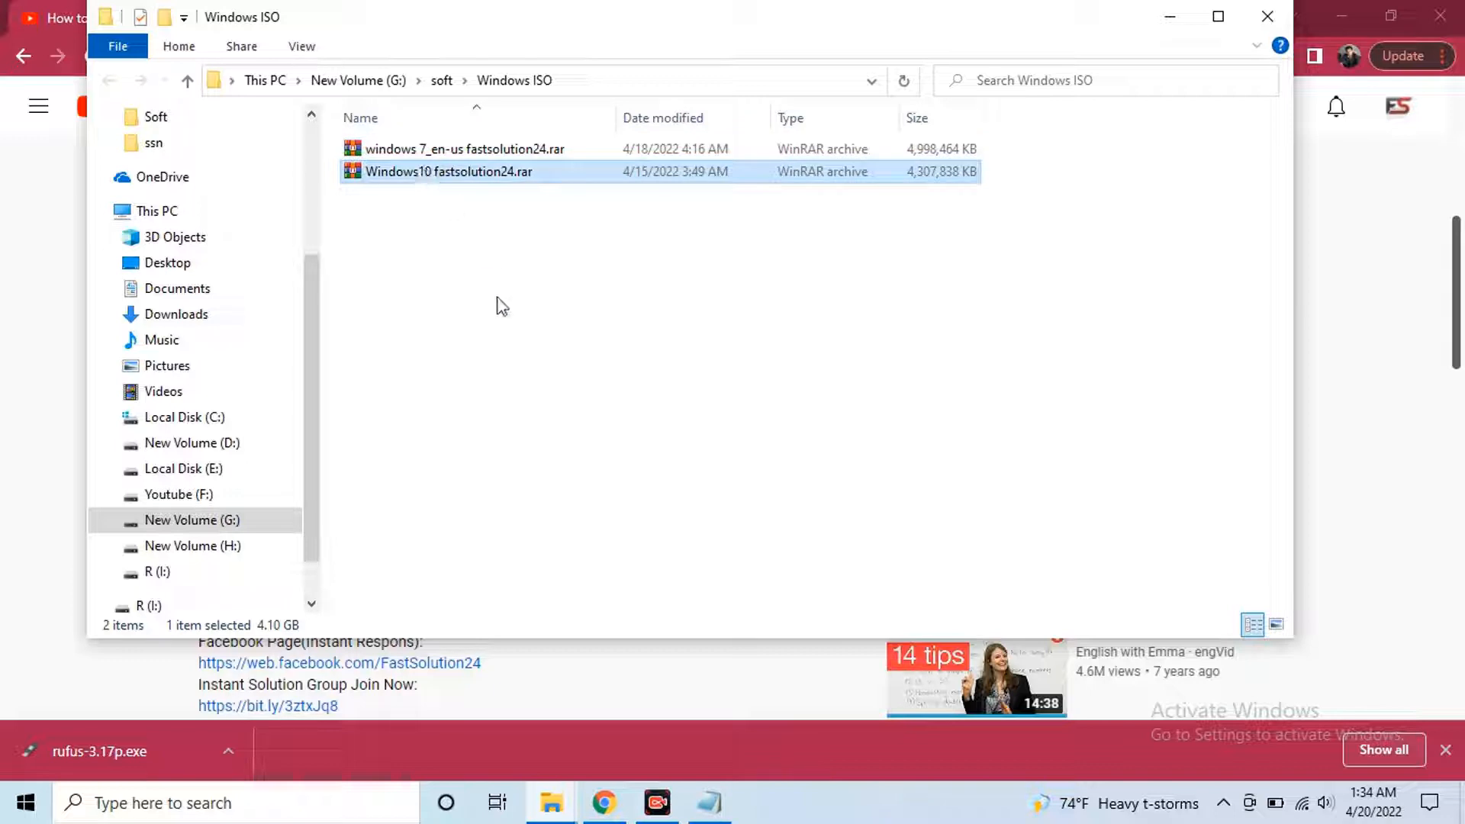
View the archive in WinRAR to confirm it holds Windows10.iso, then select 'fastsolution24' in its name
right_click(458, 175)
left_click(397, 203)
left_click(426, 175)
double_click(429, 174)
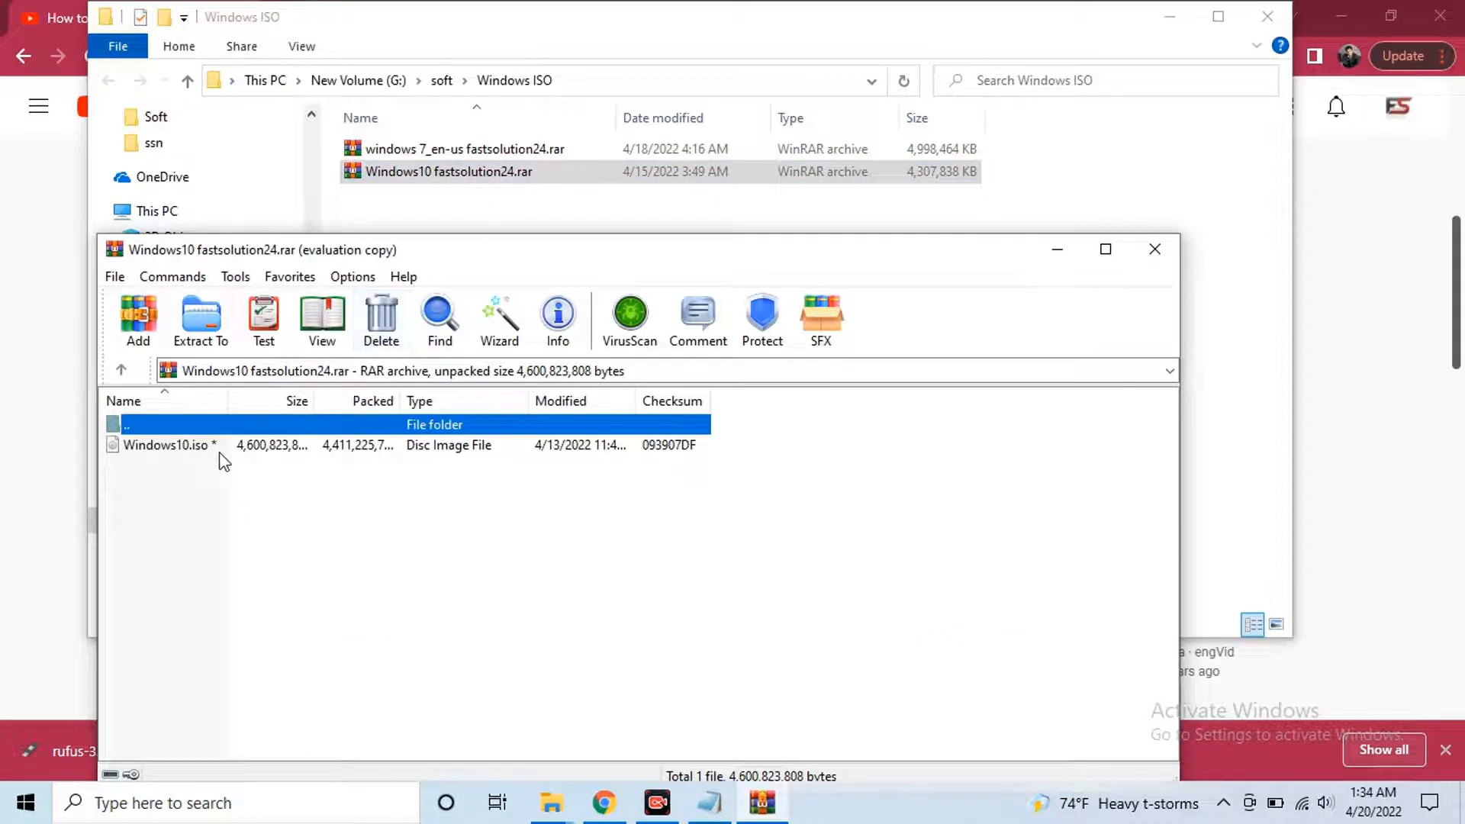
left_click(190, 446)
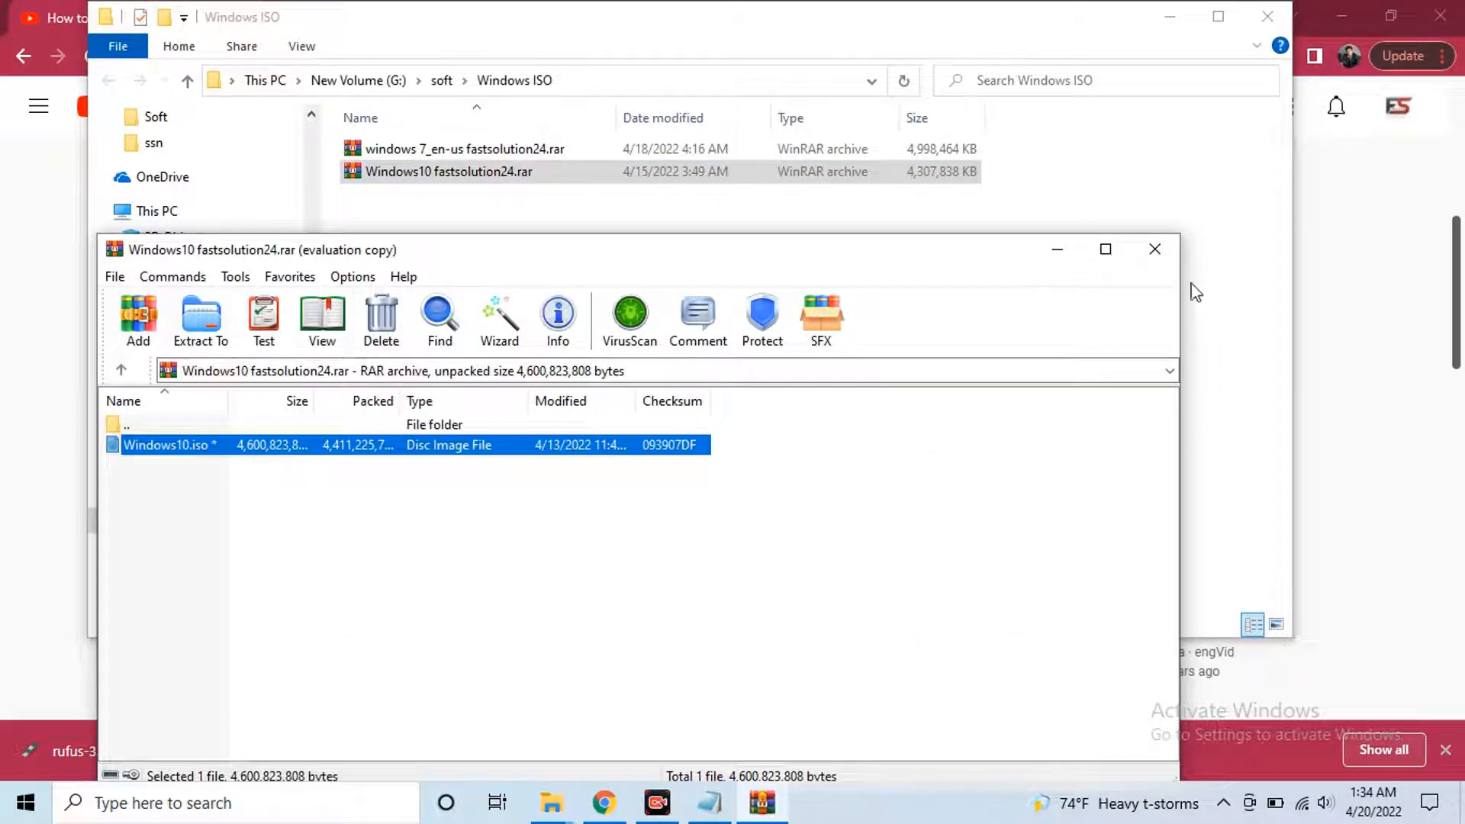
left_click(1154, 249)
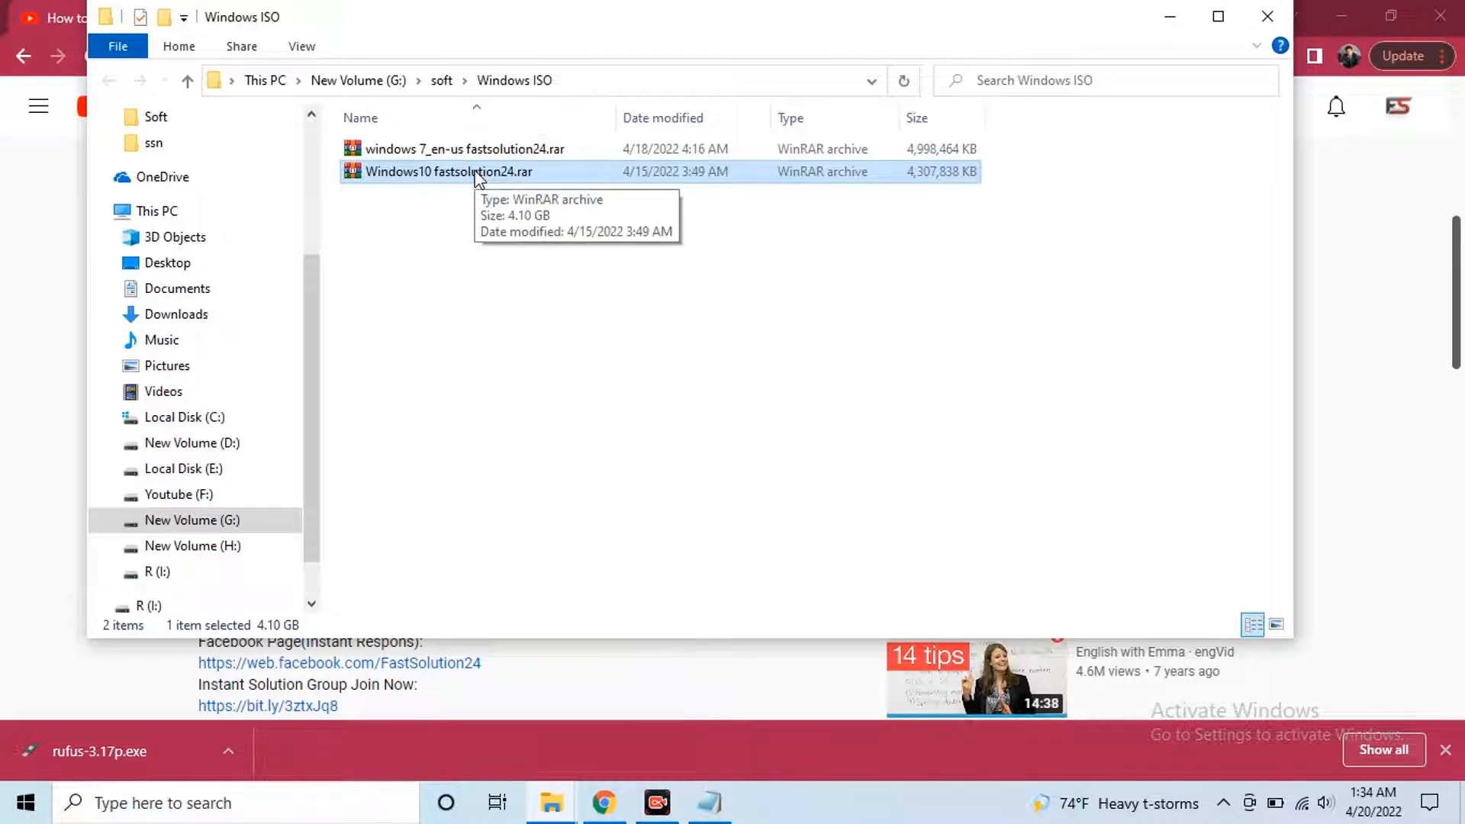
left_click(447, 173)
left_click_drag(432, 173, 462, 171)
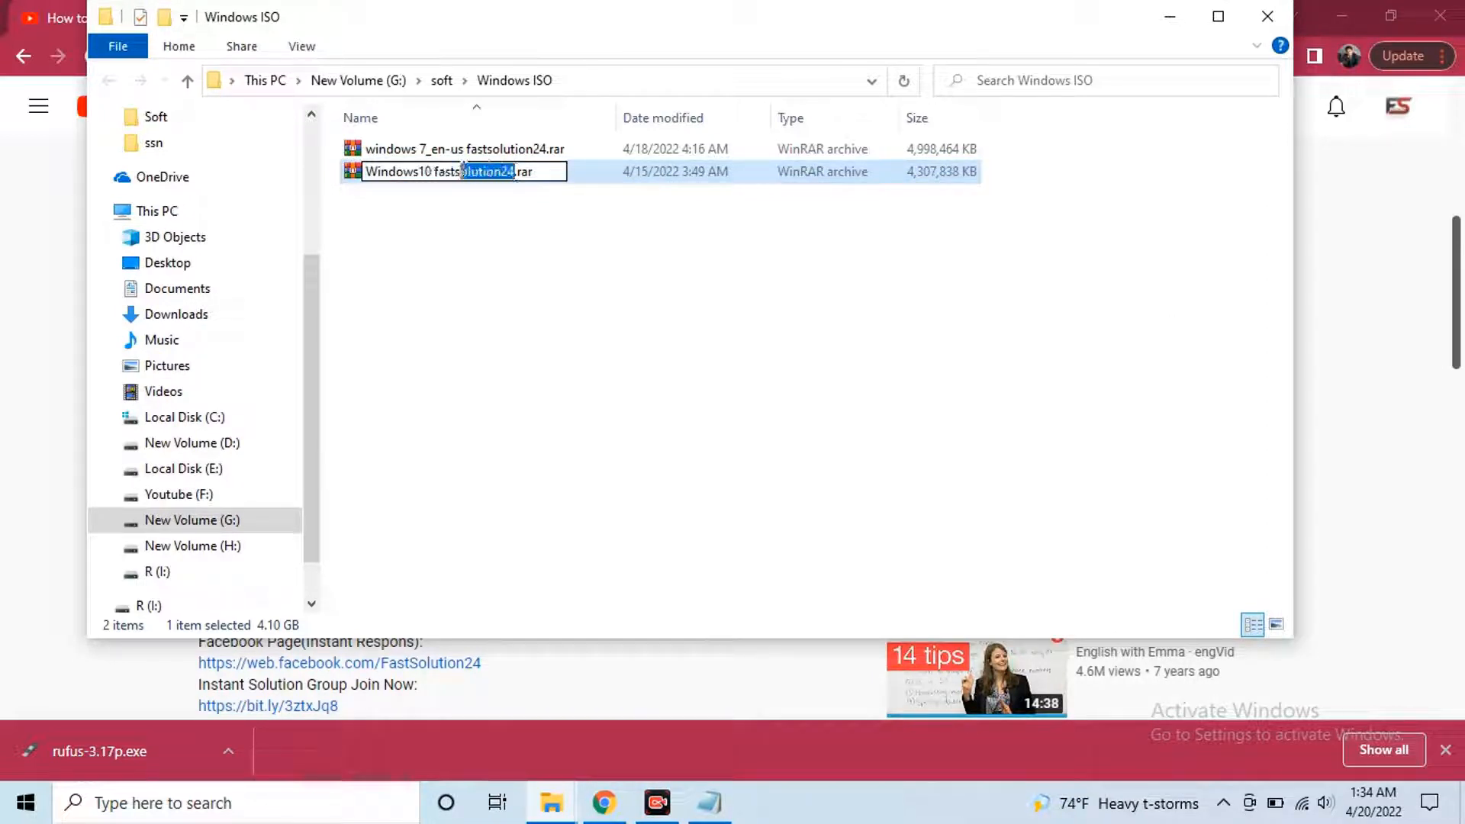
right_click(436, 172)
left_click(564, 239)
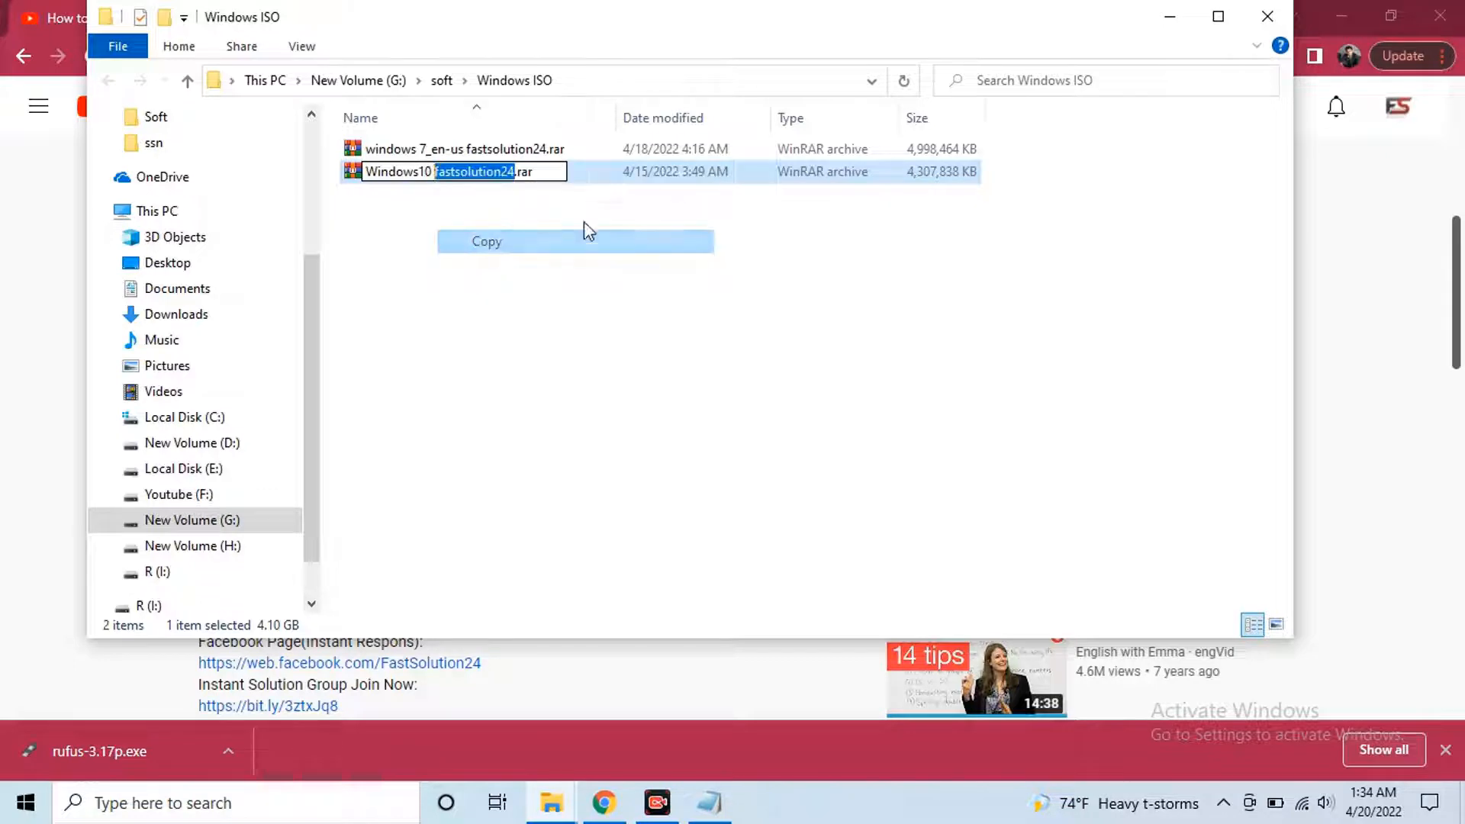
left_click(584, 223)
right_click(535, 170)
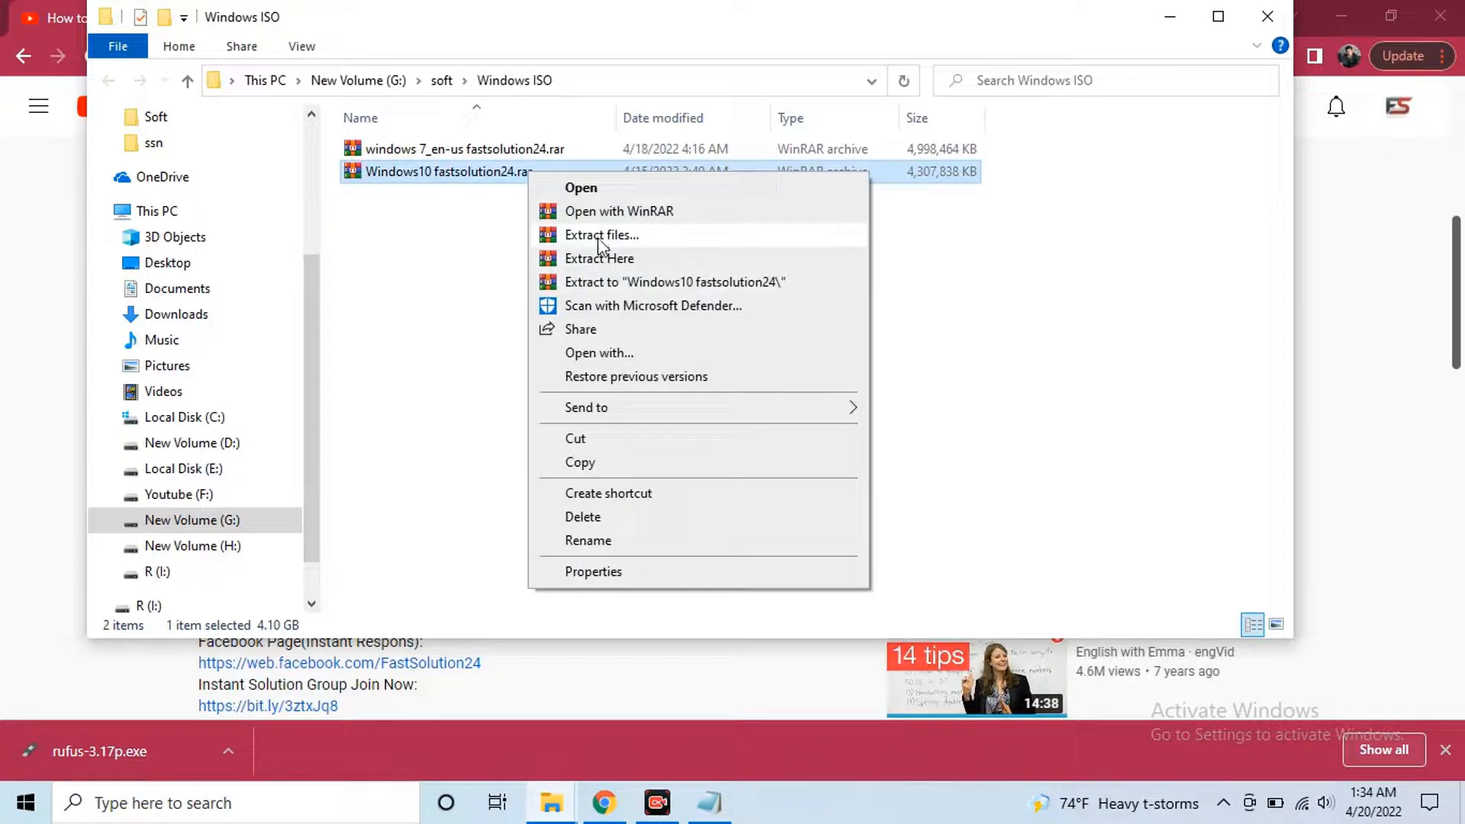
left_click(620, 259)
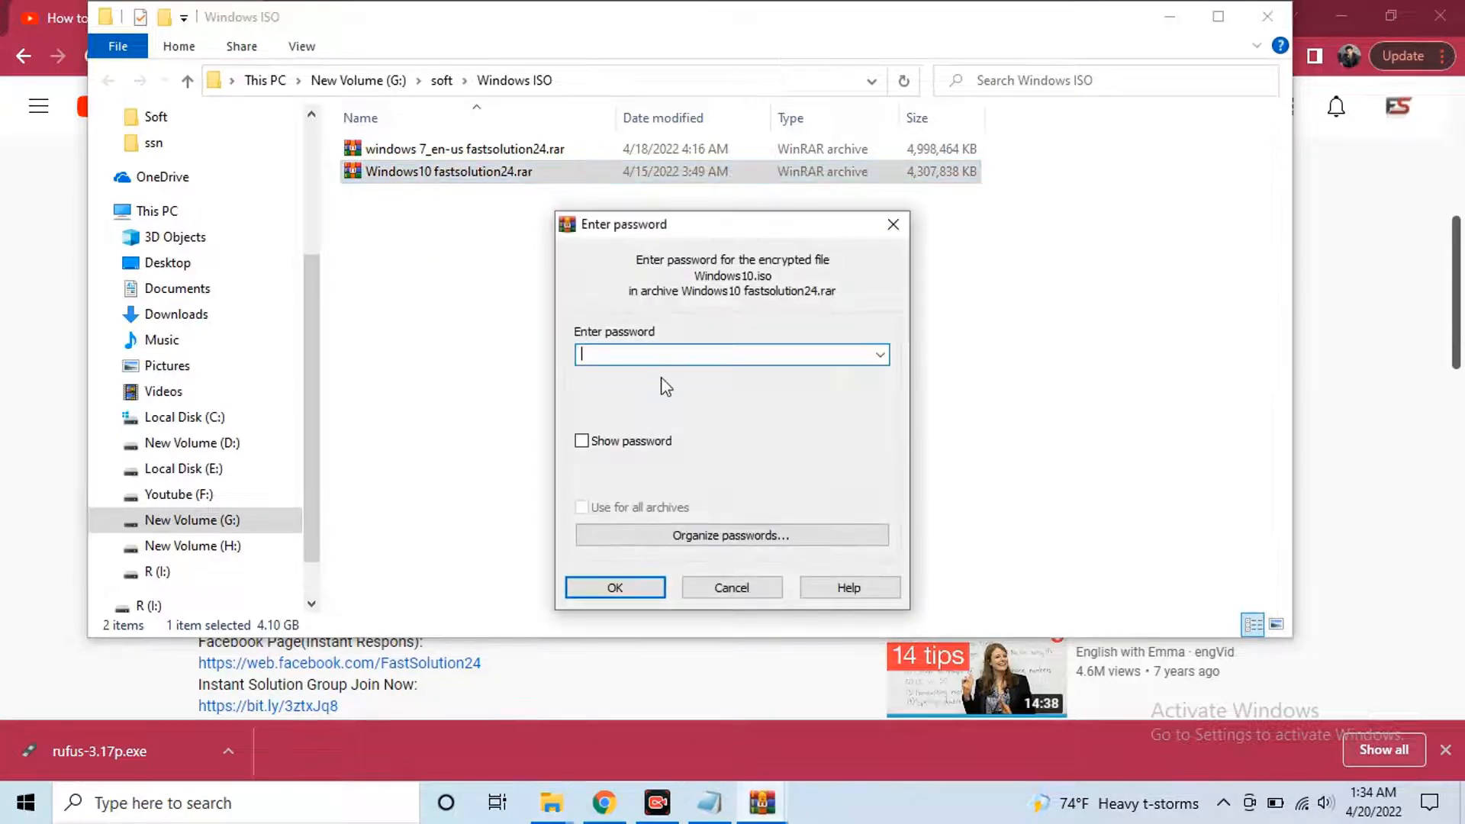
key("ctrl+v")
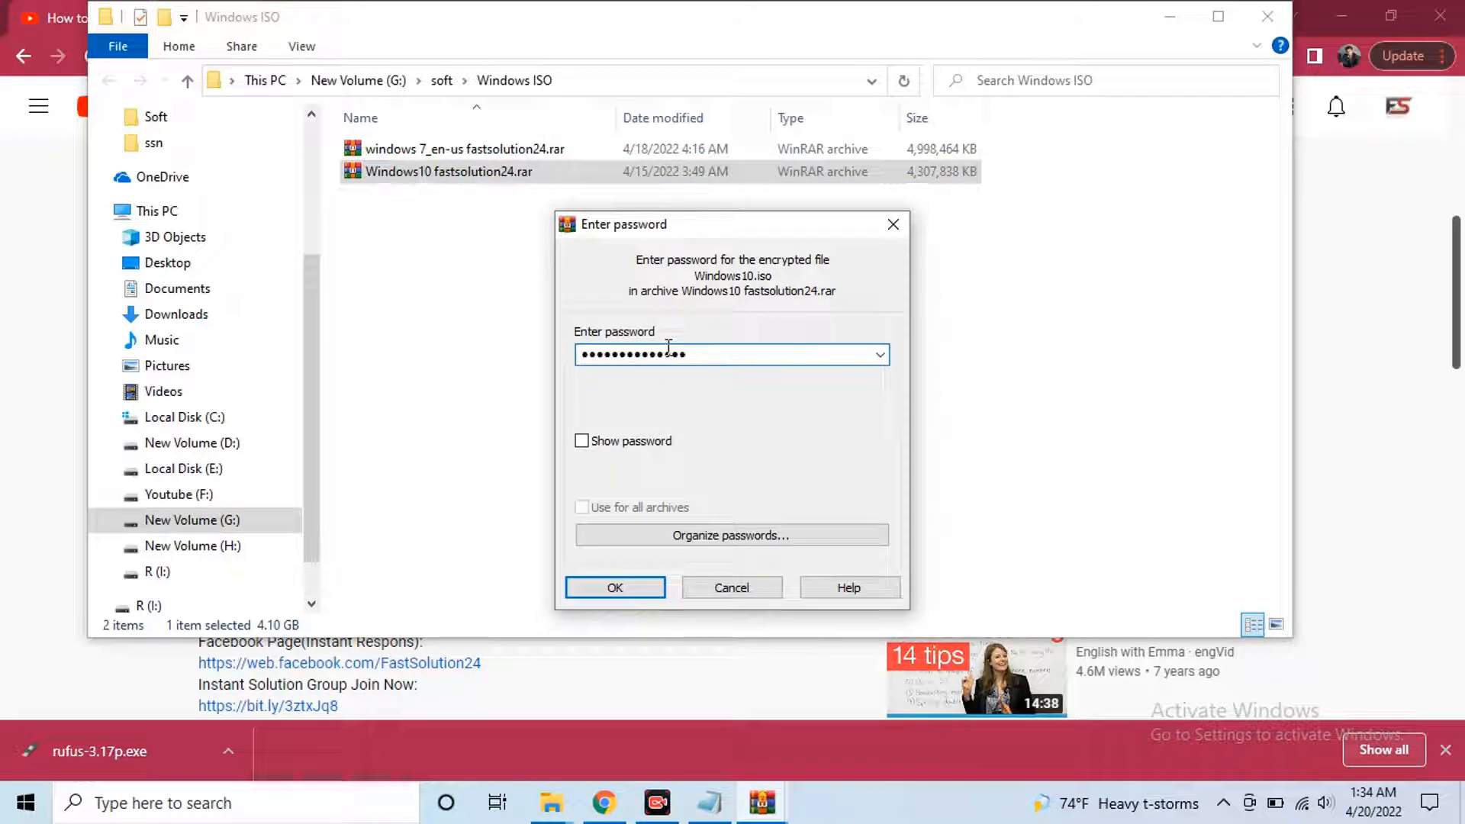
left_click(632, 442)
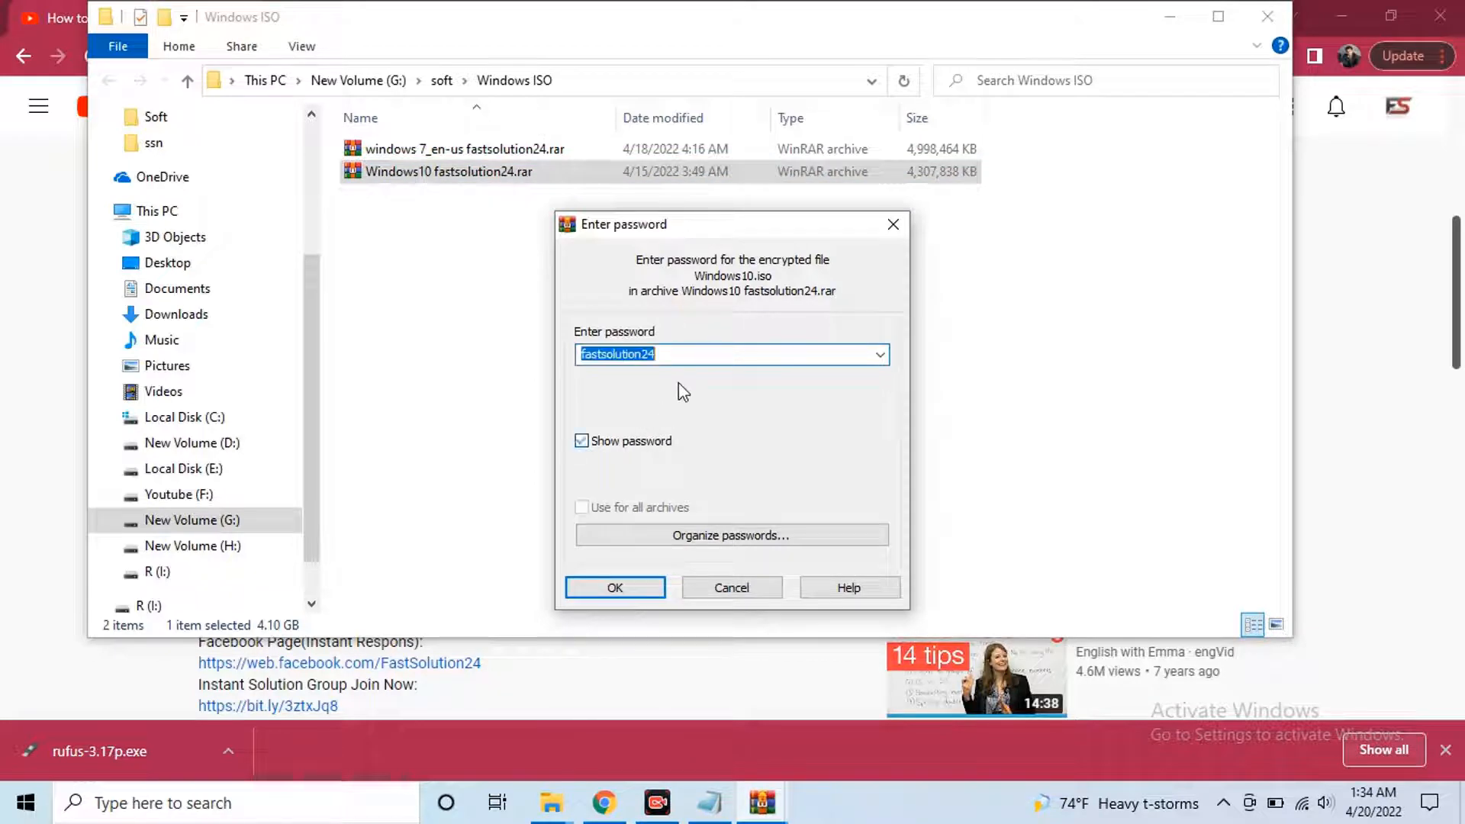
left_click(615, 587)
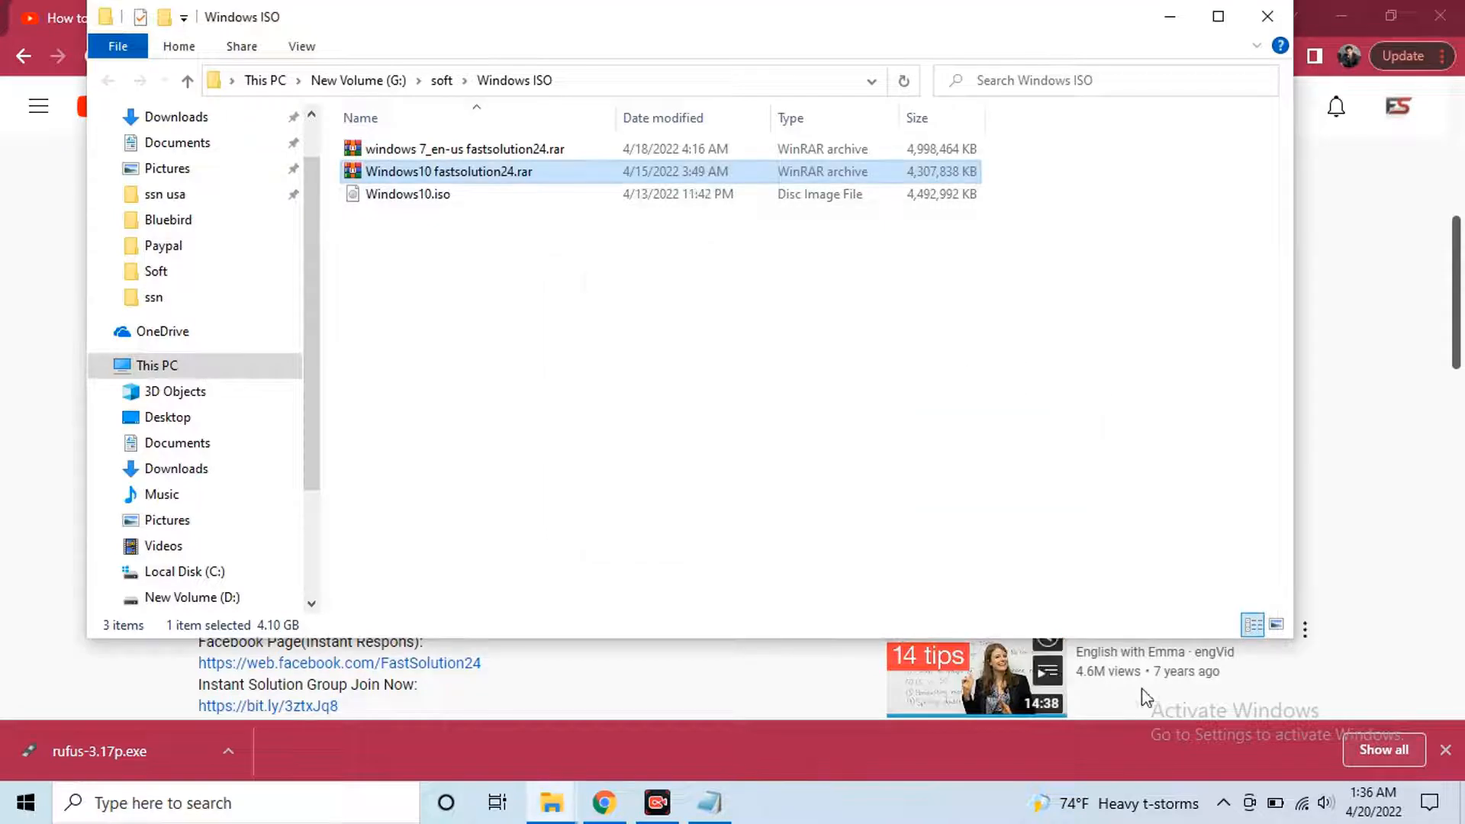
Select the extracted Windows10.iso, then return to the Notepad requirements list
left_click(606, 279)
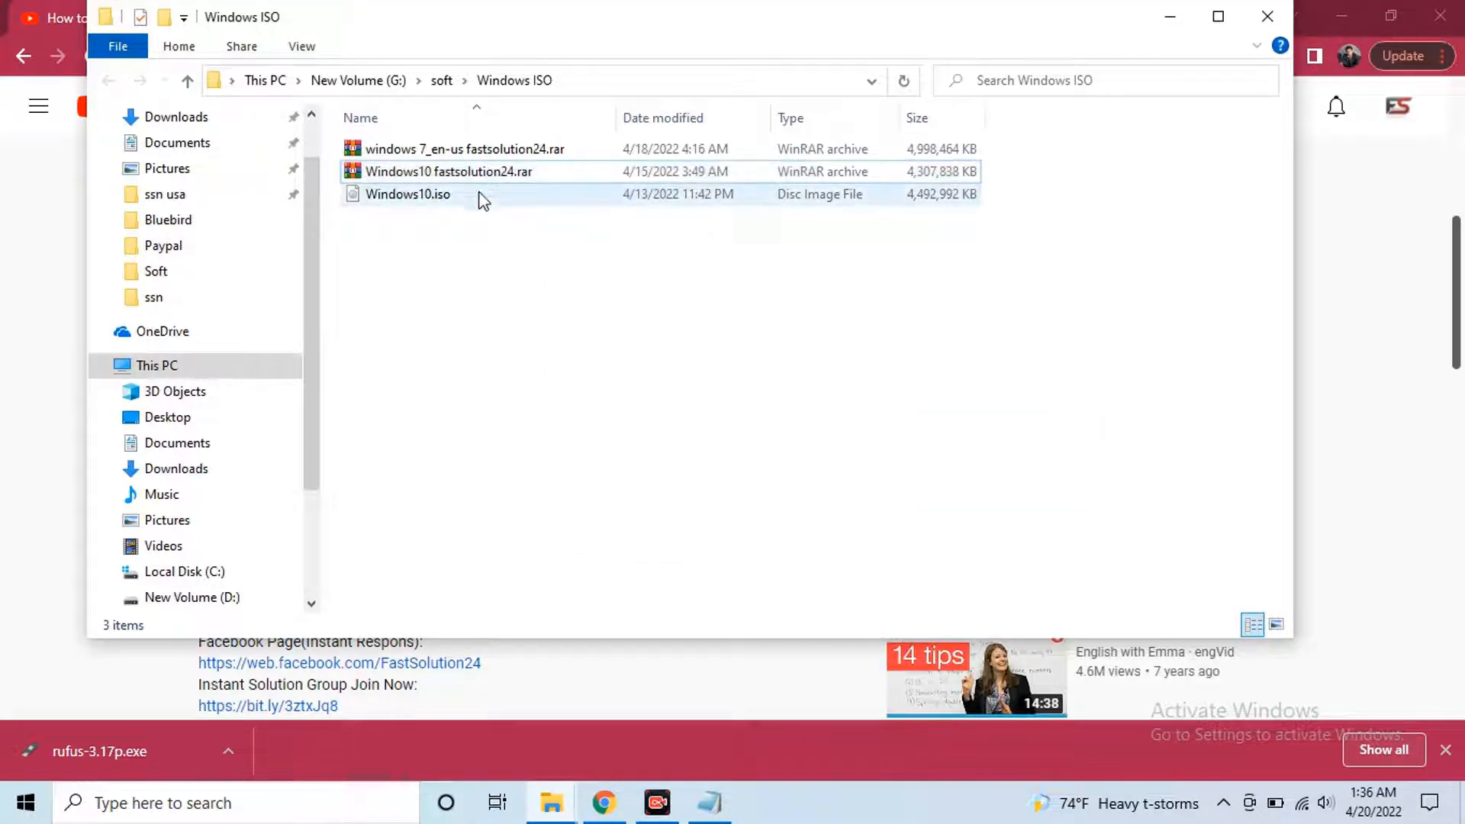
left_click(479, 195)
left_click(701, 384)
left_click(507, 200)
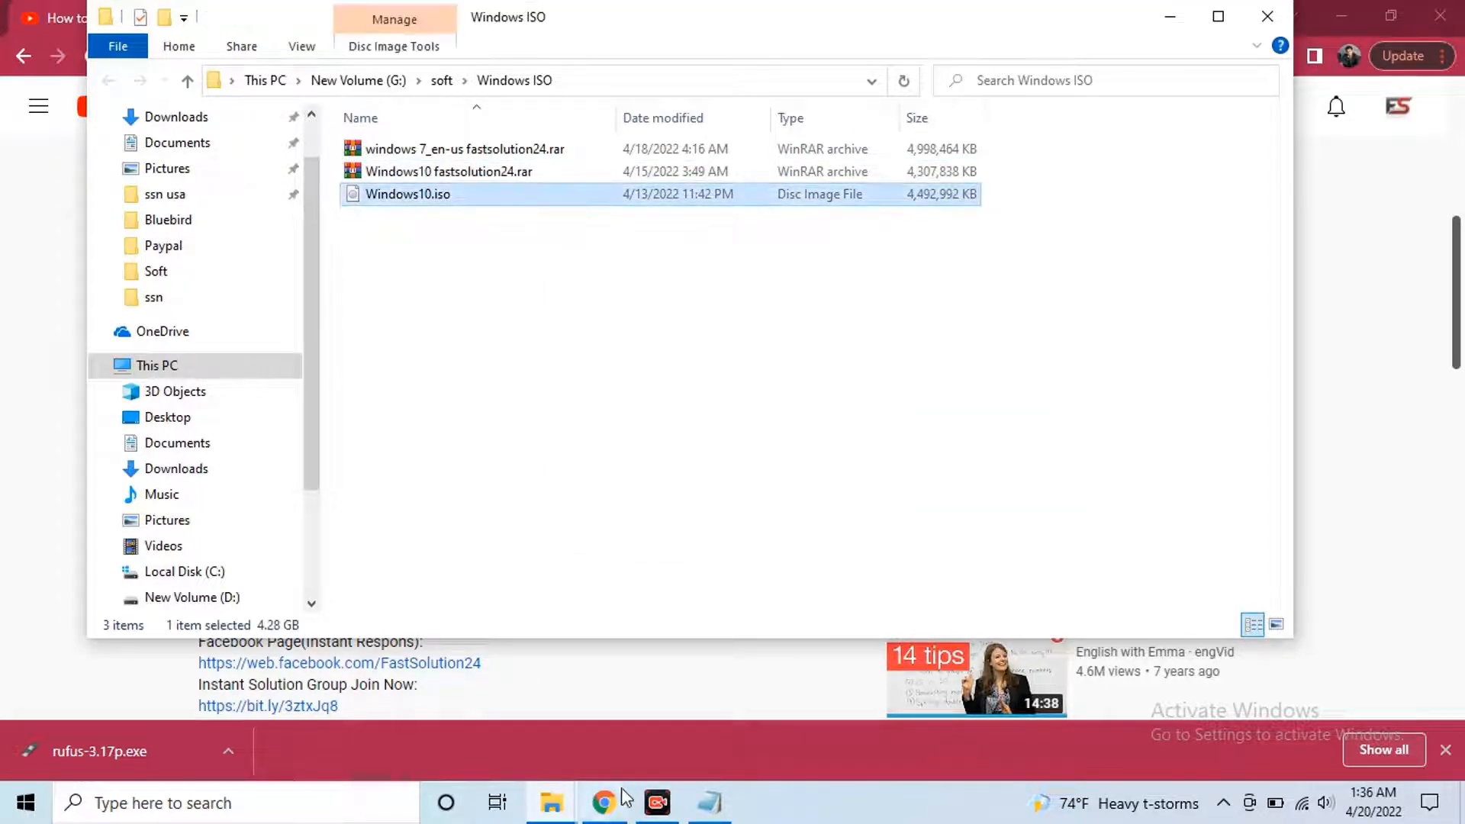
left_click(709, 803)
left_click(130, 72)
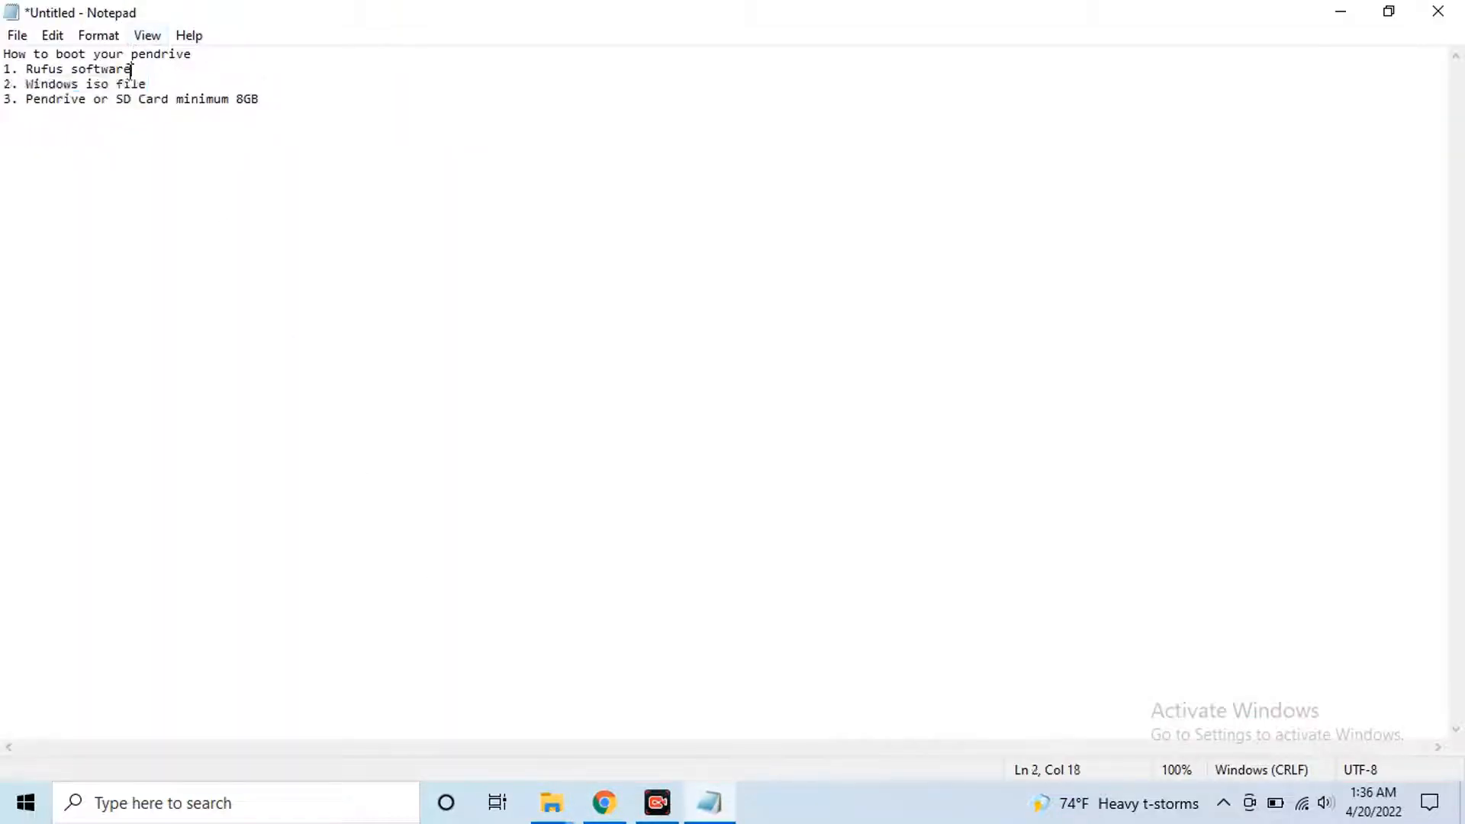
left_click_drag(181, 82, 5, 79)
left_click_drag(125, 66, 44, 65)
left_click(310, 94)
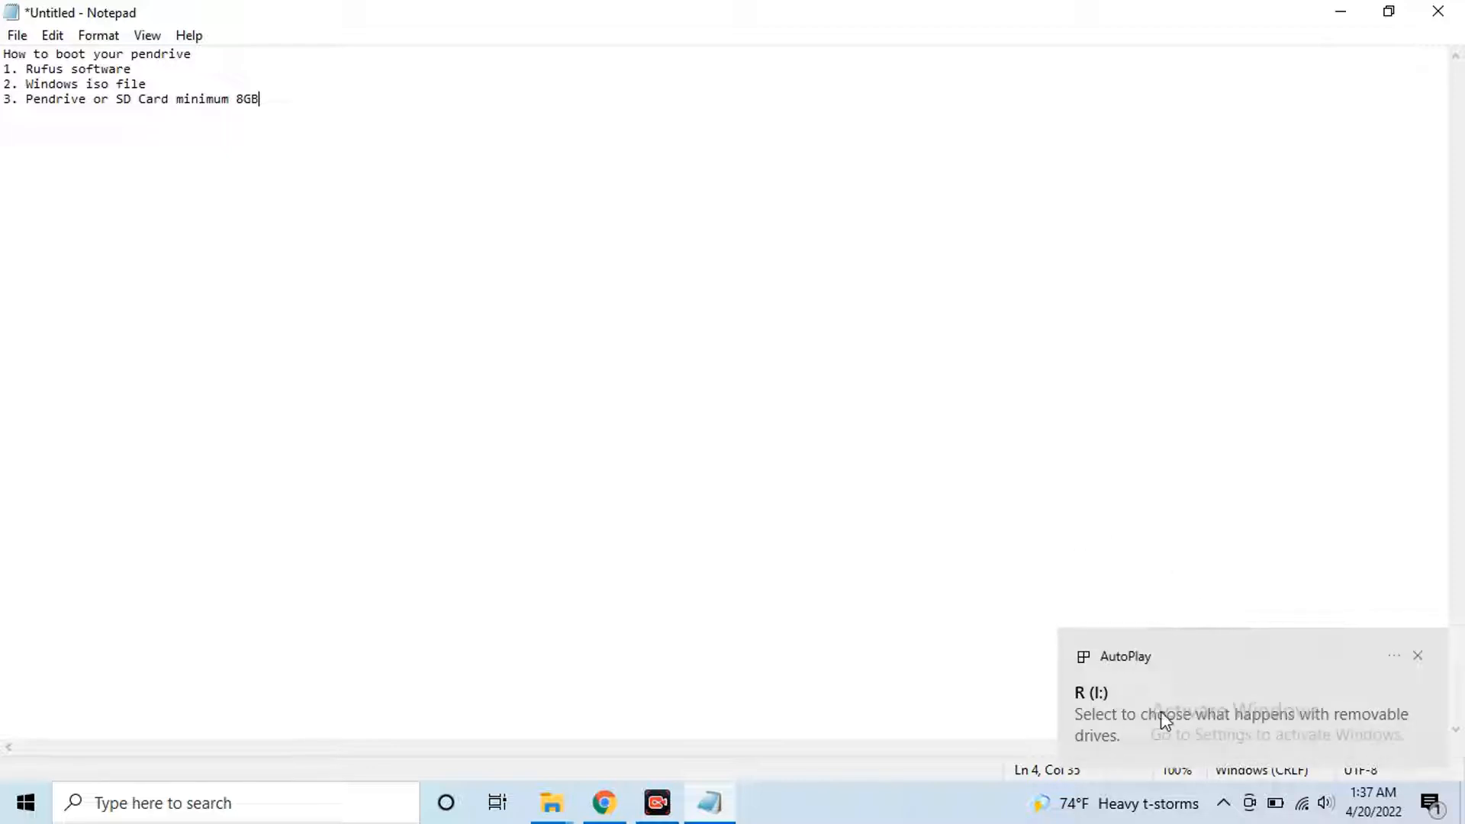
left_click(545, 816)
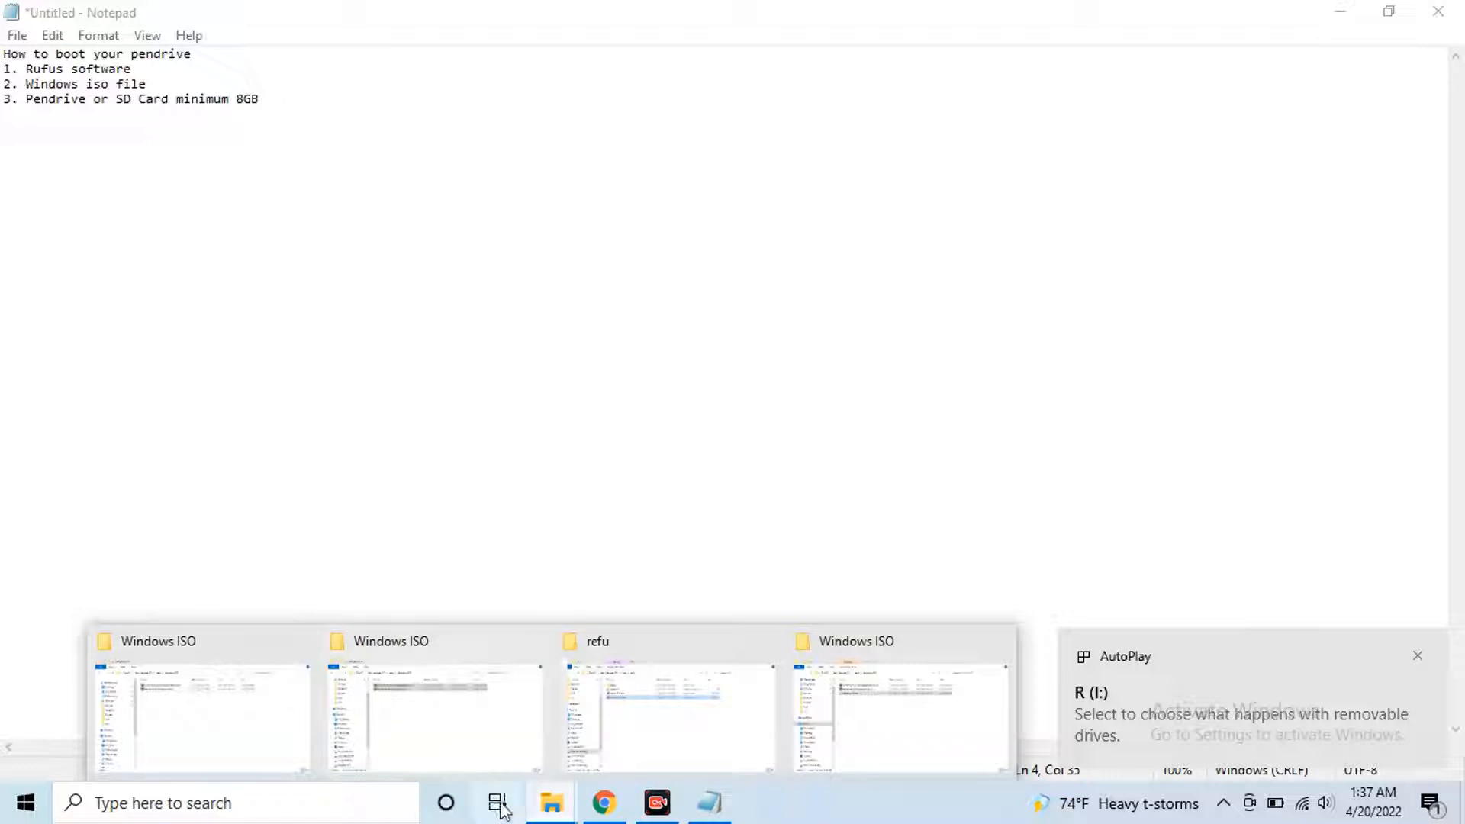
Maximize Explorer and open the 29.2 GB R (I:) drive from This PC to view its contents
left_click(205, 716)
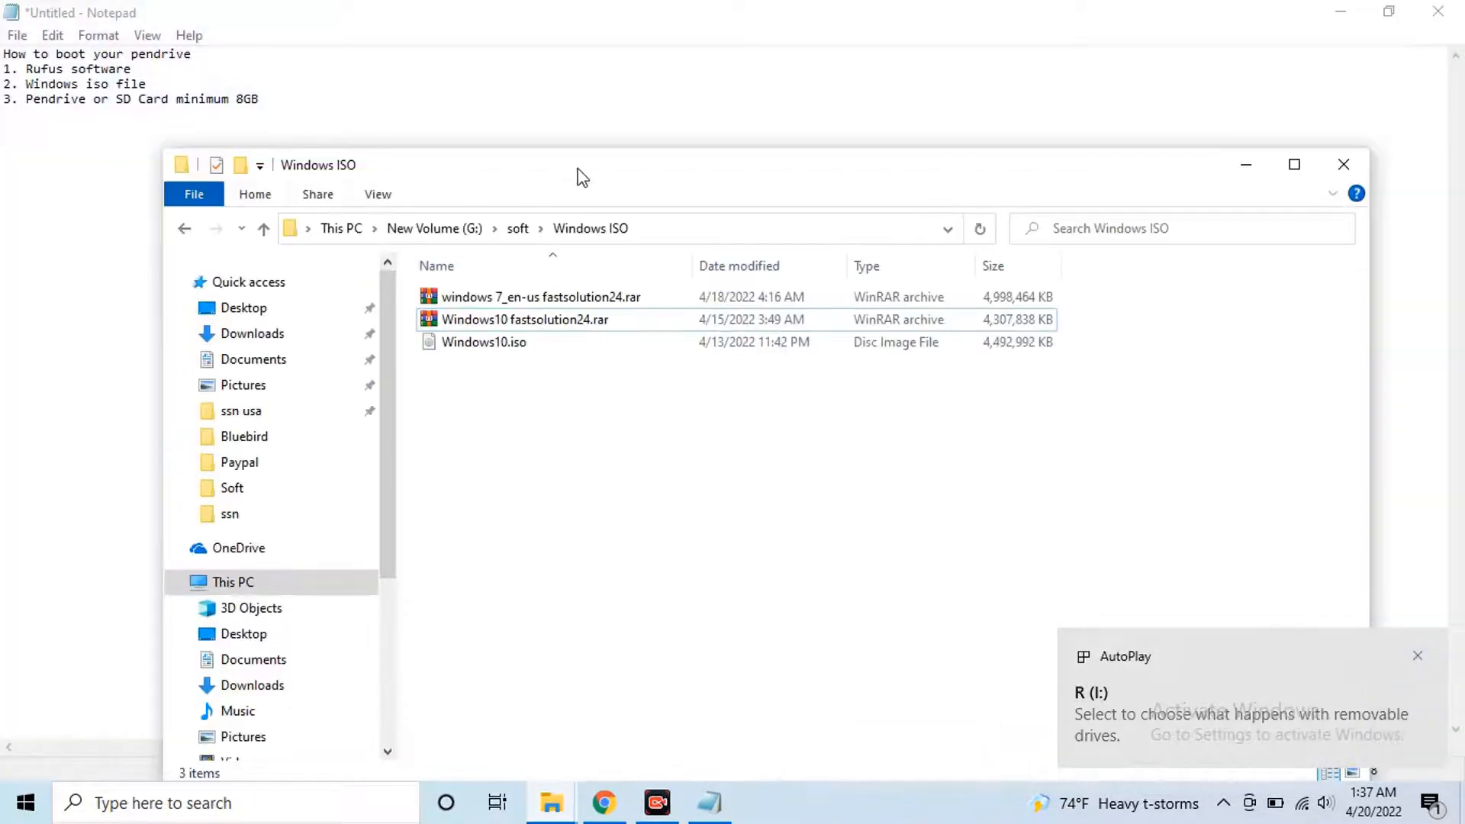
left_click_drag(582, 177, 633, 2)
left_click(69, 425)
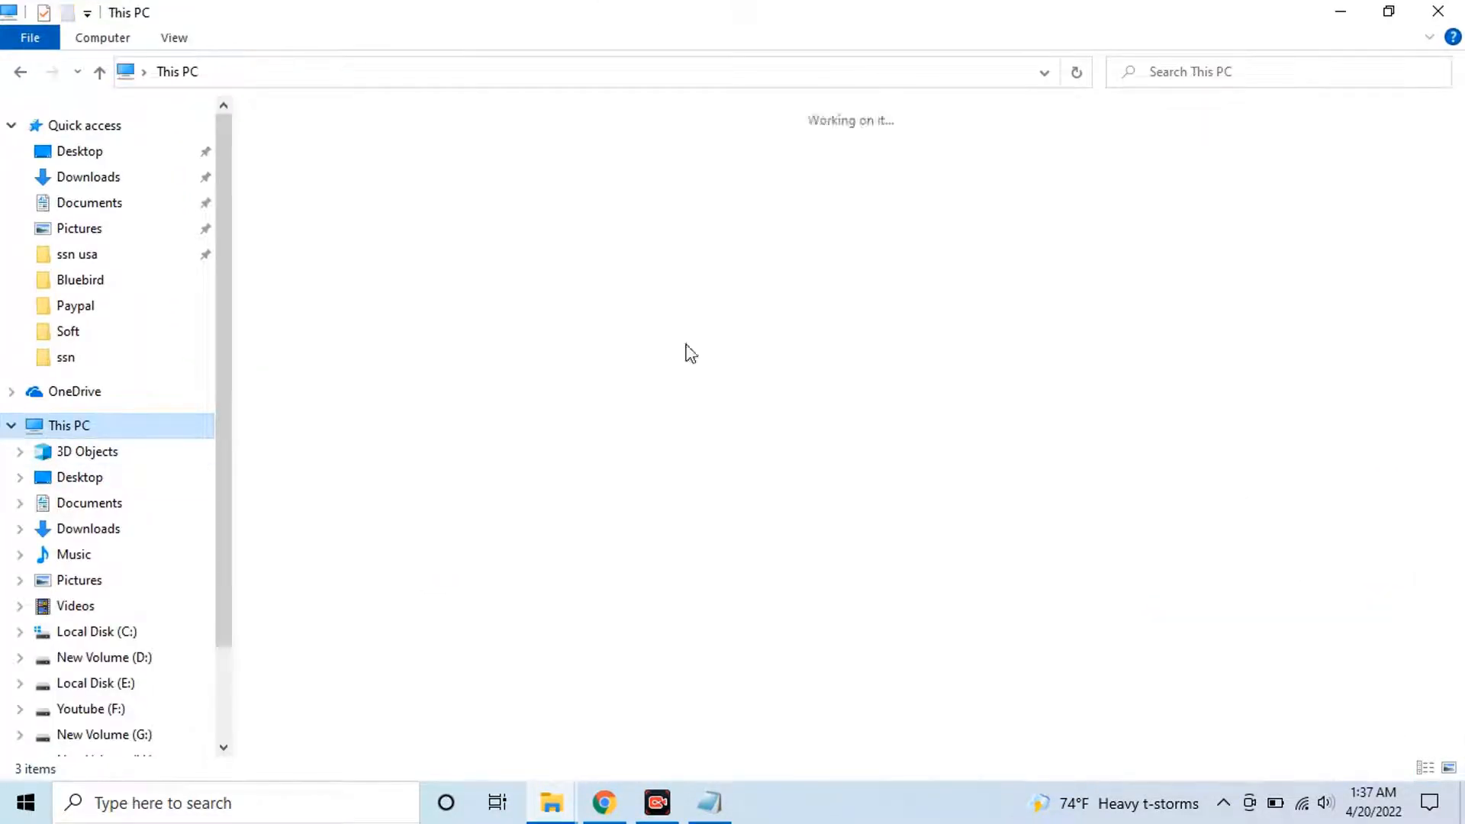
left_click(959, 377)
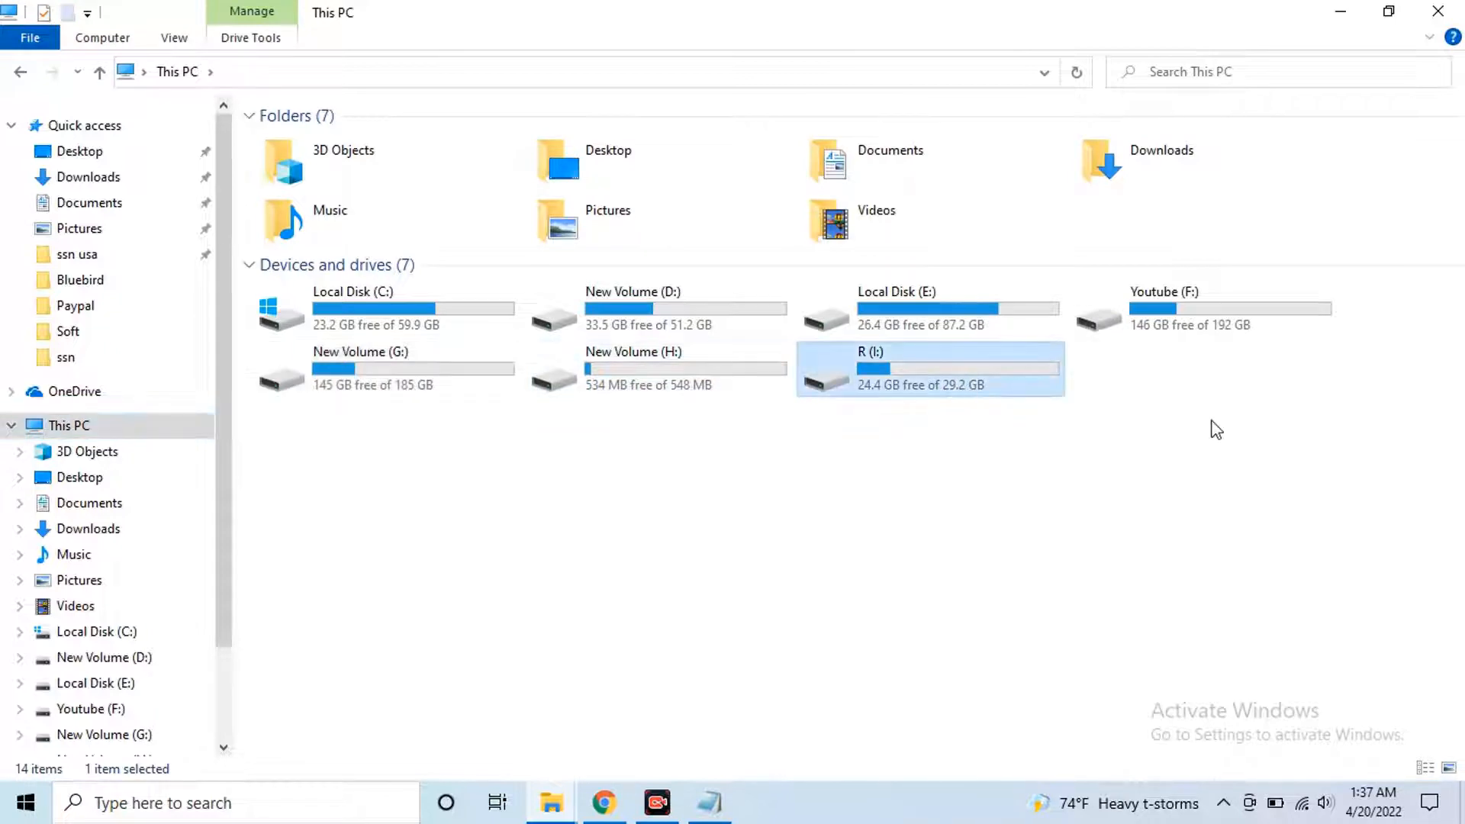
left_click(951, 415)
left_click(981, 385)
left_click(975, 471)
left_click(950, 392)
double_click(913, 376)
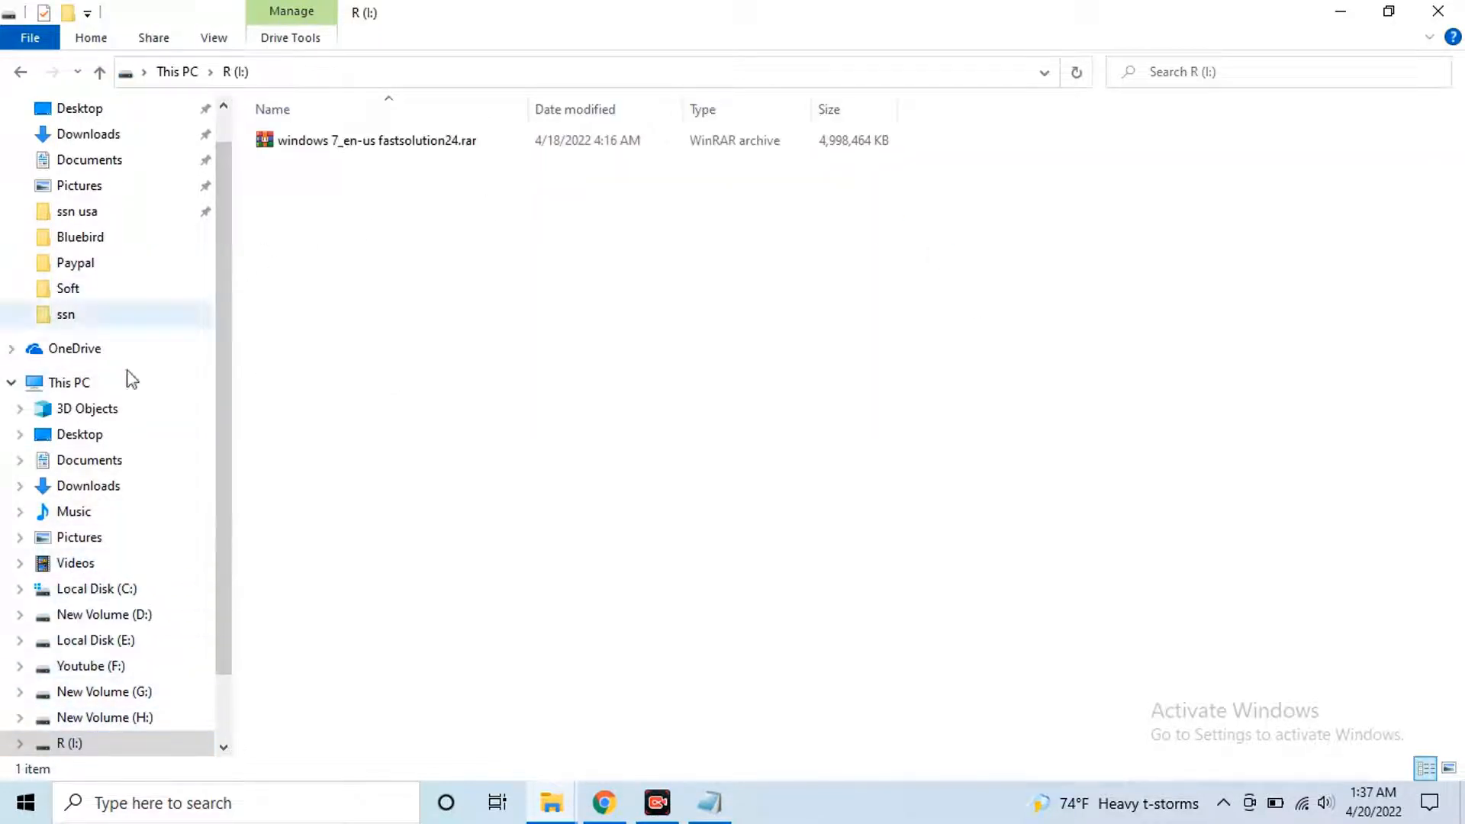
Return to This PC and launch rufus-3.17p.exe from Chrome's download bar
left_click(61, 384)
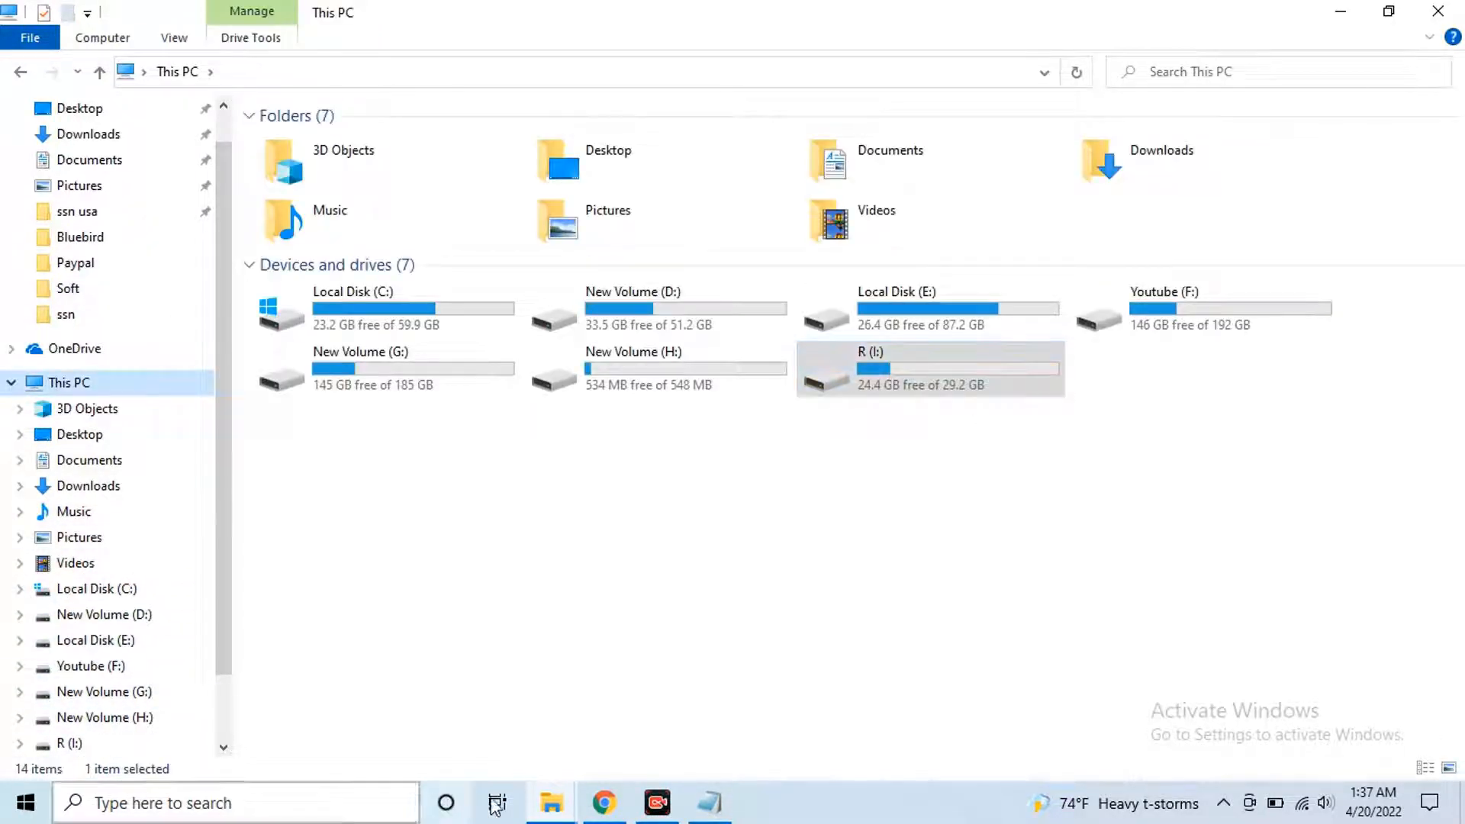
left_click(604, 803)
left_click(81, 758)
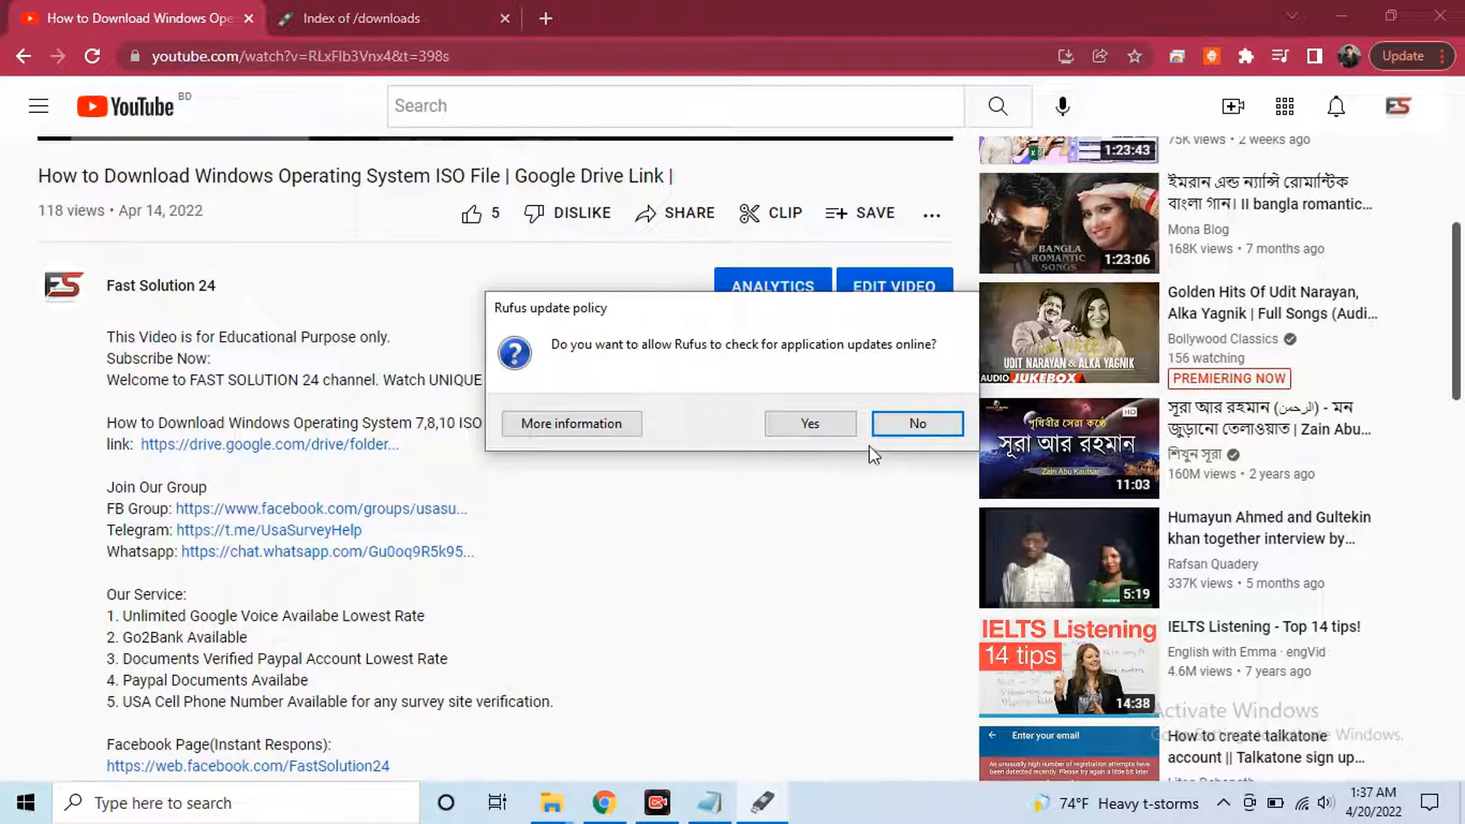
Decline update checks, keep R (I:) [32 GB] and 'Disk or ISO image', then choose SELECT
left_click(920, 424)
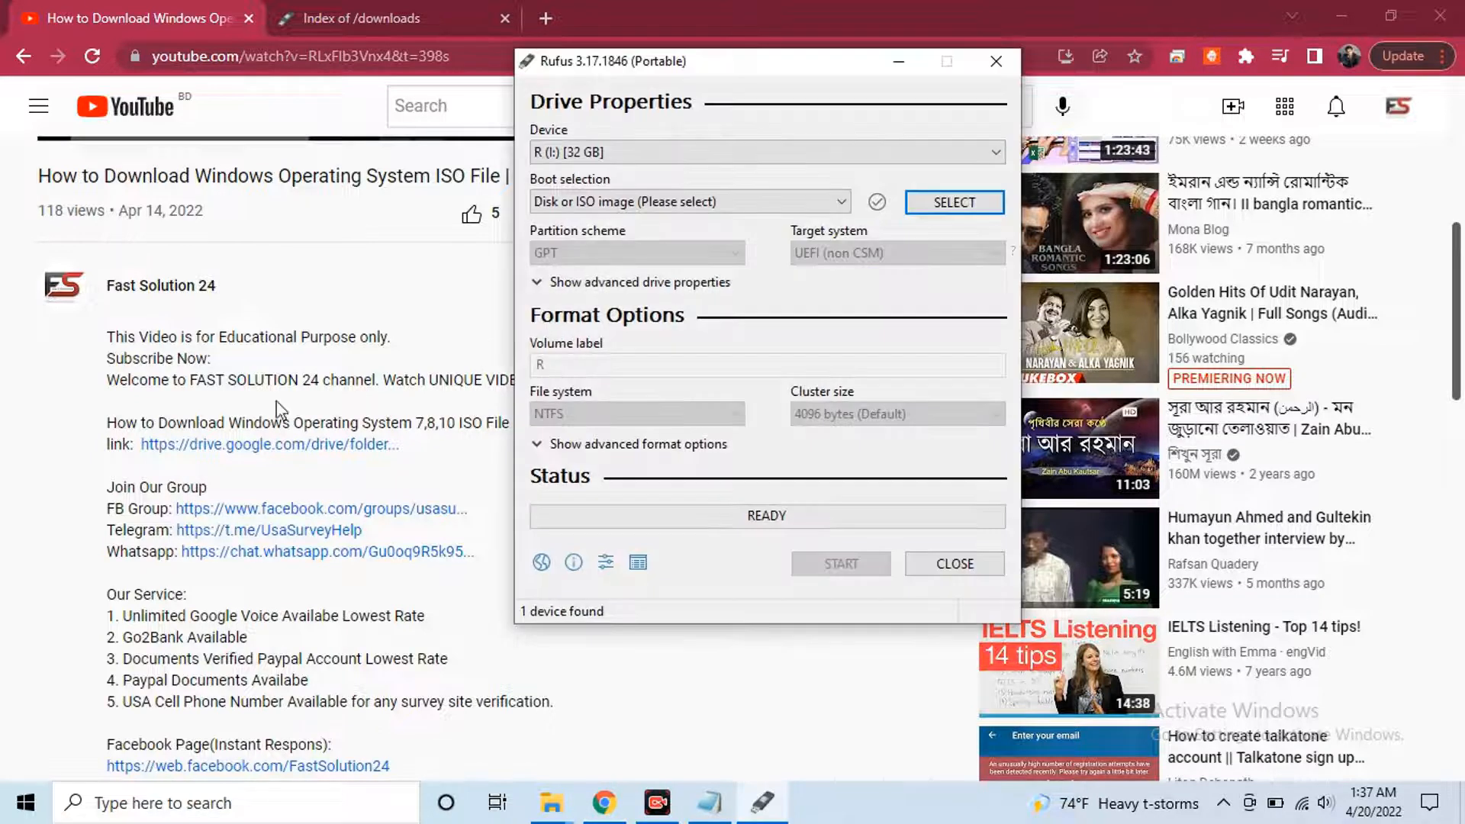
left_click_drag(695, 77, 665, 87)
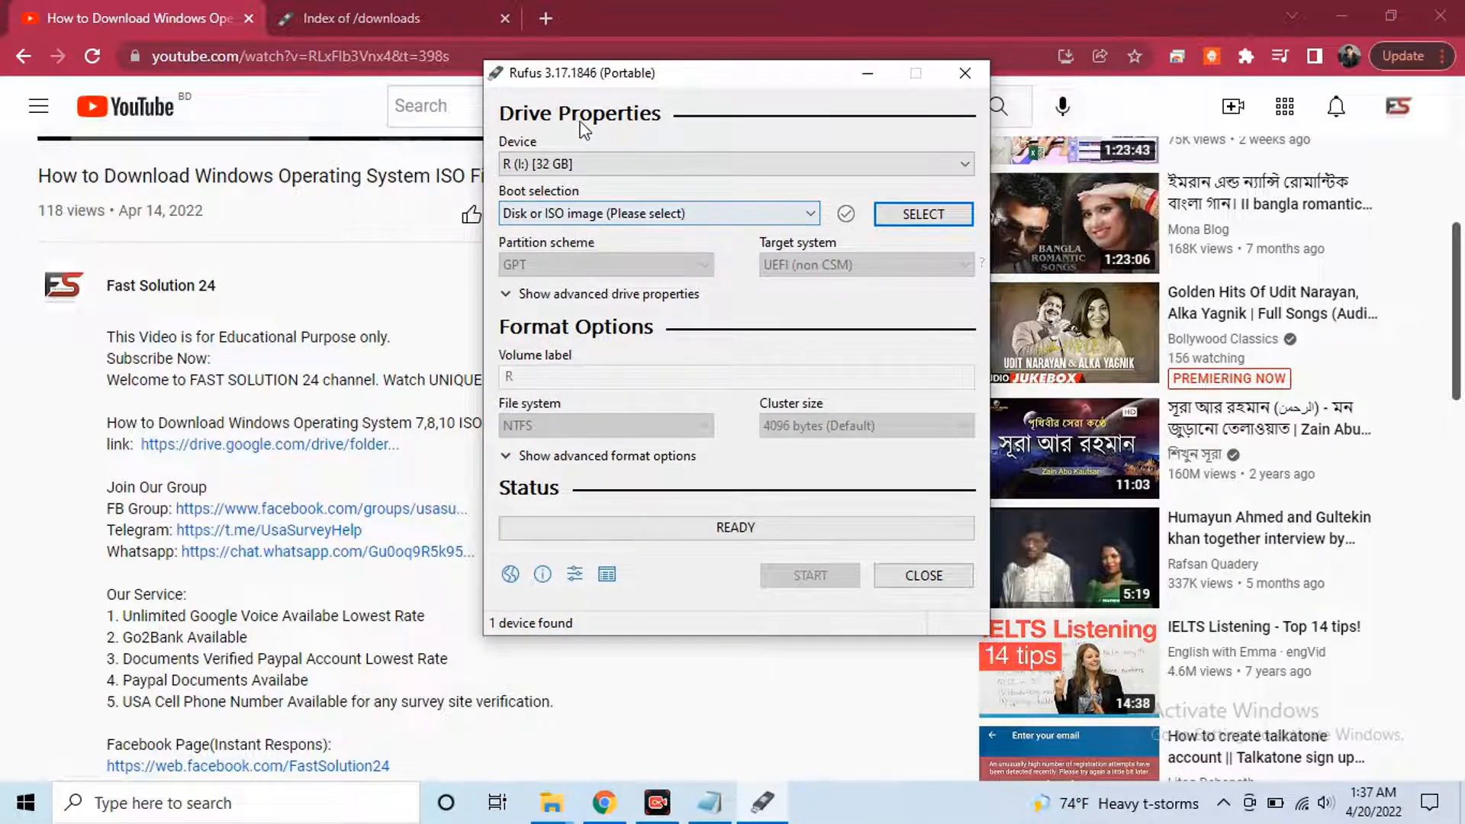
left_click(610, 164)
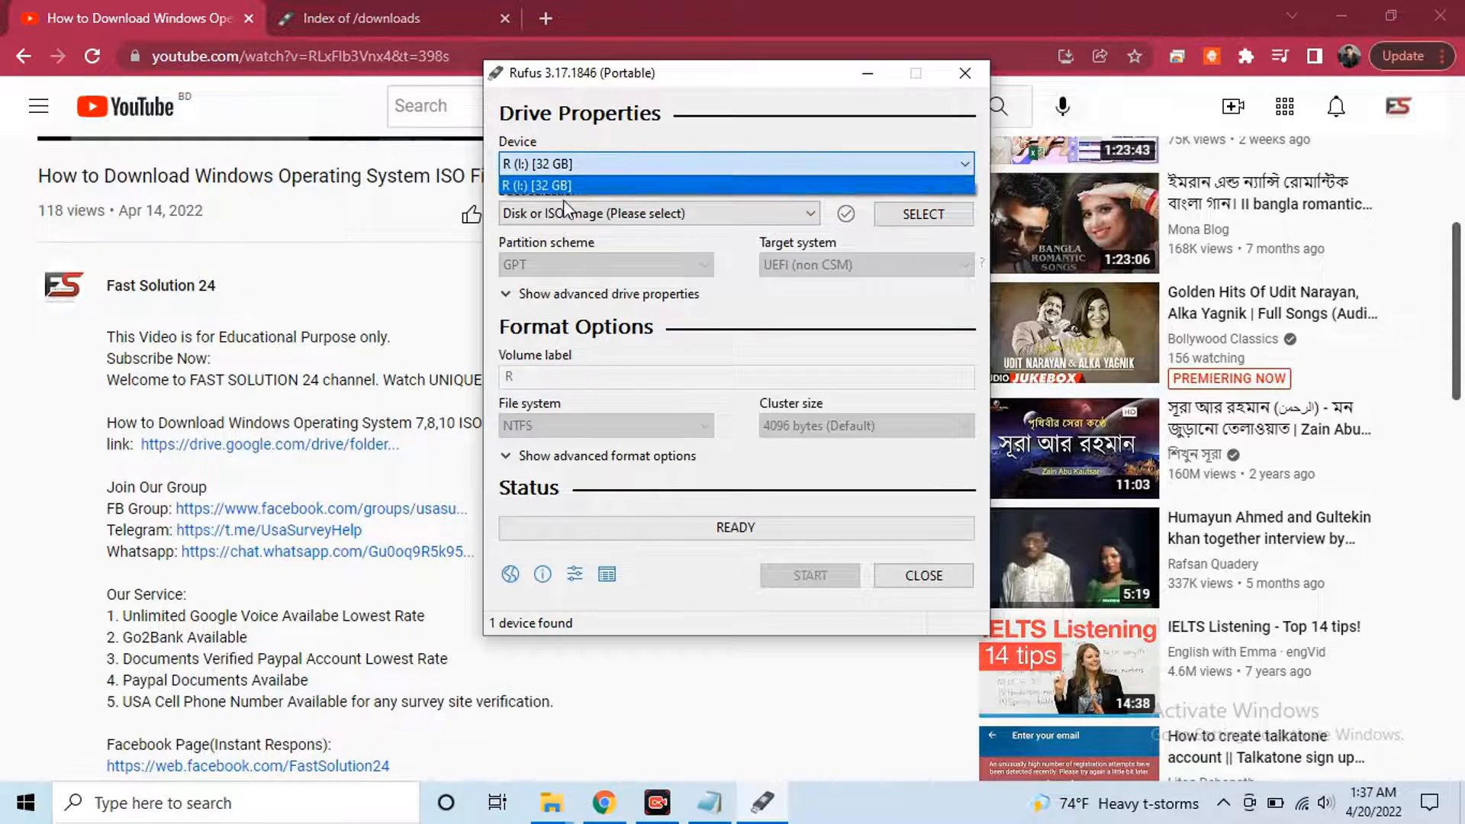
left_click(580, 183)
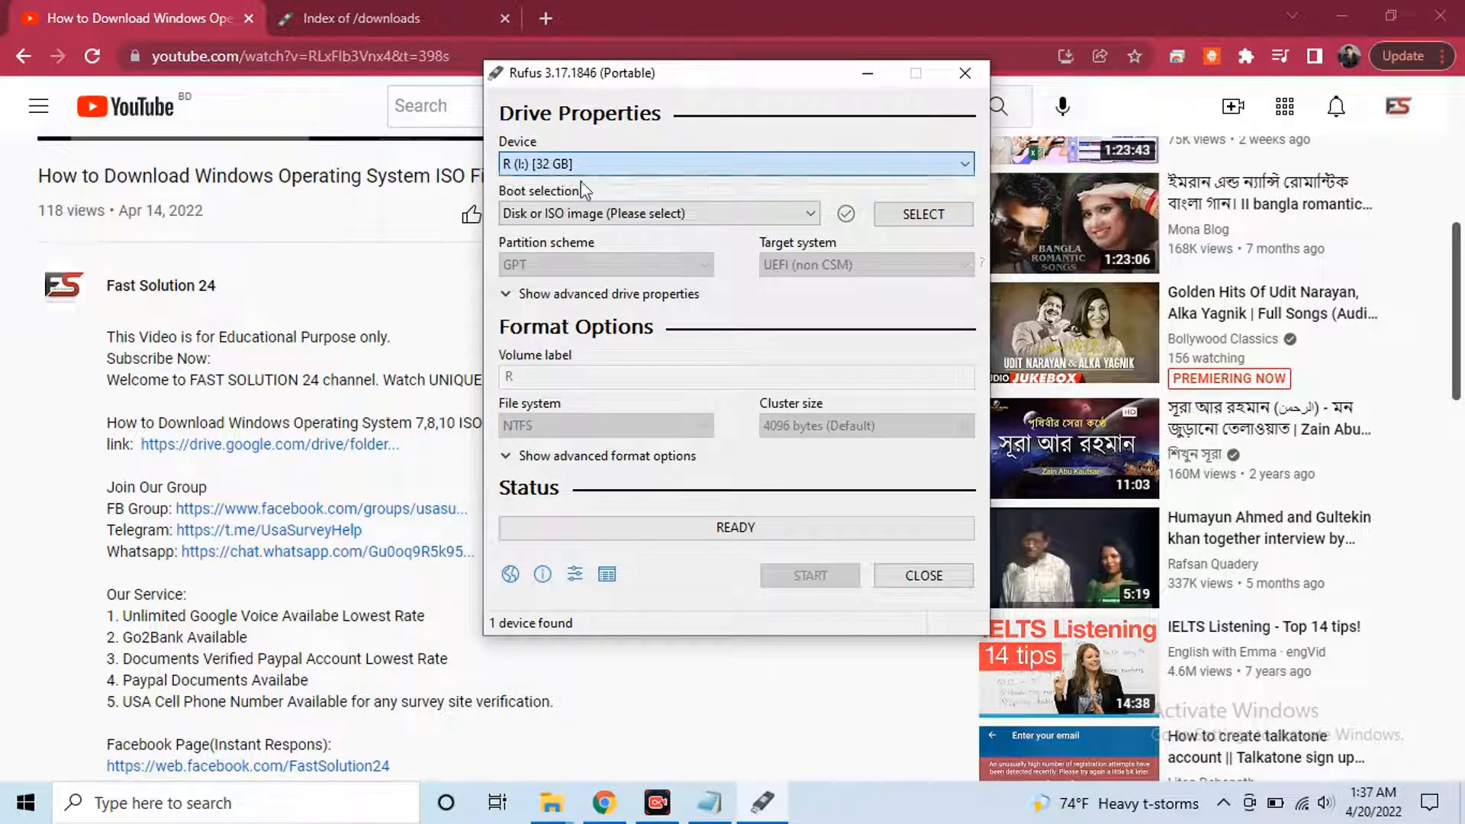
left_click(629, 221)
left_click(603, 267)
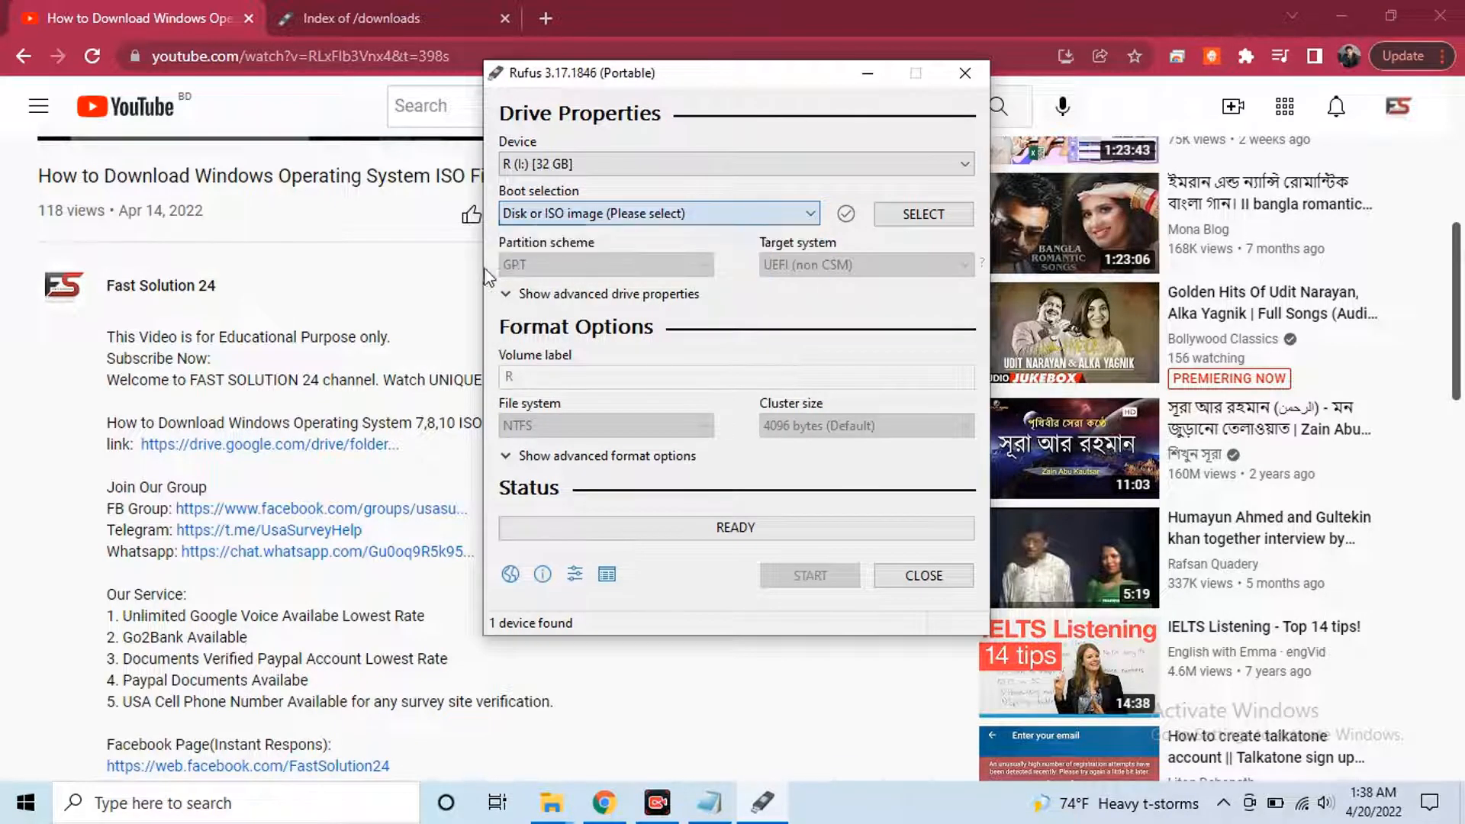
left_click(912, 217)
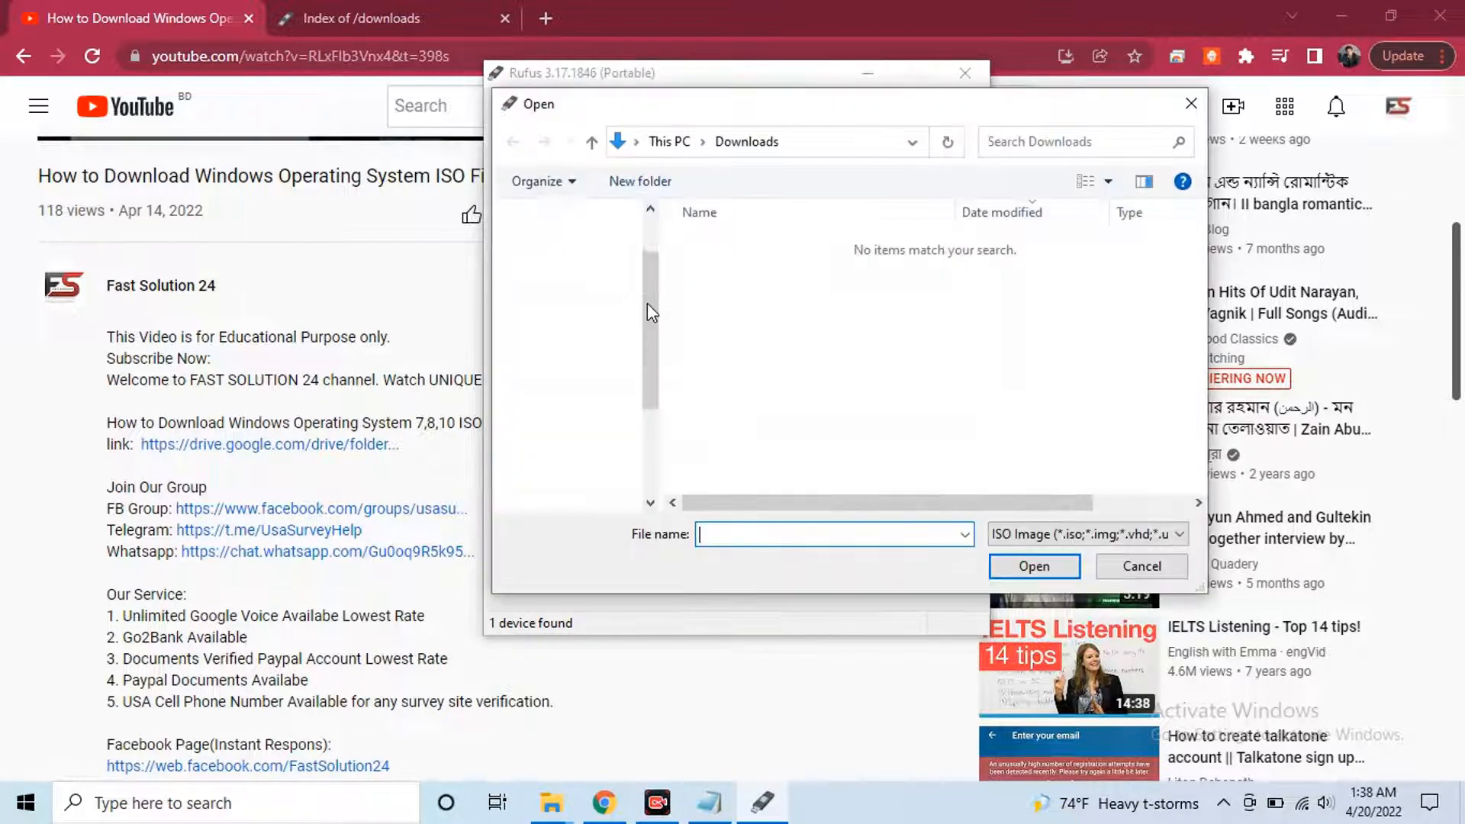
Load Windows10.iso from G:\soft\Windows ISO as the boot image
scroll(620, 458, "down", 5)
scroll(620, 469, "down", 1)
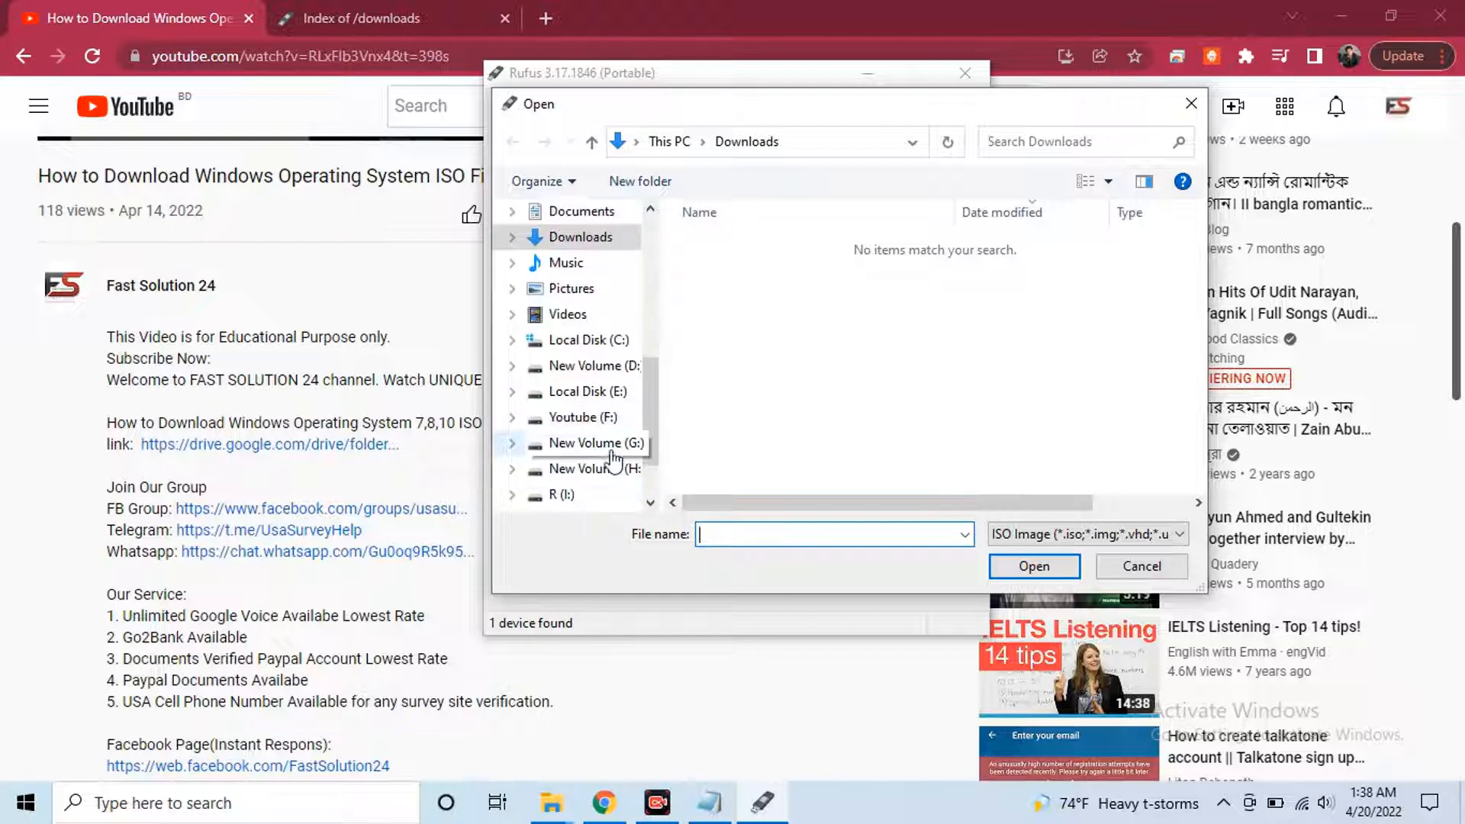
left_click(588, 444)
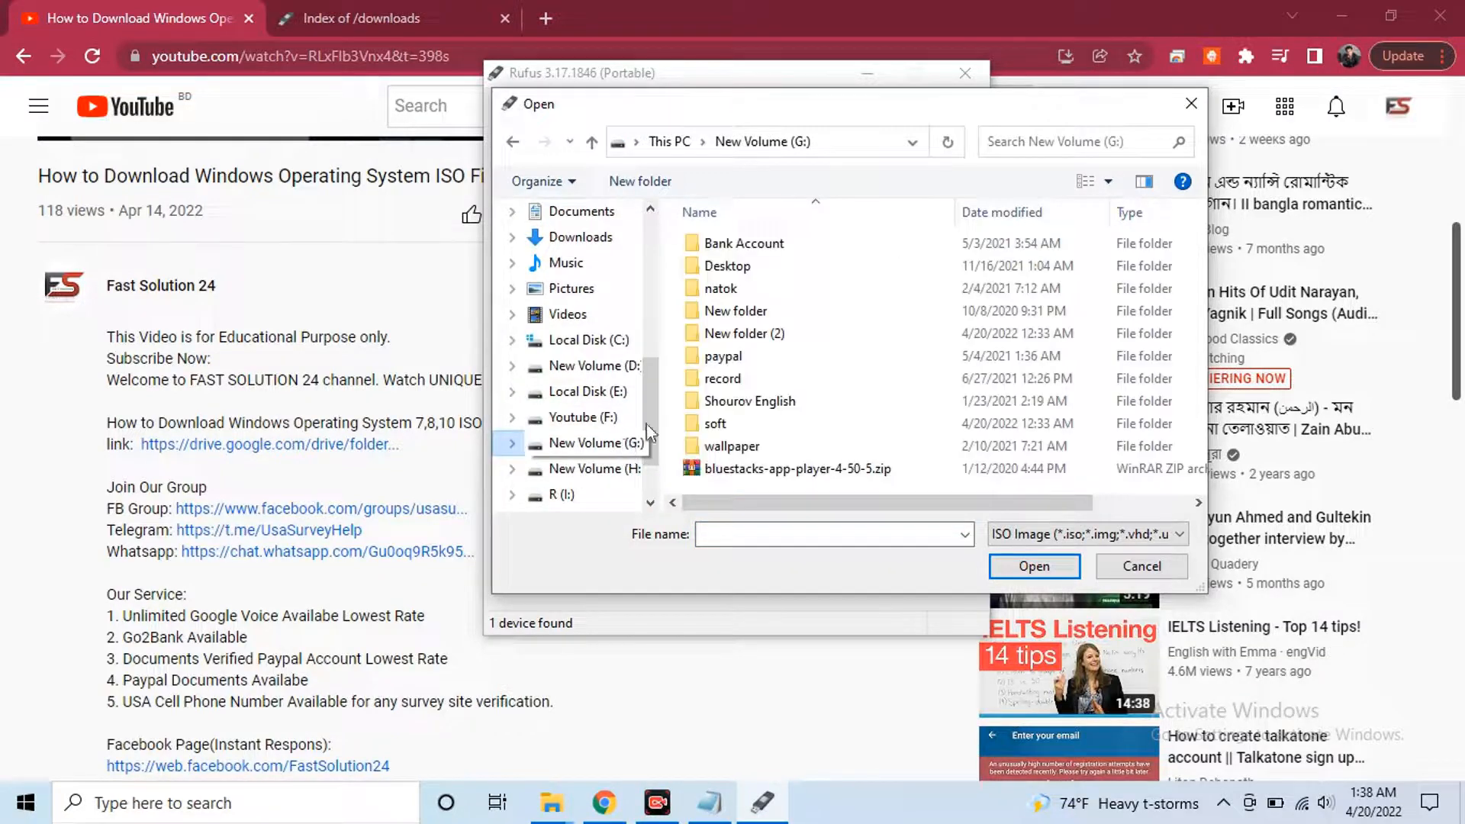
double_click(728, 424)
double_click(730, 359)
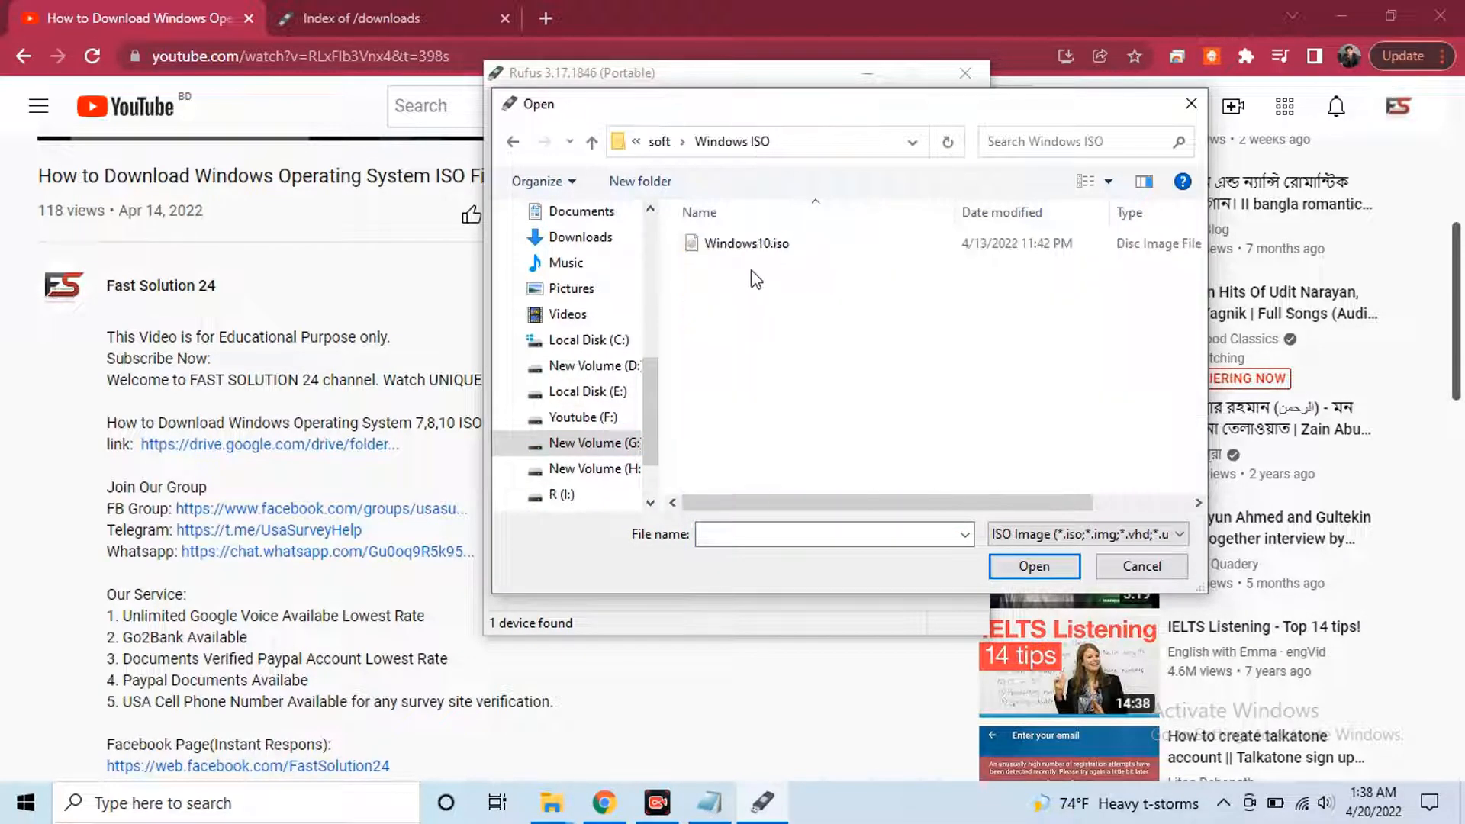
left_click(740, 245)
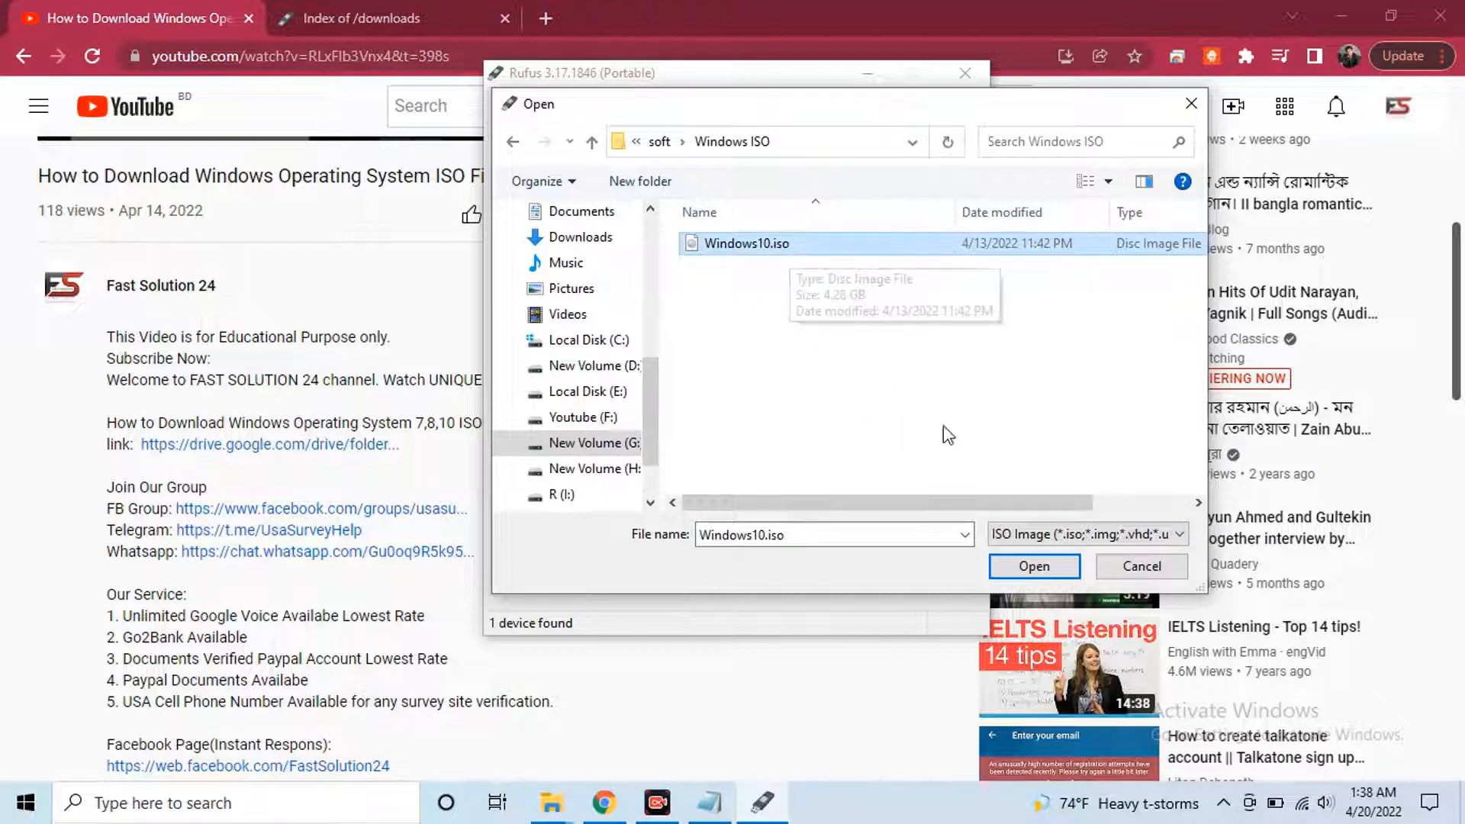
left_click(1025, 566)
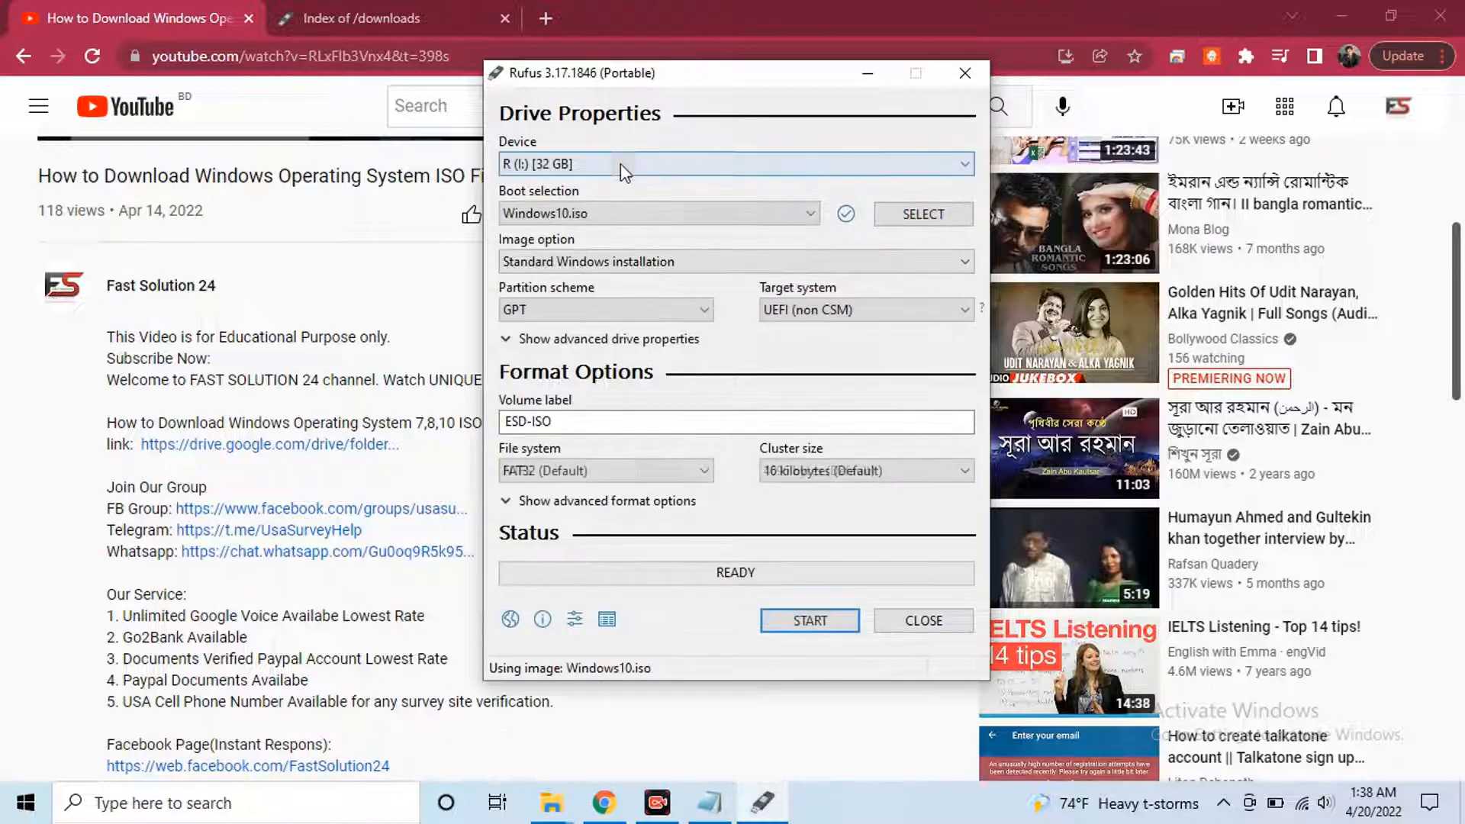
Keep Standard Windows installation, GPT partition scheme and UEFI (non CSM) target system
left_click(618, 257)
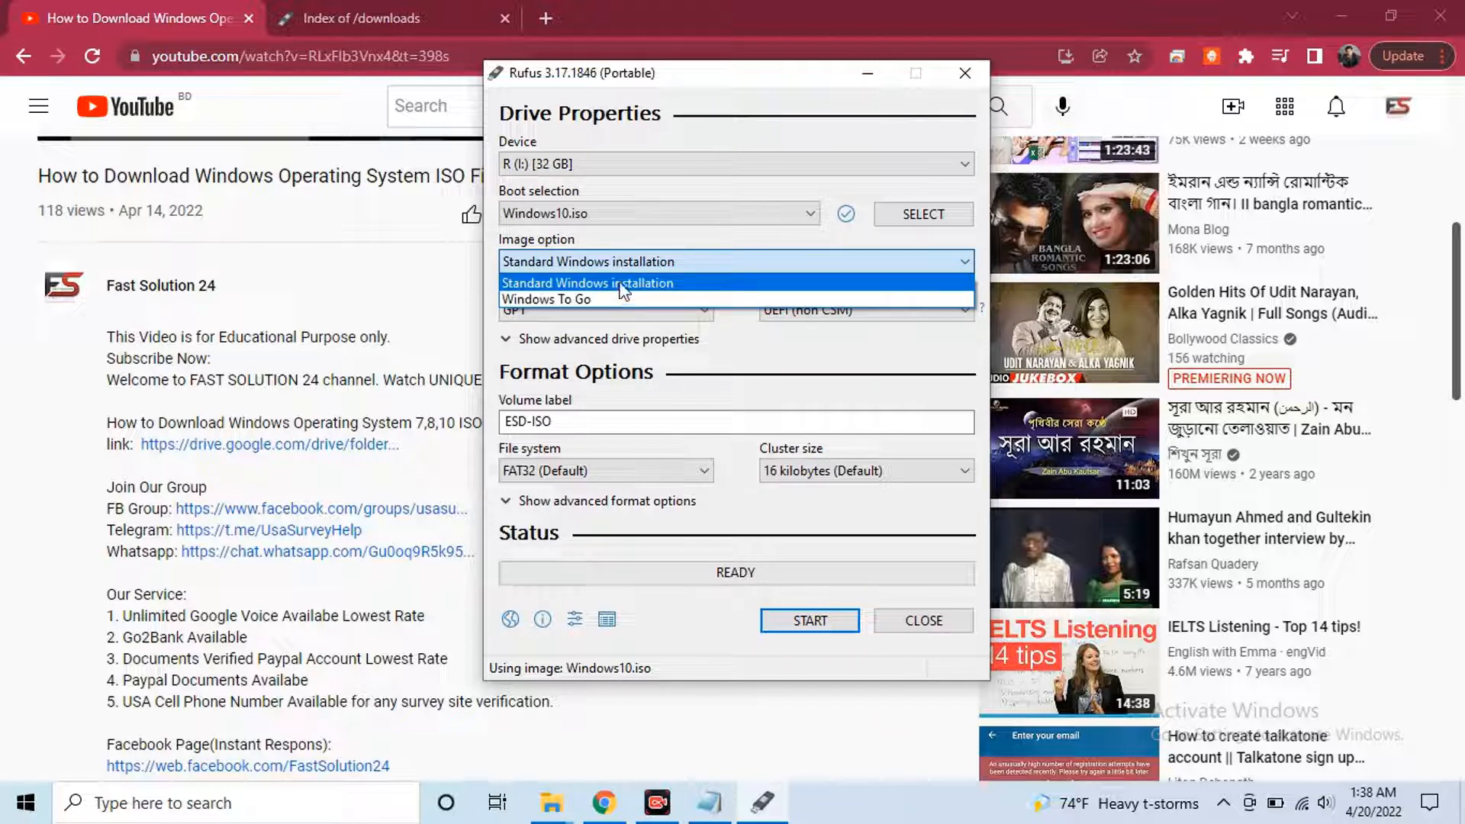
left_click(621, 290)
left_click(608, 311)
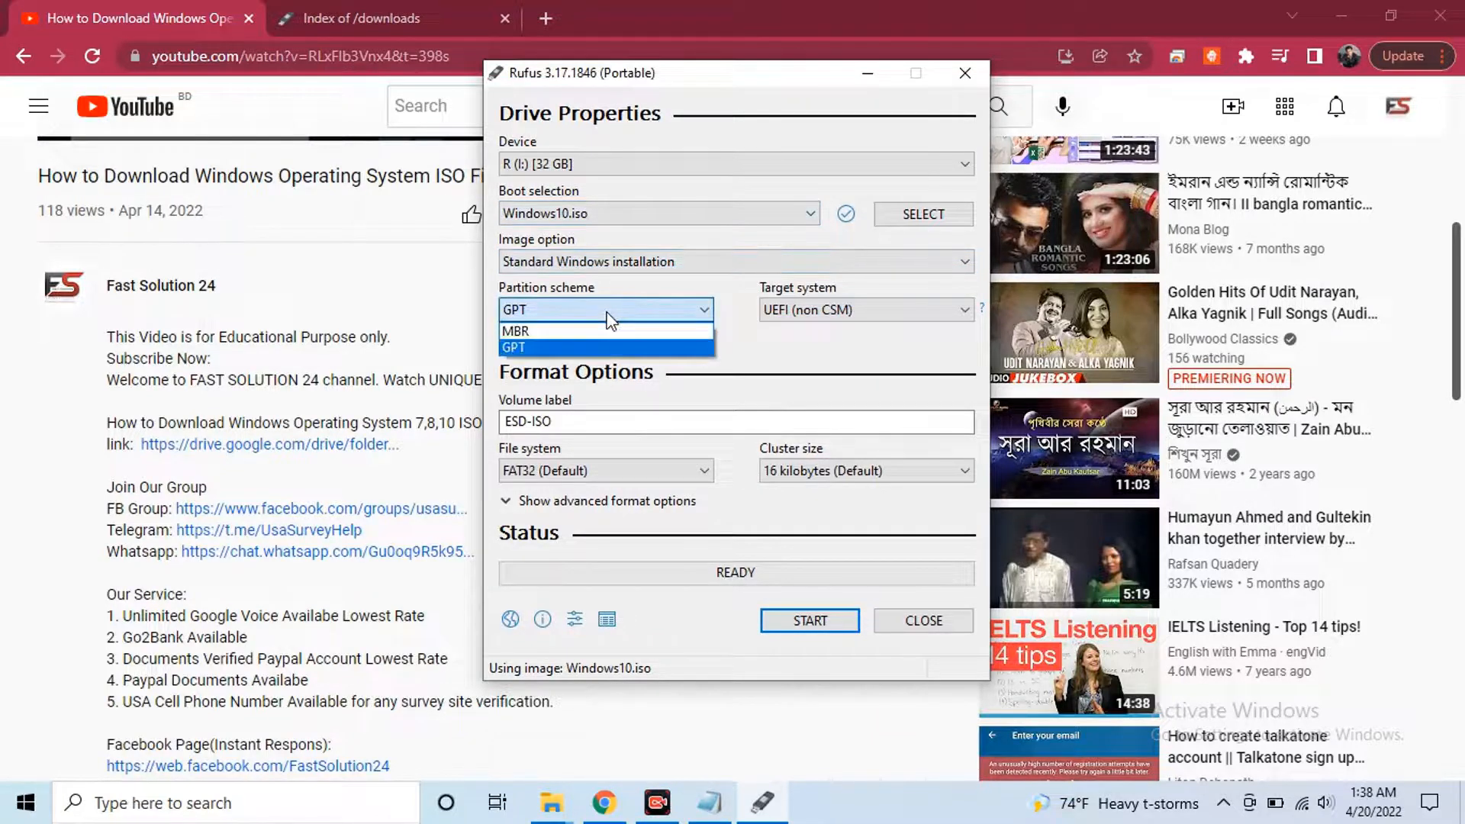
left_click(608, 319)
left_click(832, 312)
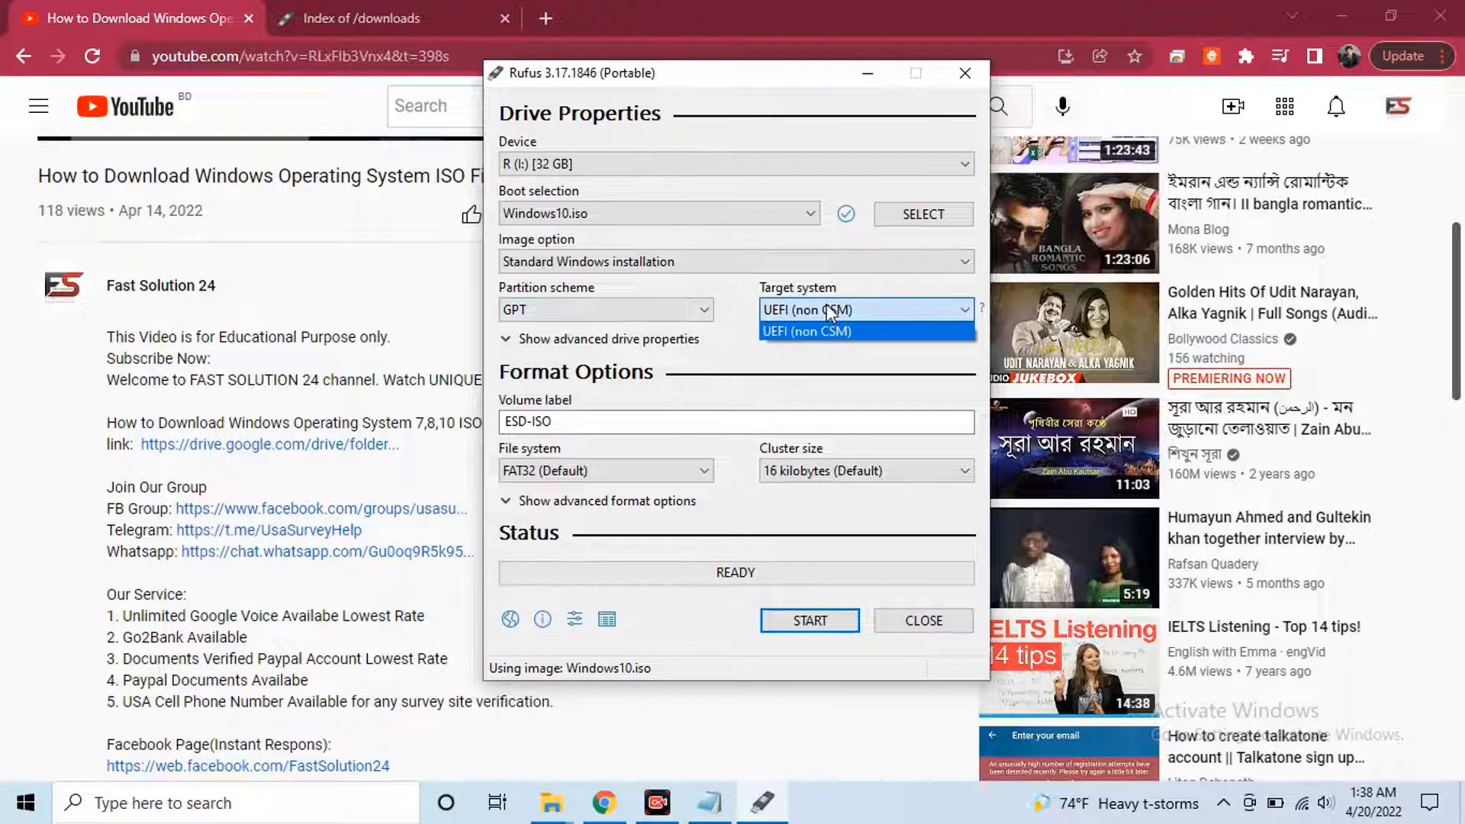
left_click(832, 328)
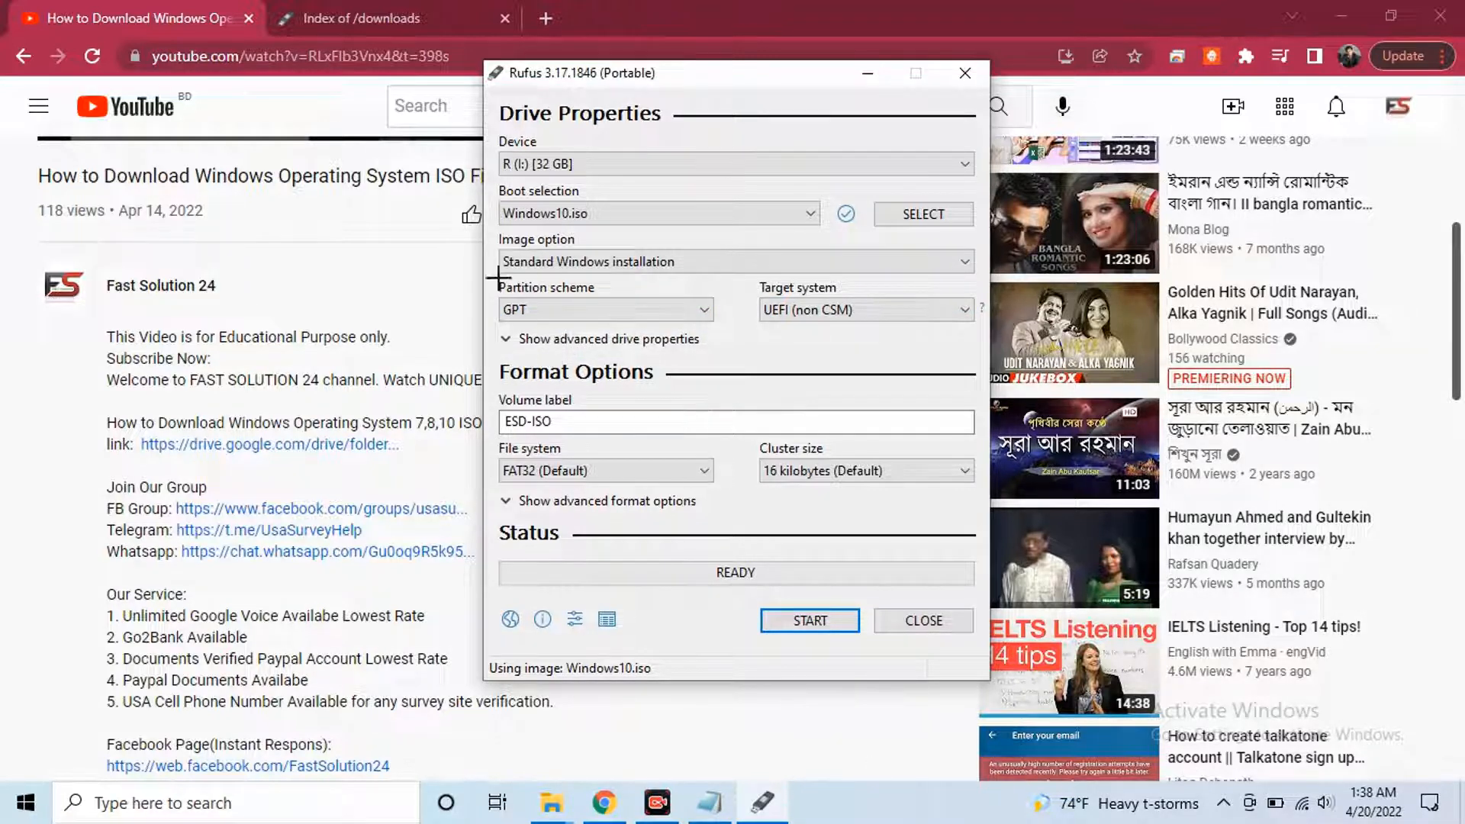
Minimize the Chrome, This PC Explorer and Notepad windows
mouse_move(501, 276)
left_mouse_down()
mouse_move(573, 321)
mouse_move(711, 325)
left_mouse_up()
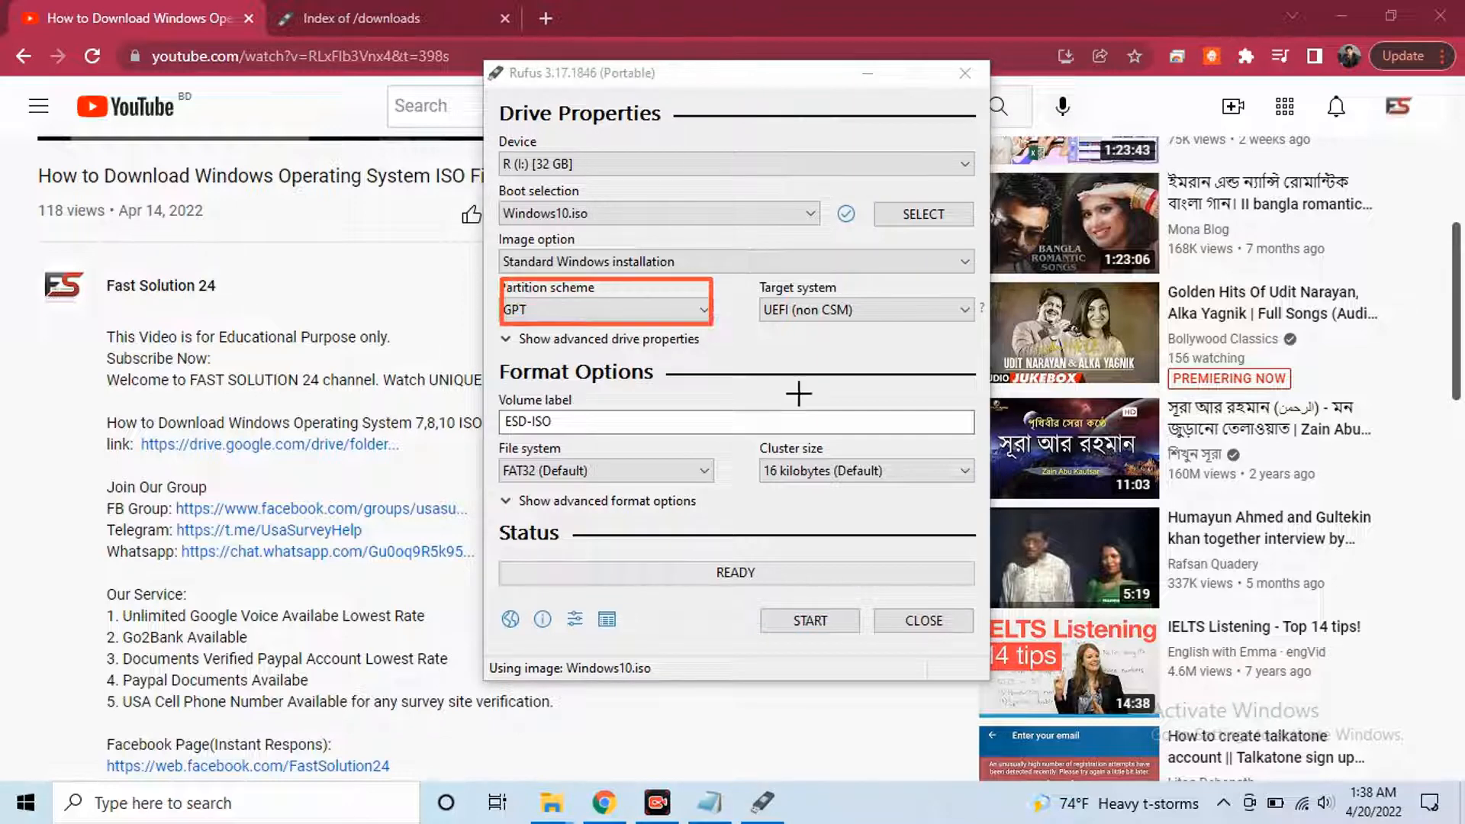
left_click(805, 755)
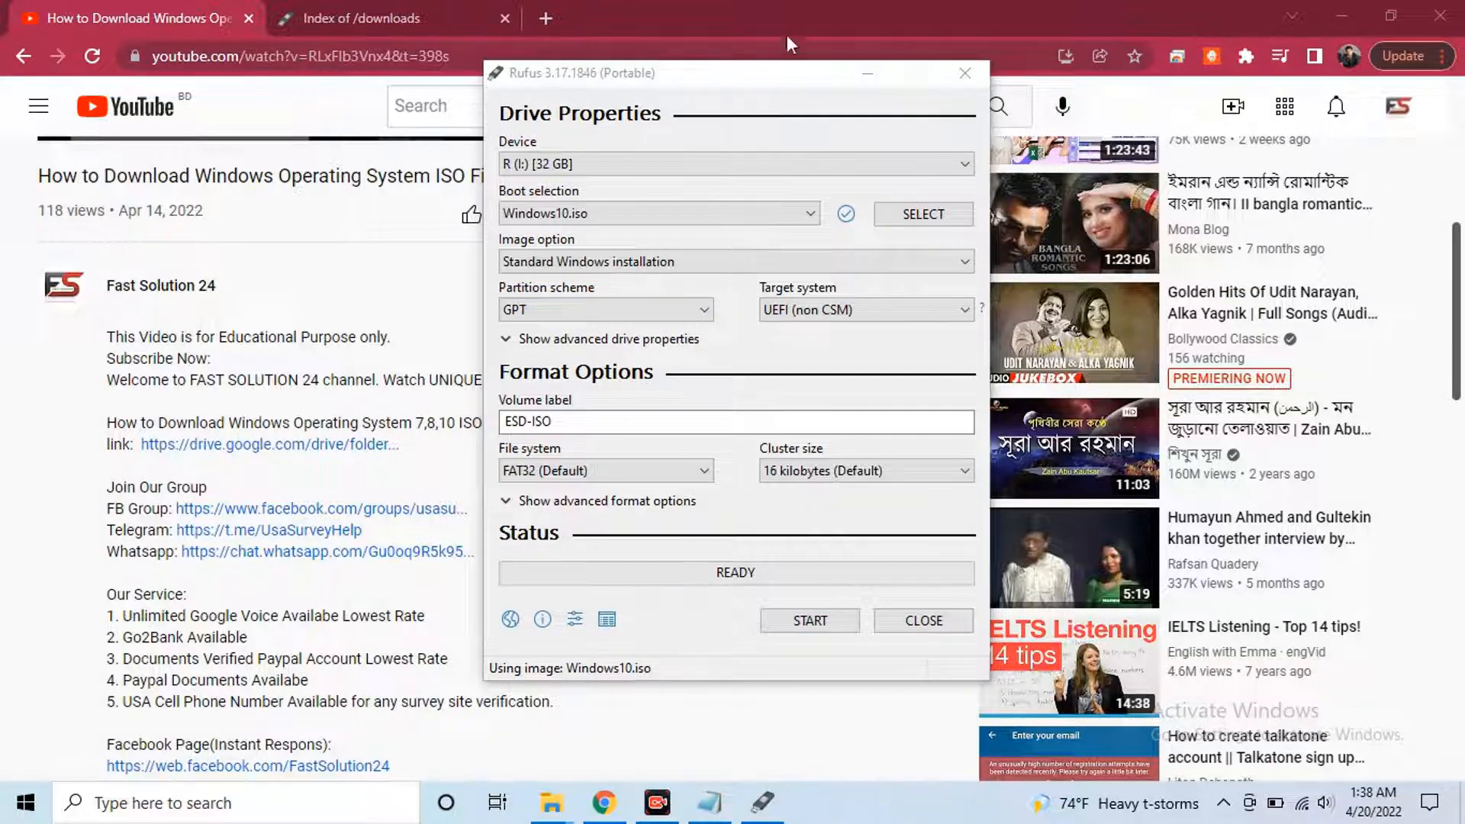
mouse_move(557, 807)
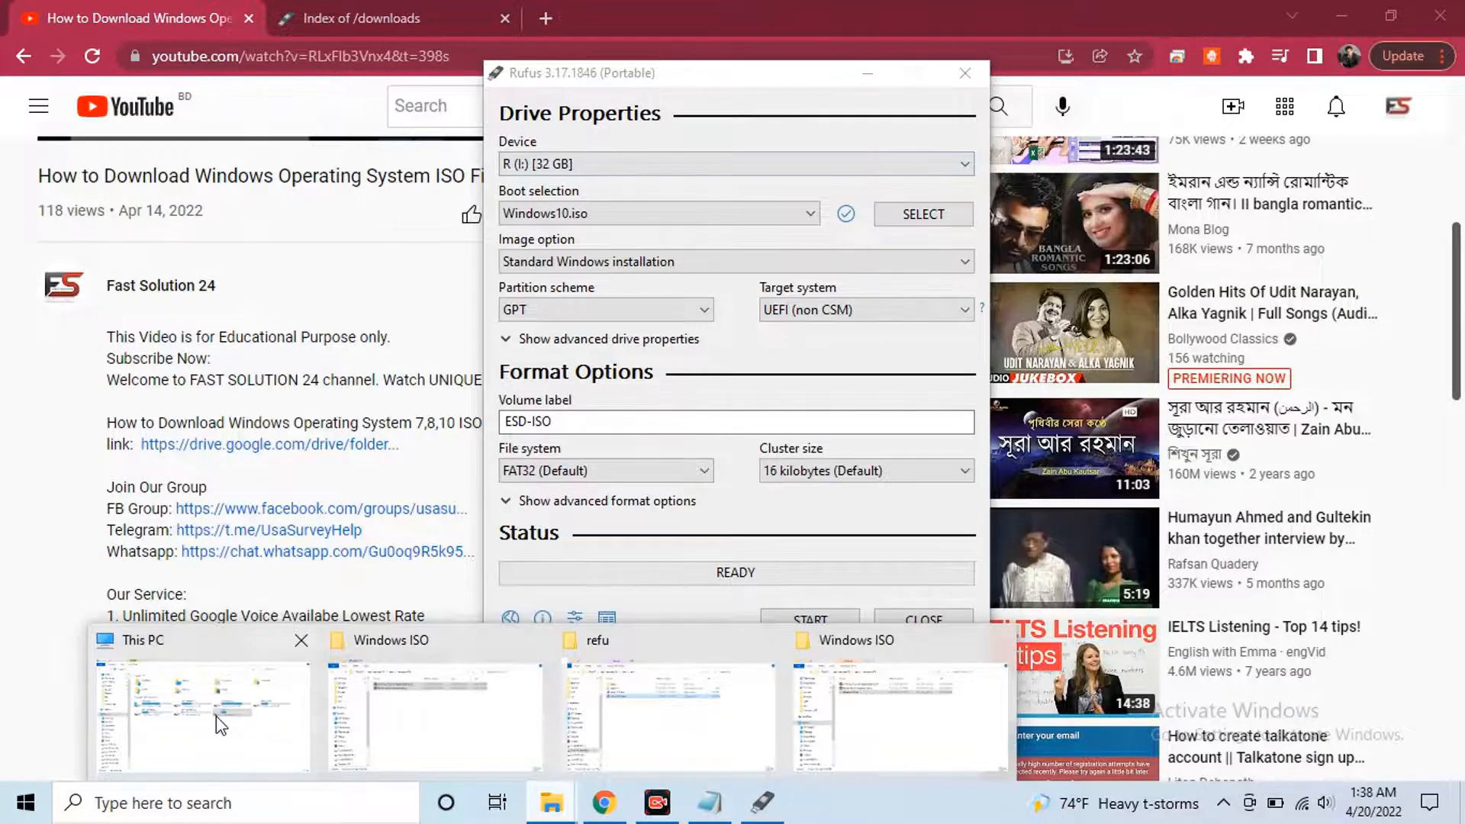
mouse_move(227, 714)
left_click(948, 1)
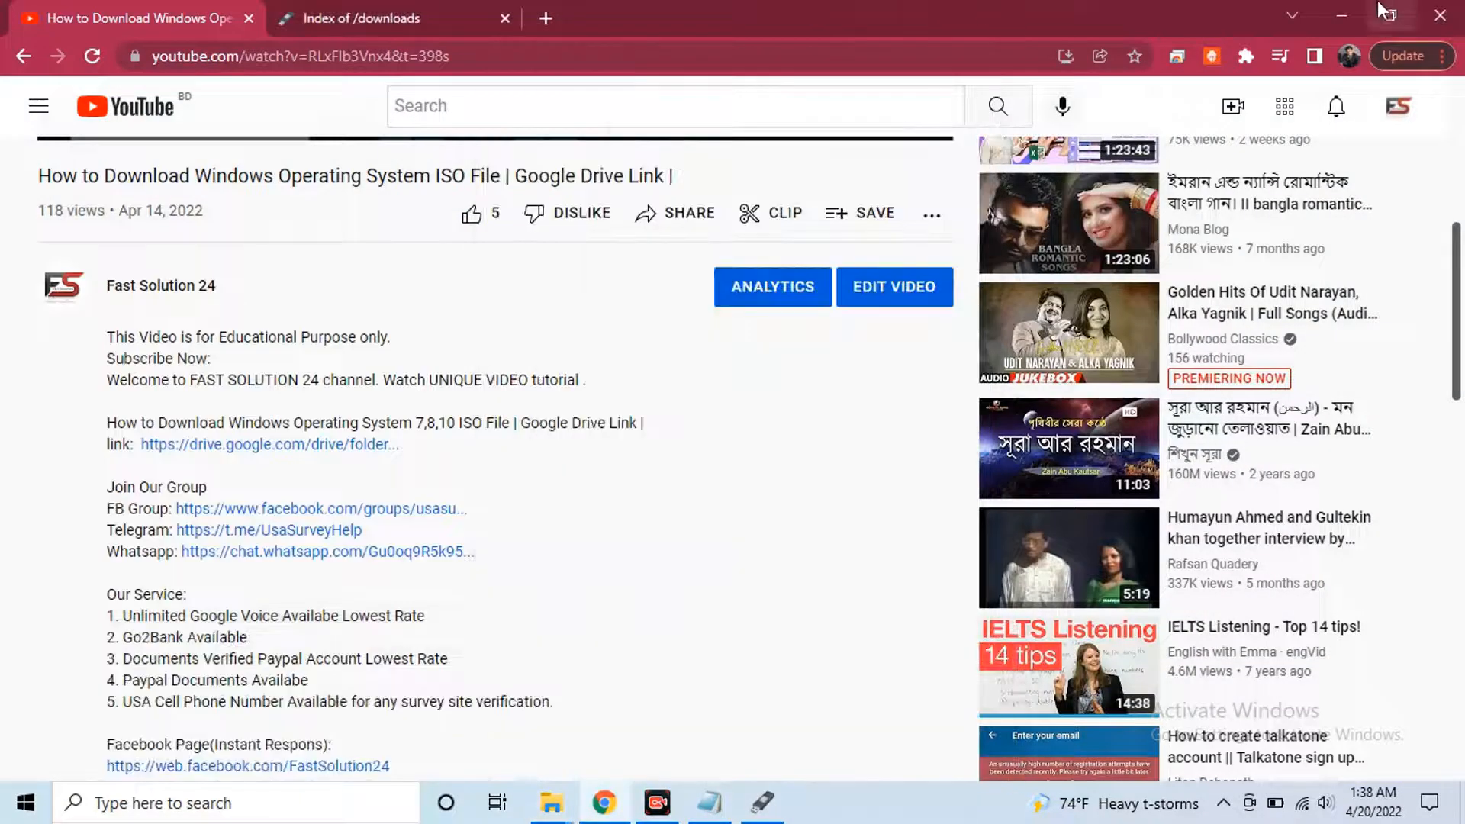
left_click(1339, 3)
left_click(1340, 3)
left_click(1340, 3)
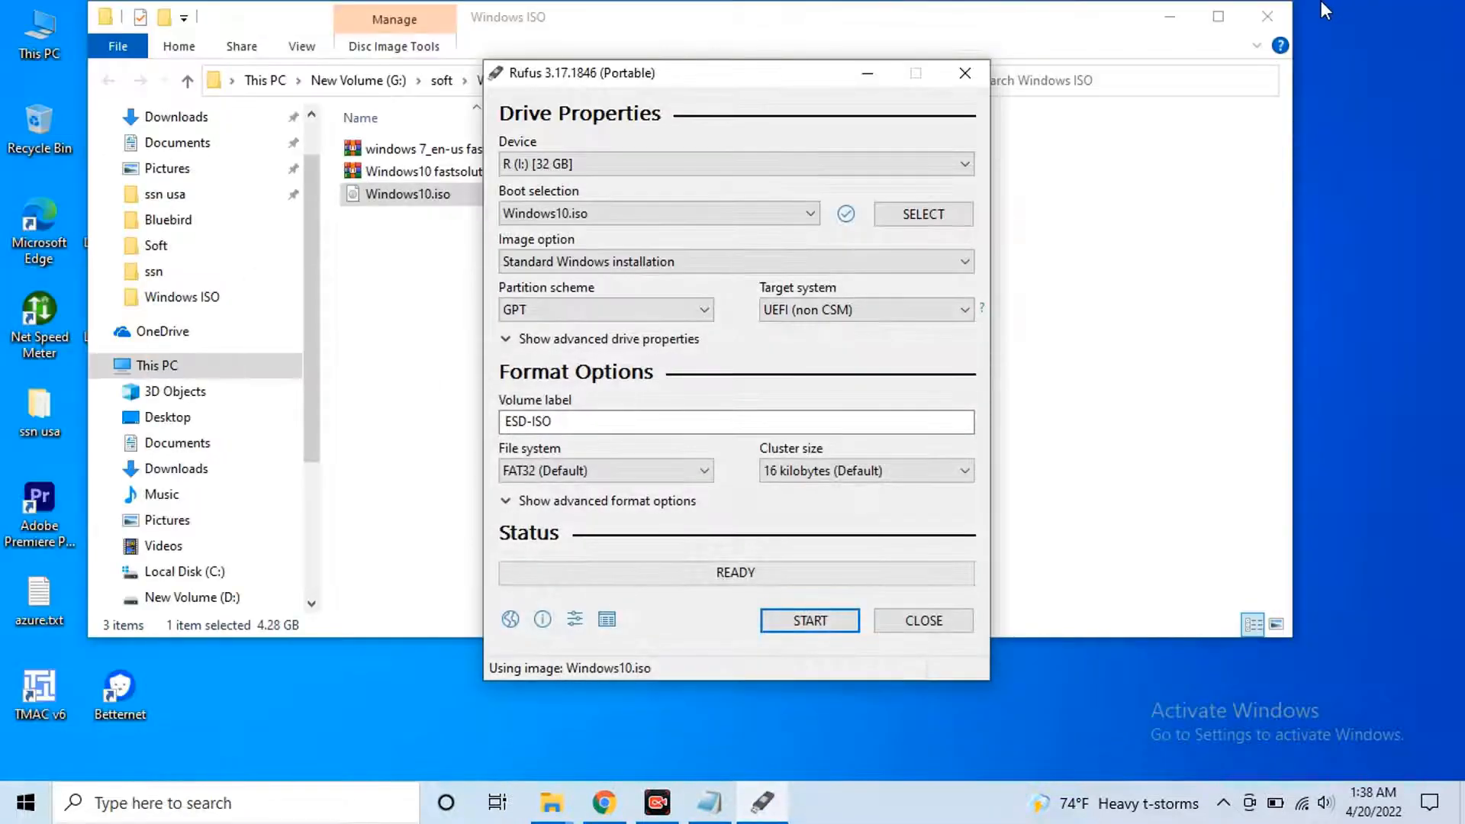
Open Computer Management's Disk Management view from This PC and select Disk 0
right_click(31, 44)
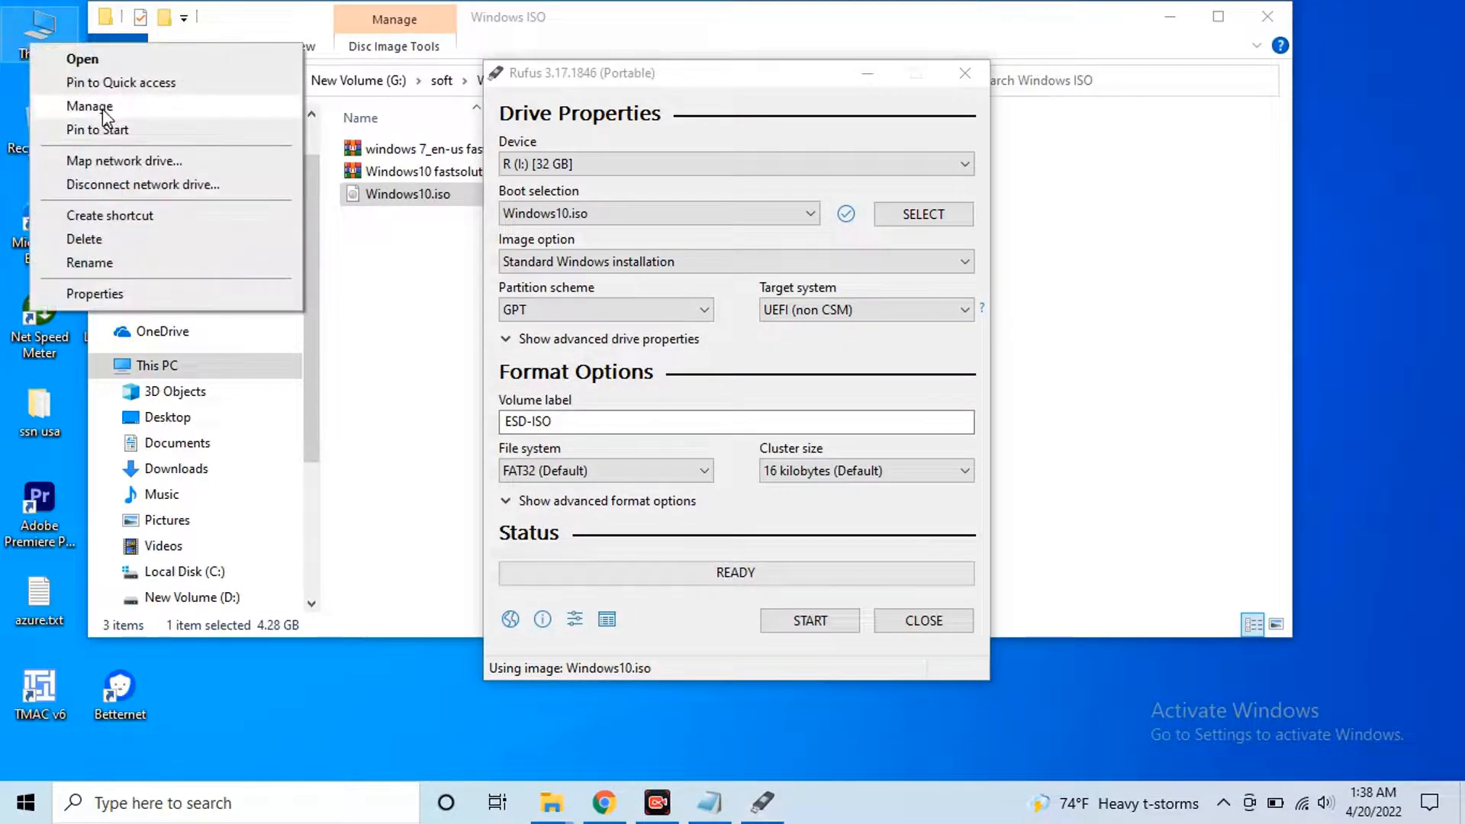
left_click(90, 106)
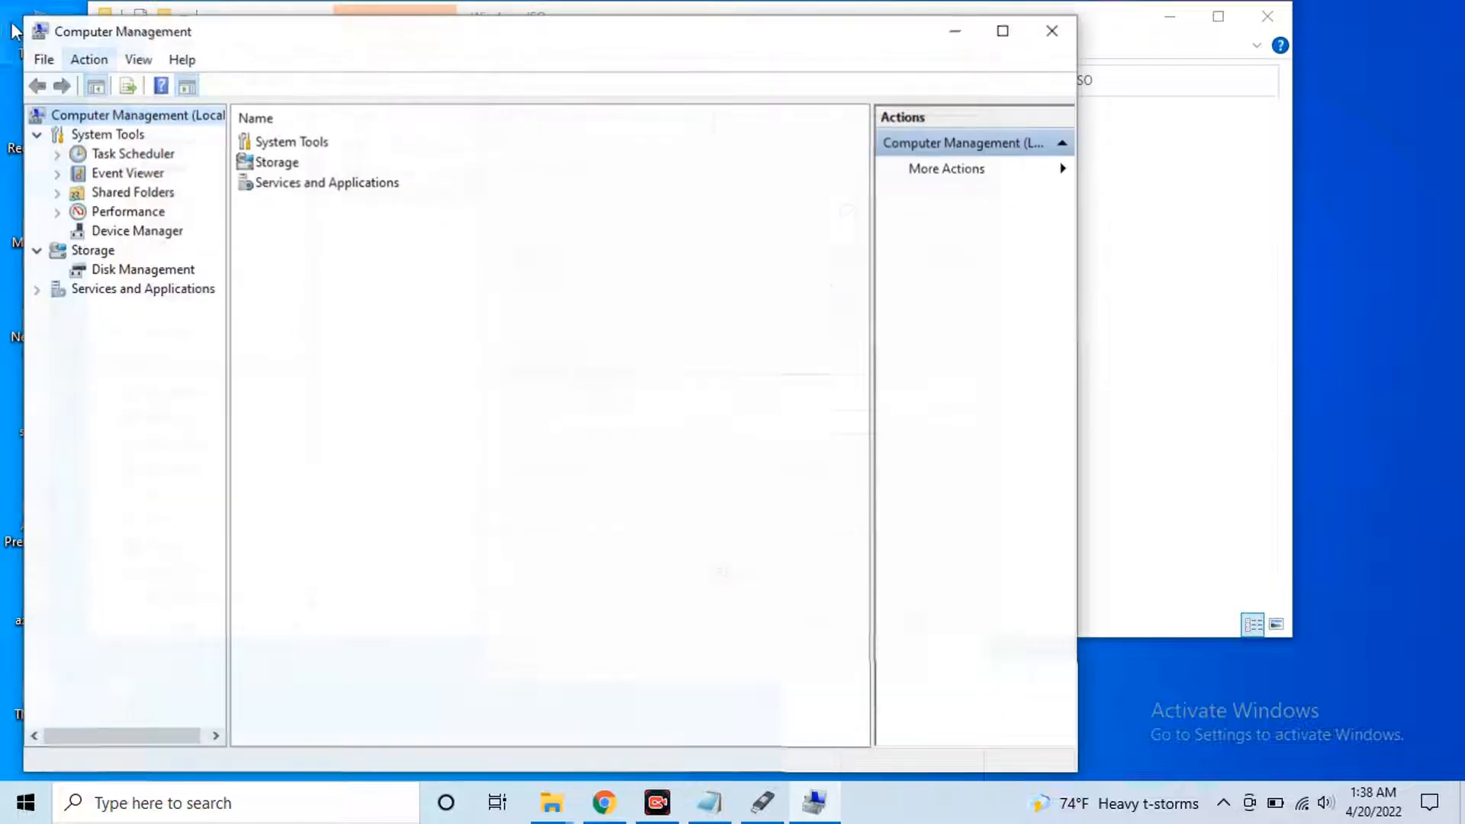
left_click(126, 272)
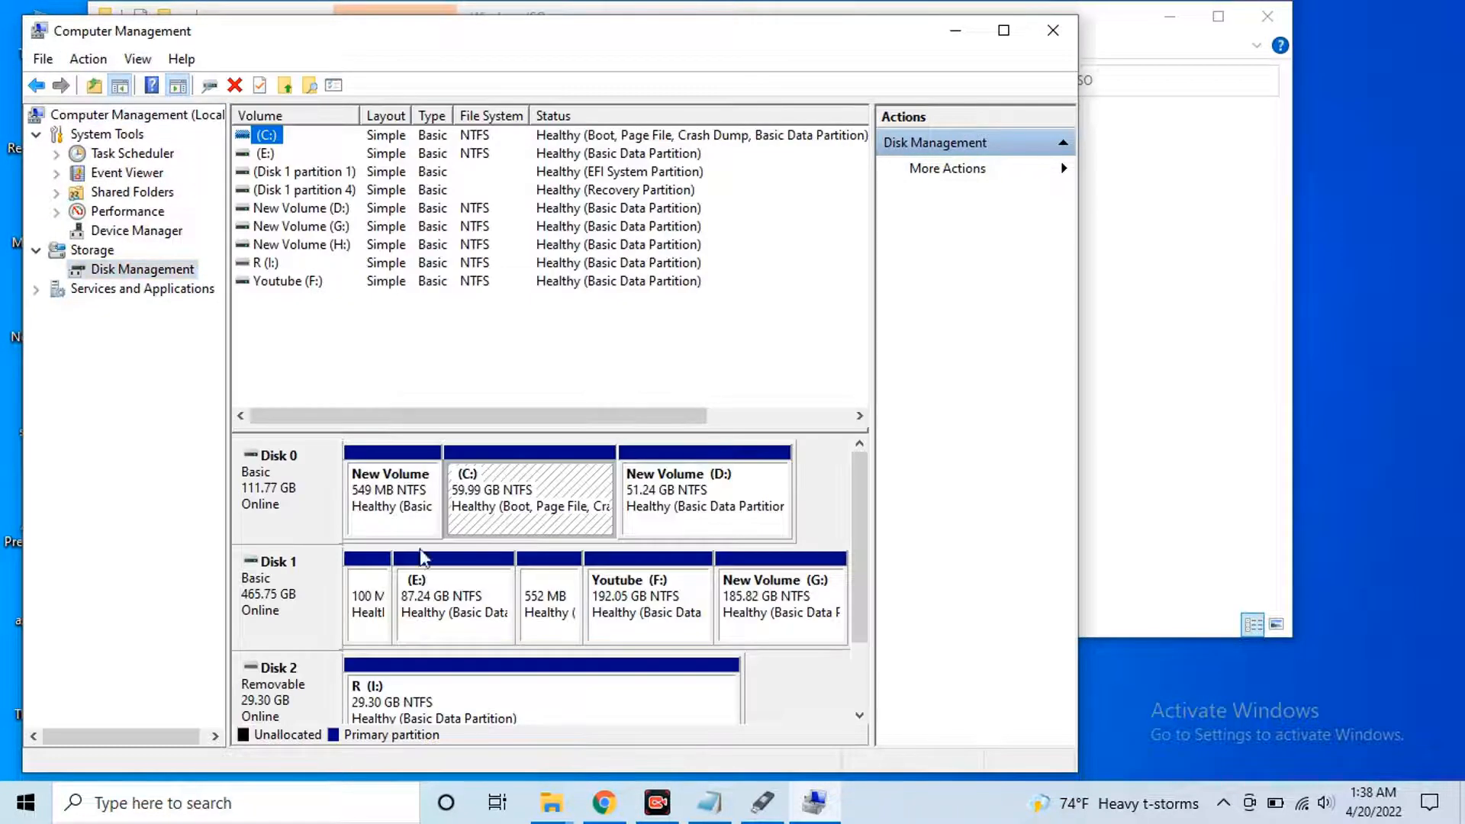
left_click(287, 486)
left_click(287, 597)
left_click(284, 481)
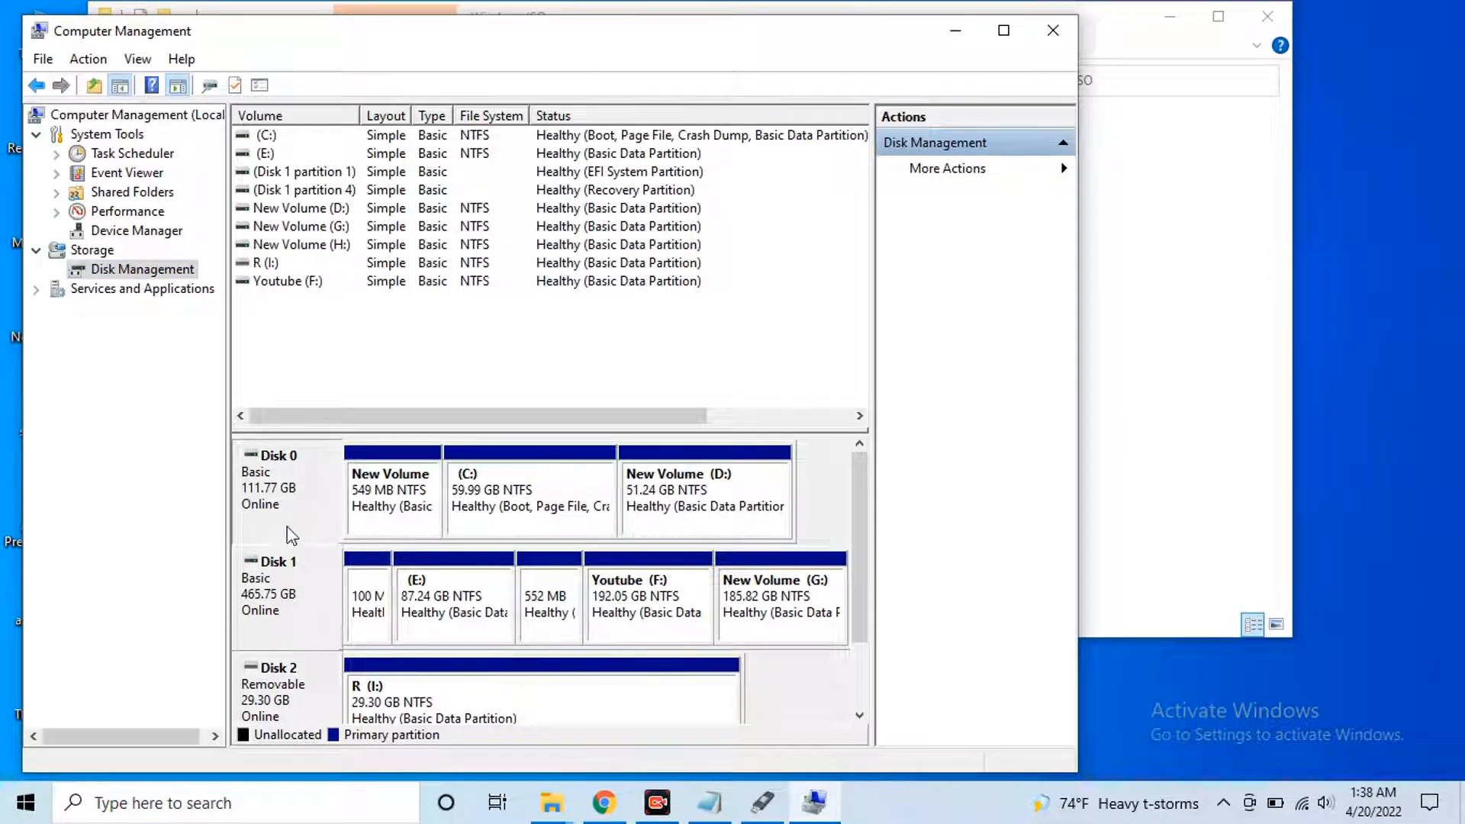
Check Disk 0's Volumes properties for the GPT partition style, then return to Rufus
right_click(284, 480)
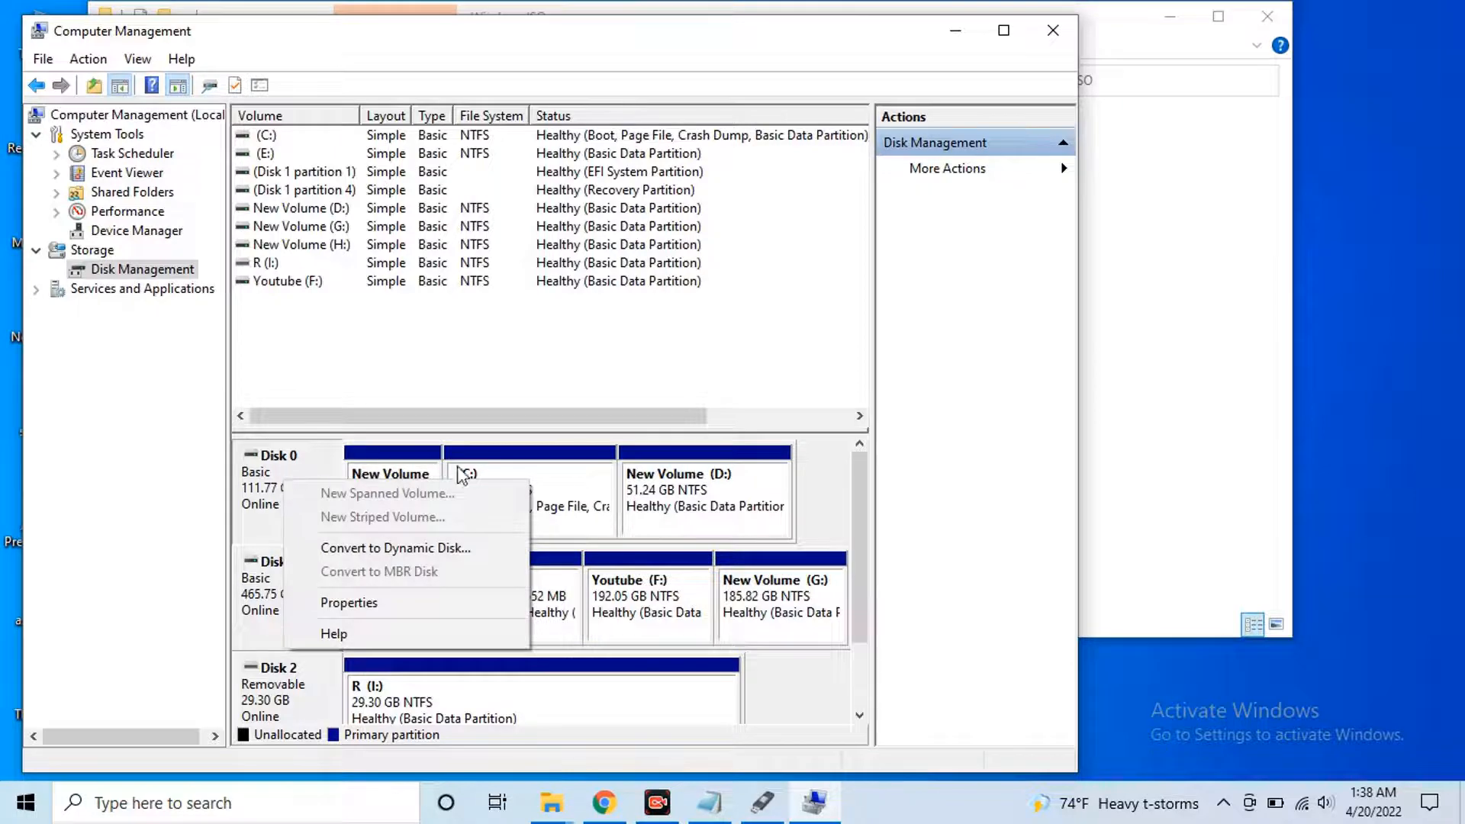
left_click(350, 603)
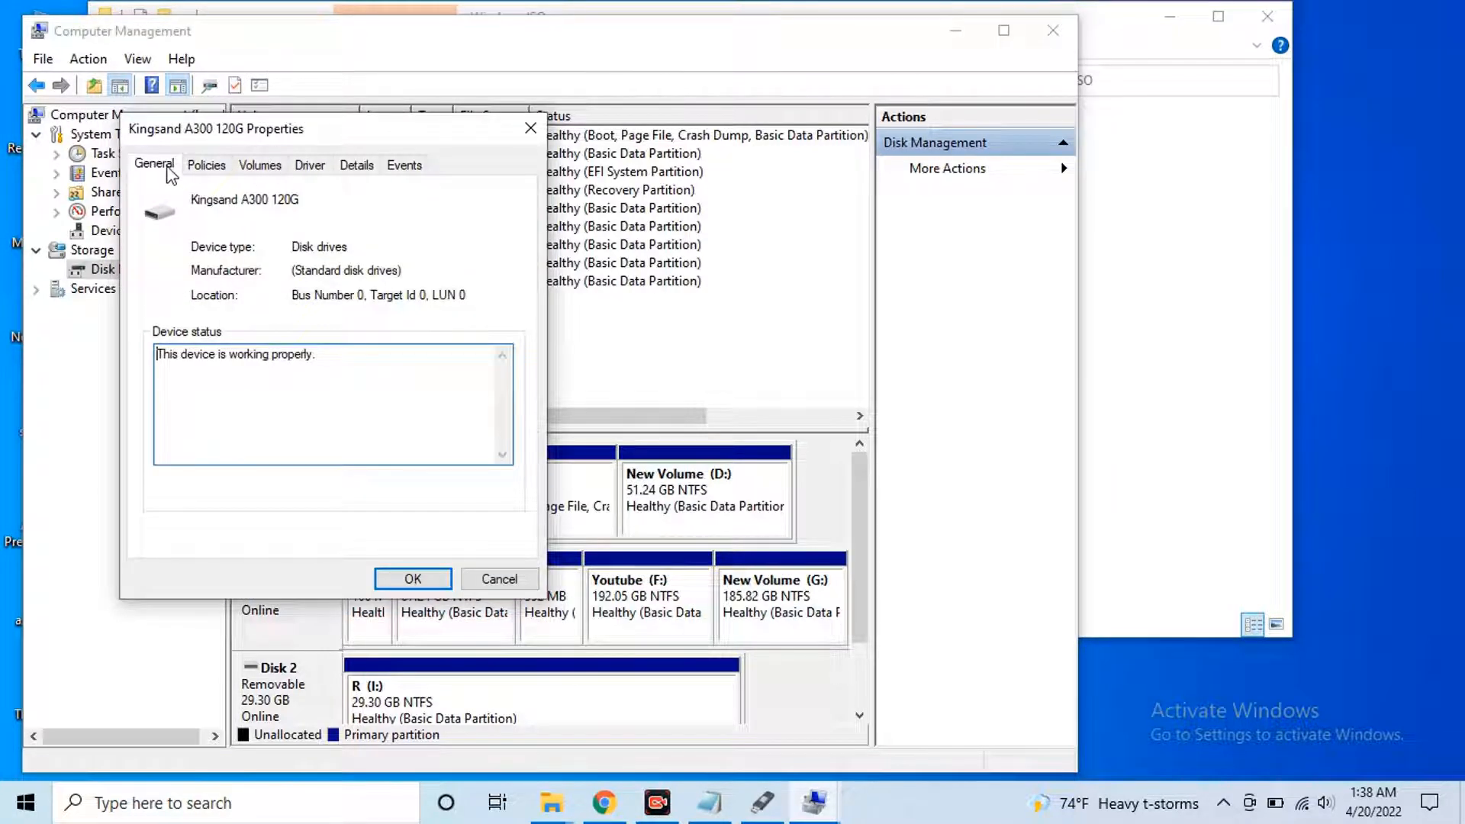
left_click(260, 166)
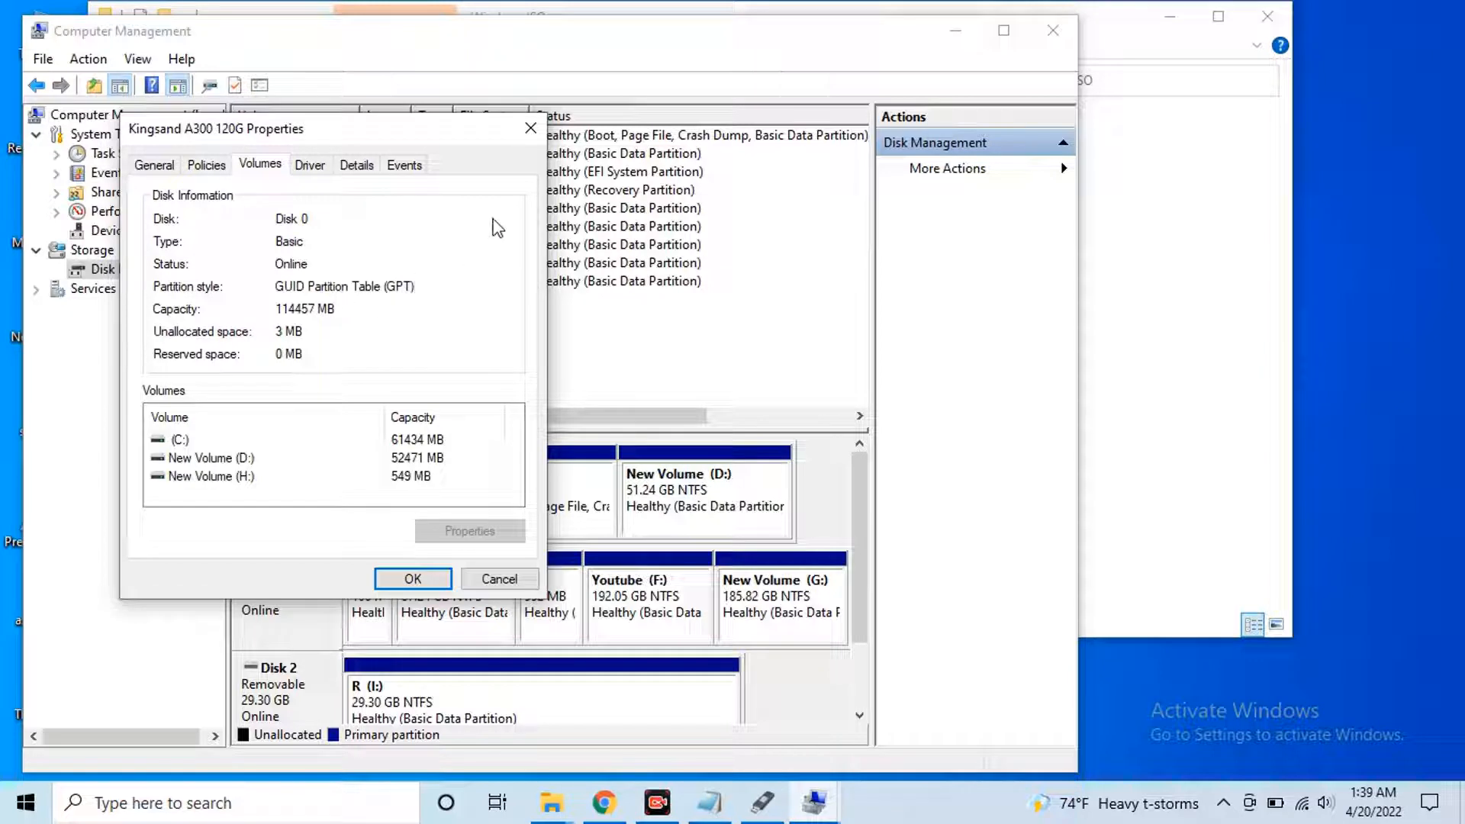
left_click(531, 128)
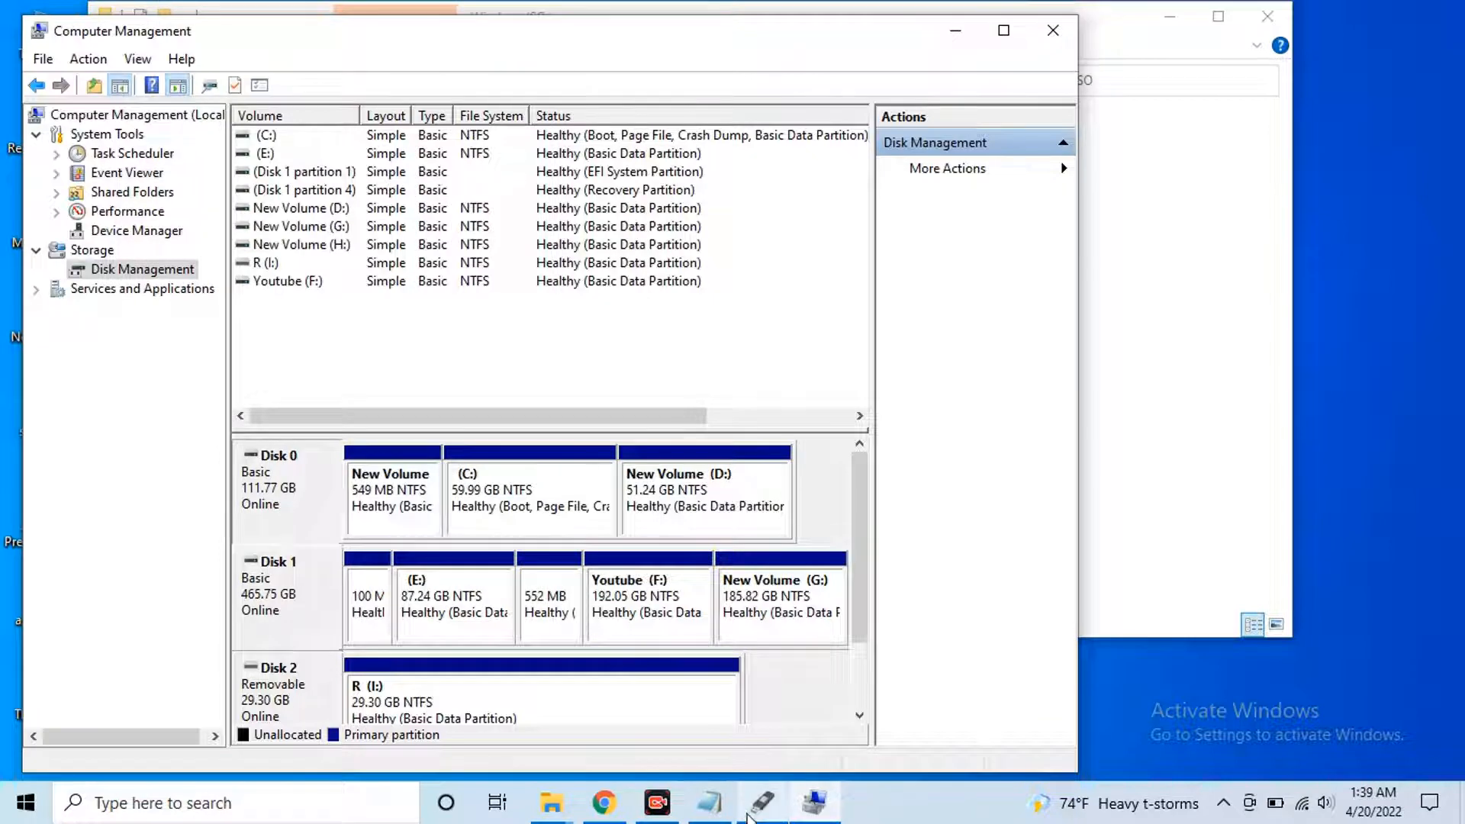
left_click(759, 807)
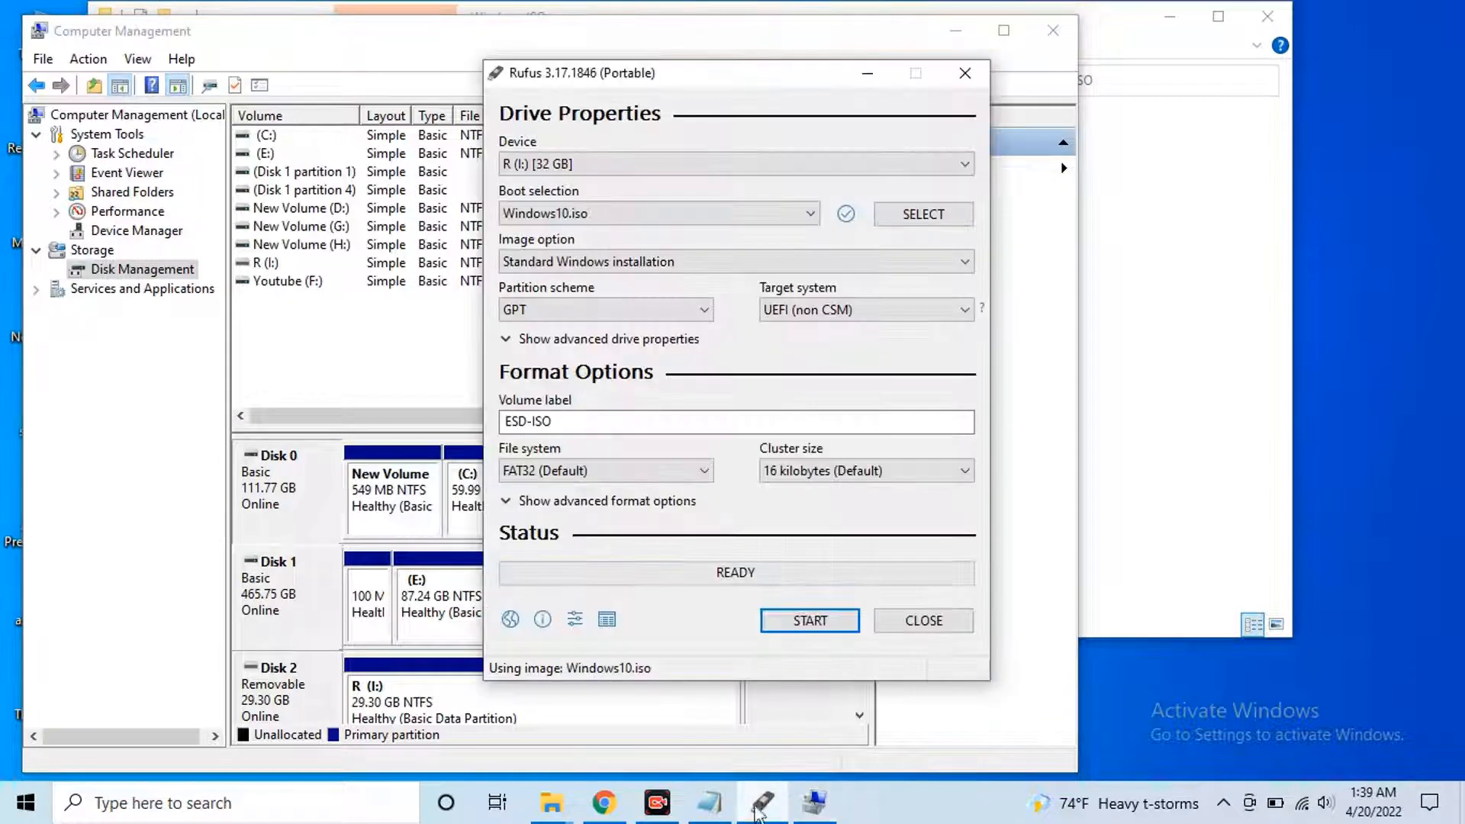
Confirm GPT, UEFI (non CSM) and label ESD-ISO, then start writing and accept the data-loss warning
left_click(565, 319)
left_click(534, 342)
left_click(886, 311)
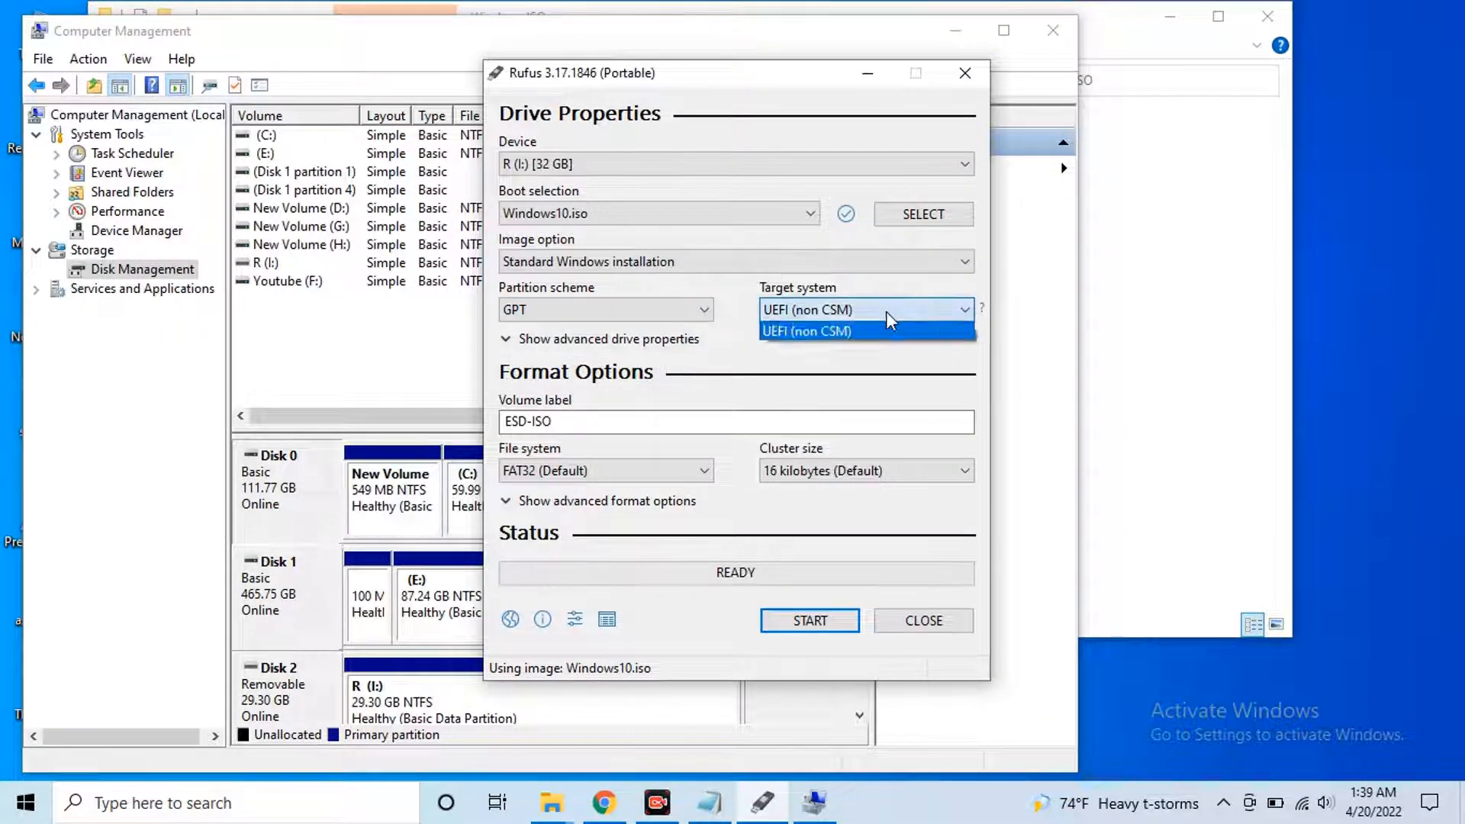
left_click(886, 331)
left_click(595, 420)
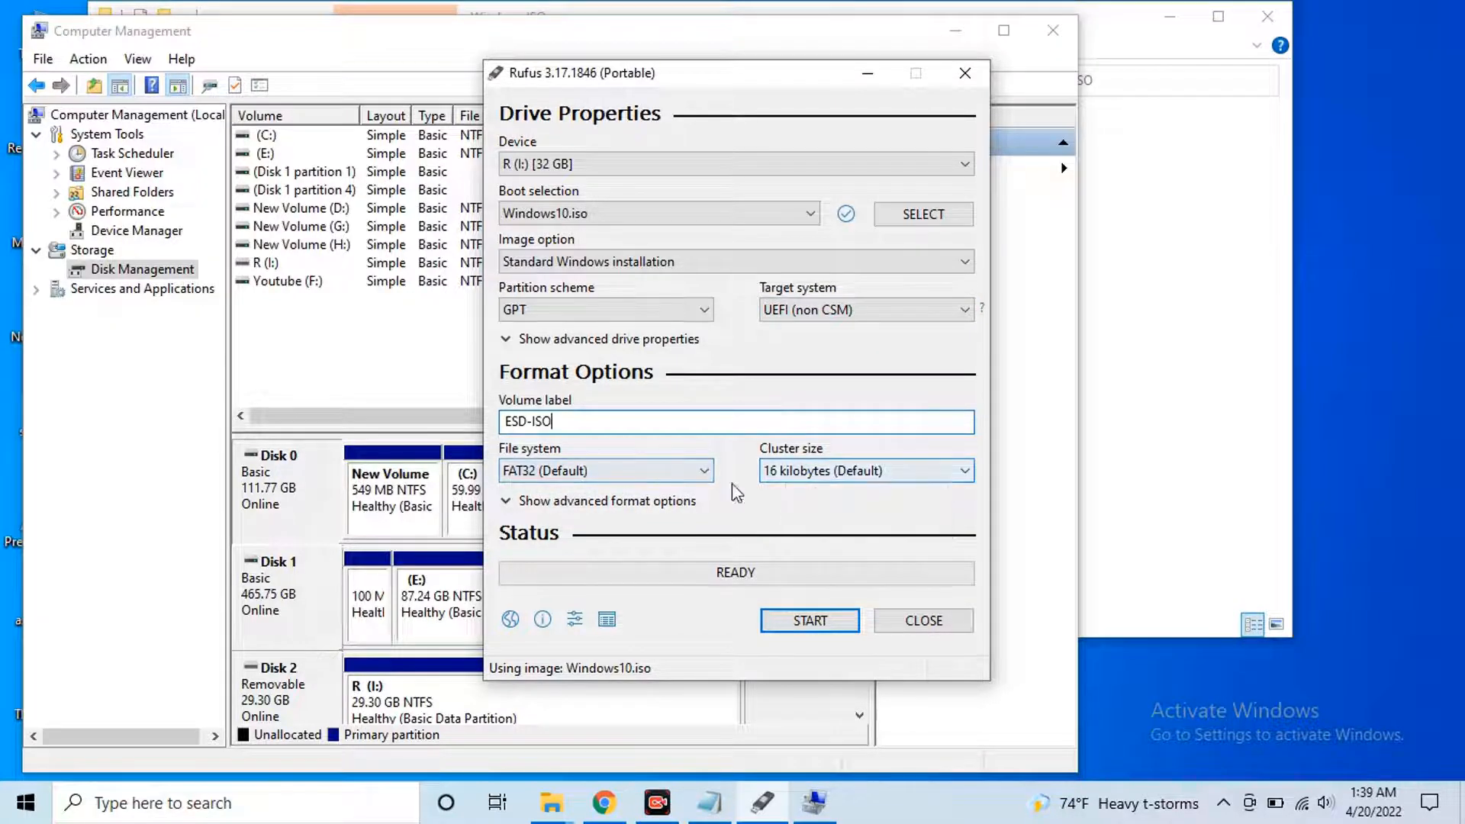
left_click(820, 621)
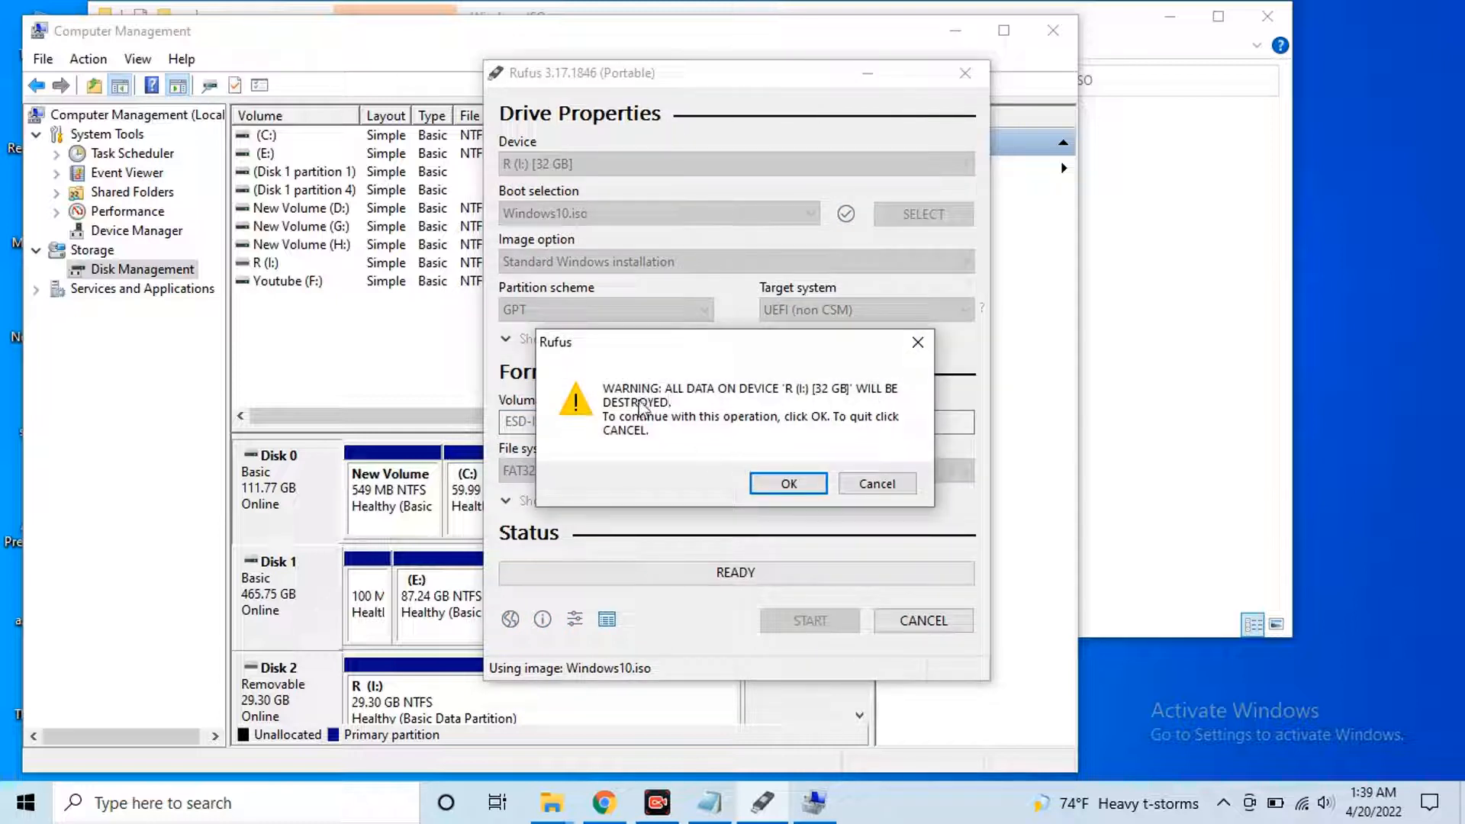
left_click(786, 489)
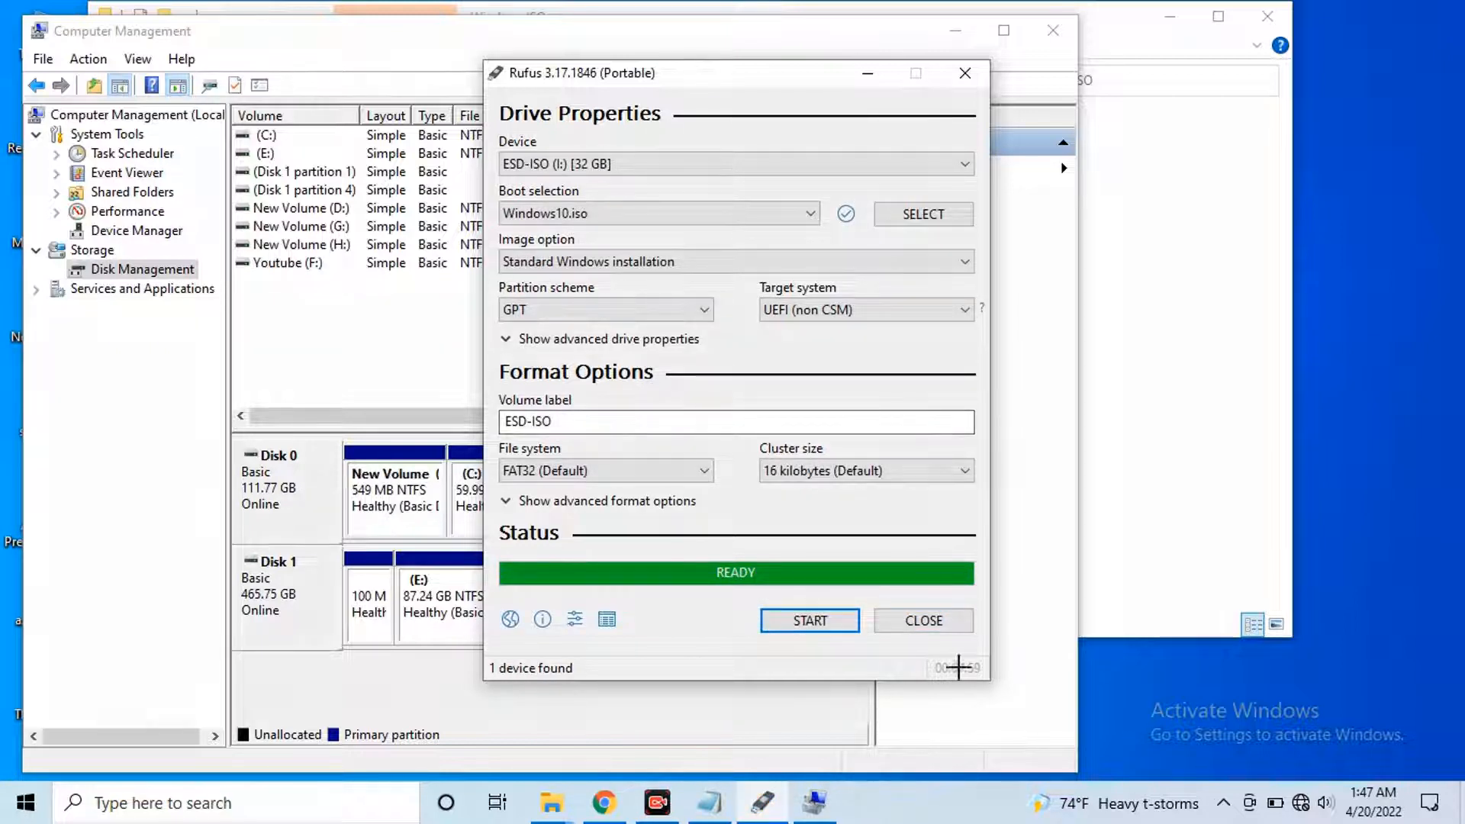
Wait for Rufus to finish writing Windows10.iso until READY shows and the drive reads ESD-ISO (I:) [32 GB]
mouse_move(500, 523)
left_mouse_down()
mouse_move(860, 668)
mouse_move(999, 655)
left_mouse_up()
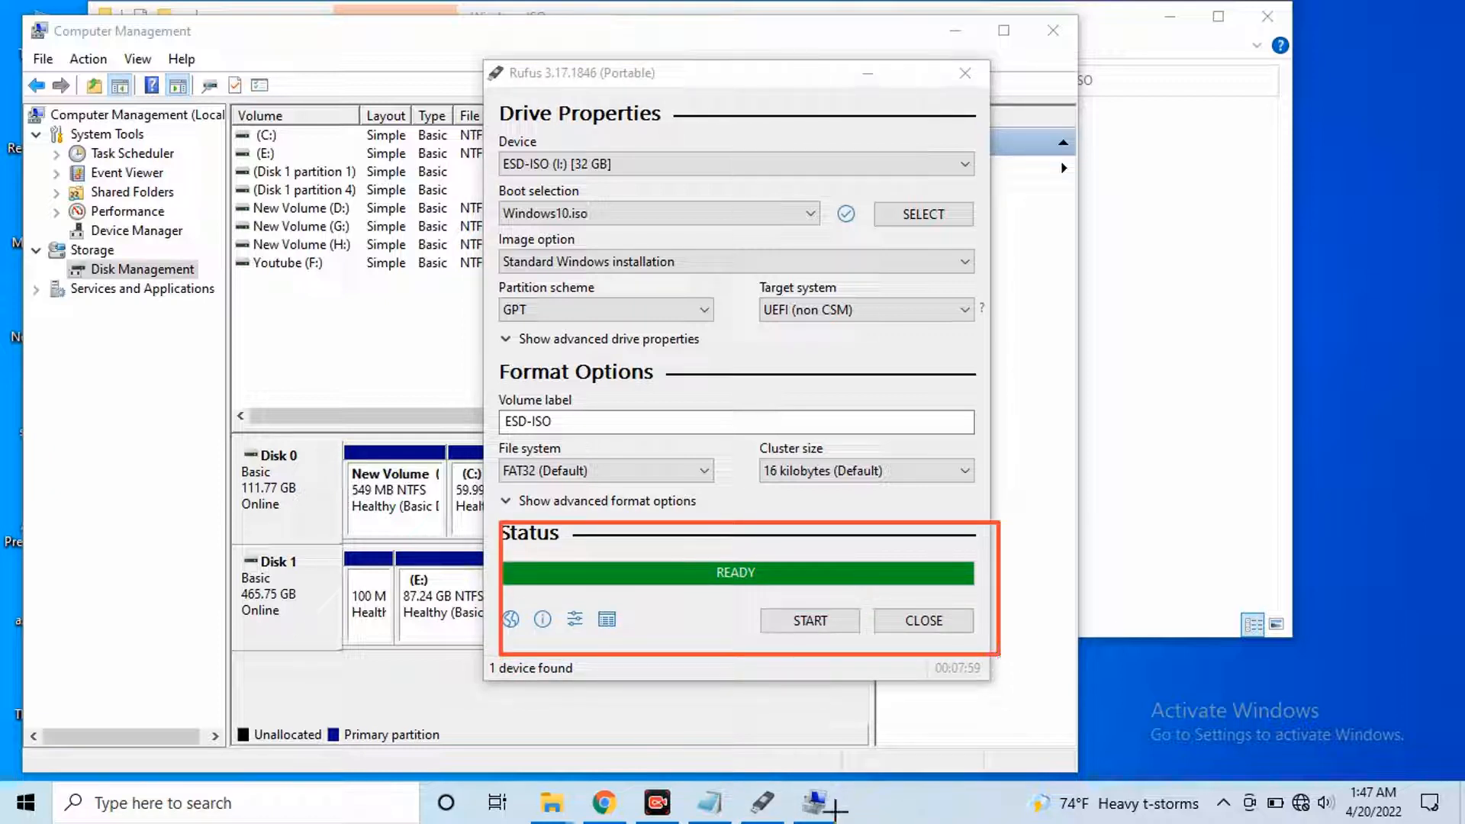
left_click(809, 763)
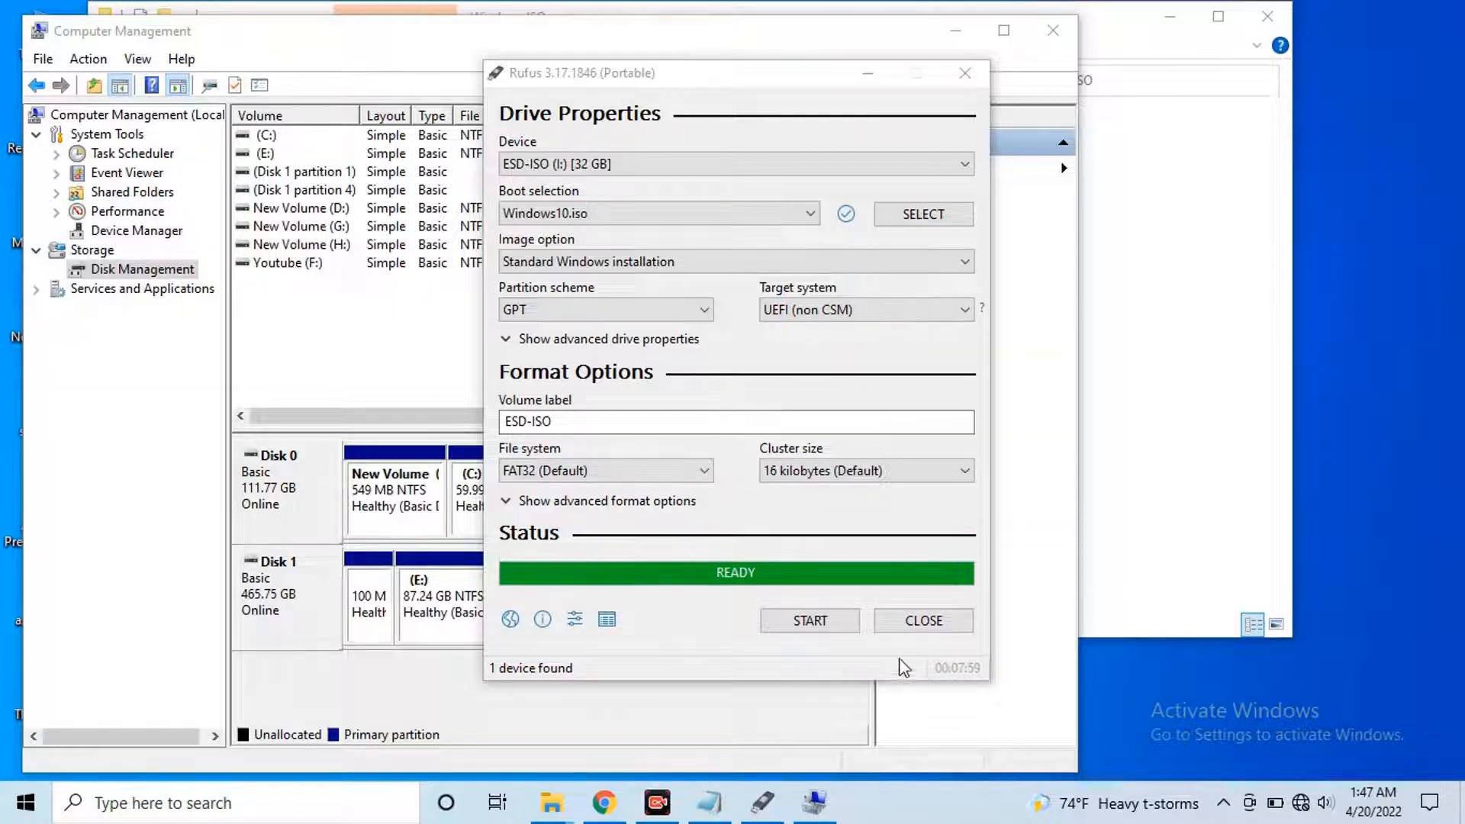
Close Rufus and maximize the Windows ISO folder window showing This PC's drives
left_click(924, 621)
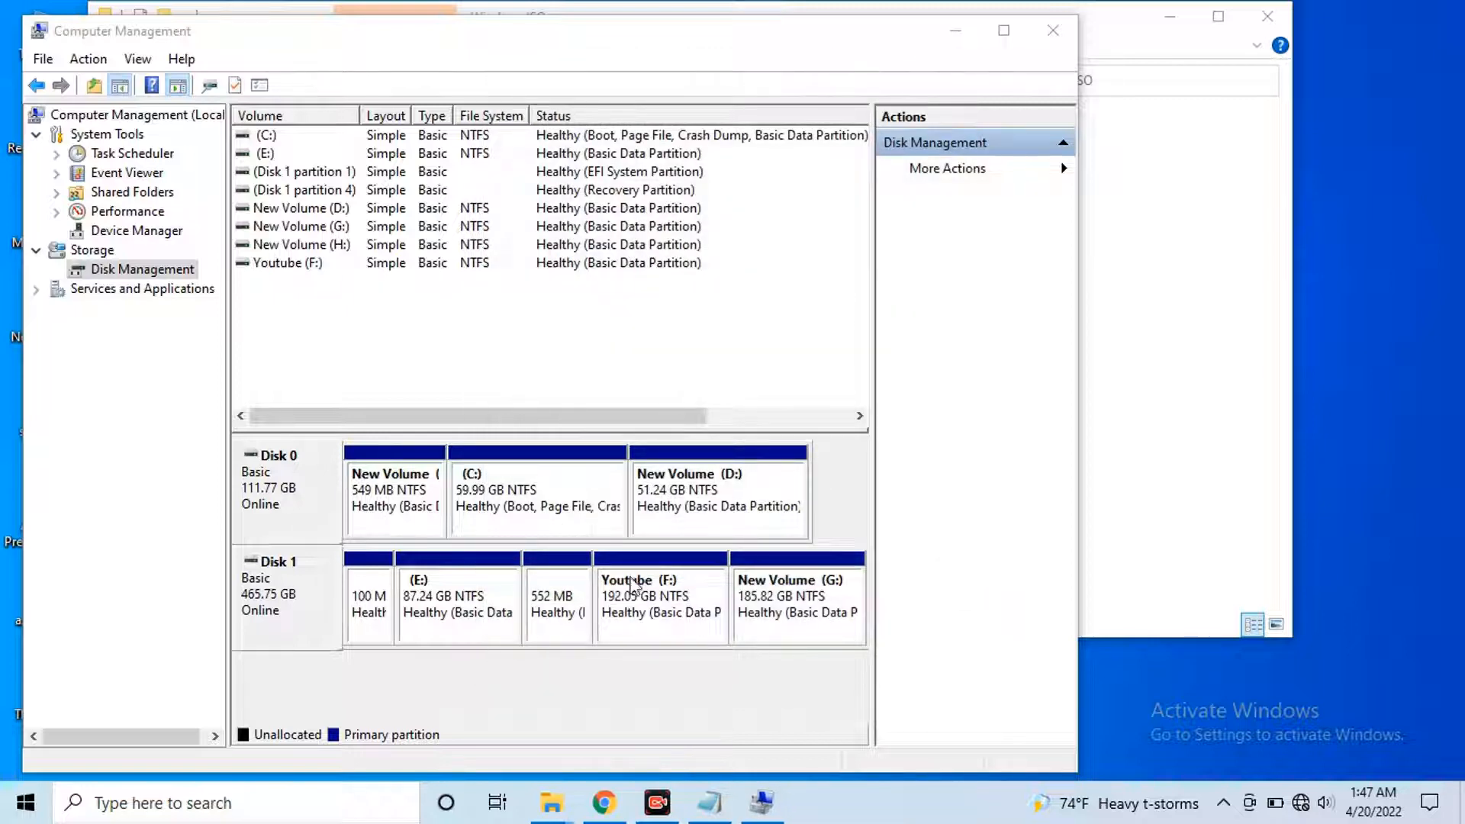
mouse_move(551, 801)
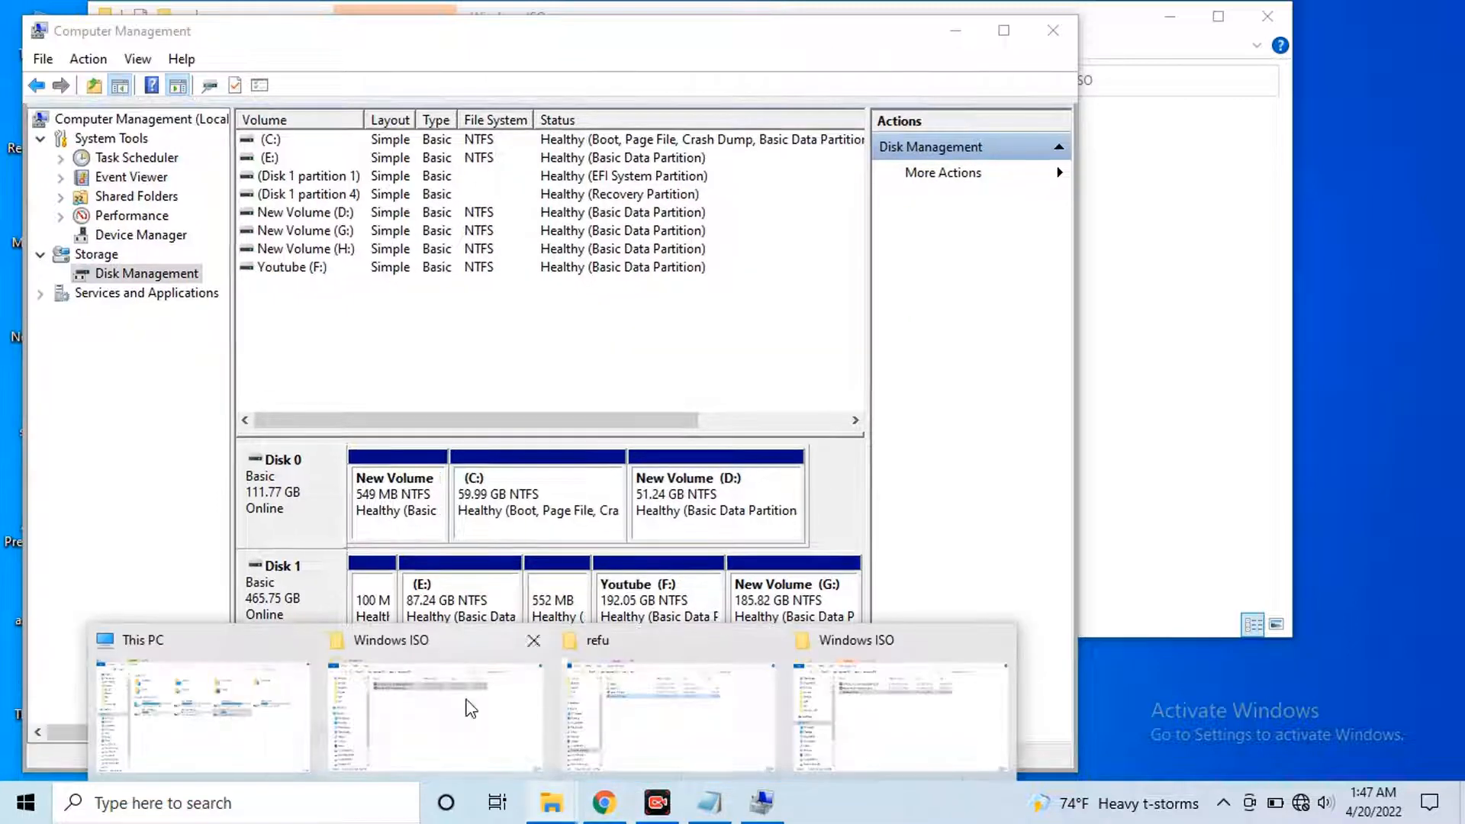
left_click(459, 732)
left_click_drag(273, 253, 427, 2)
left_click(70, 362)
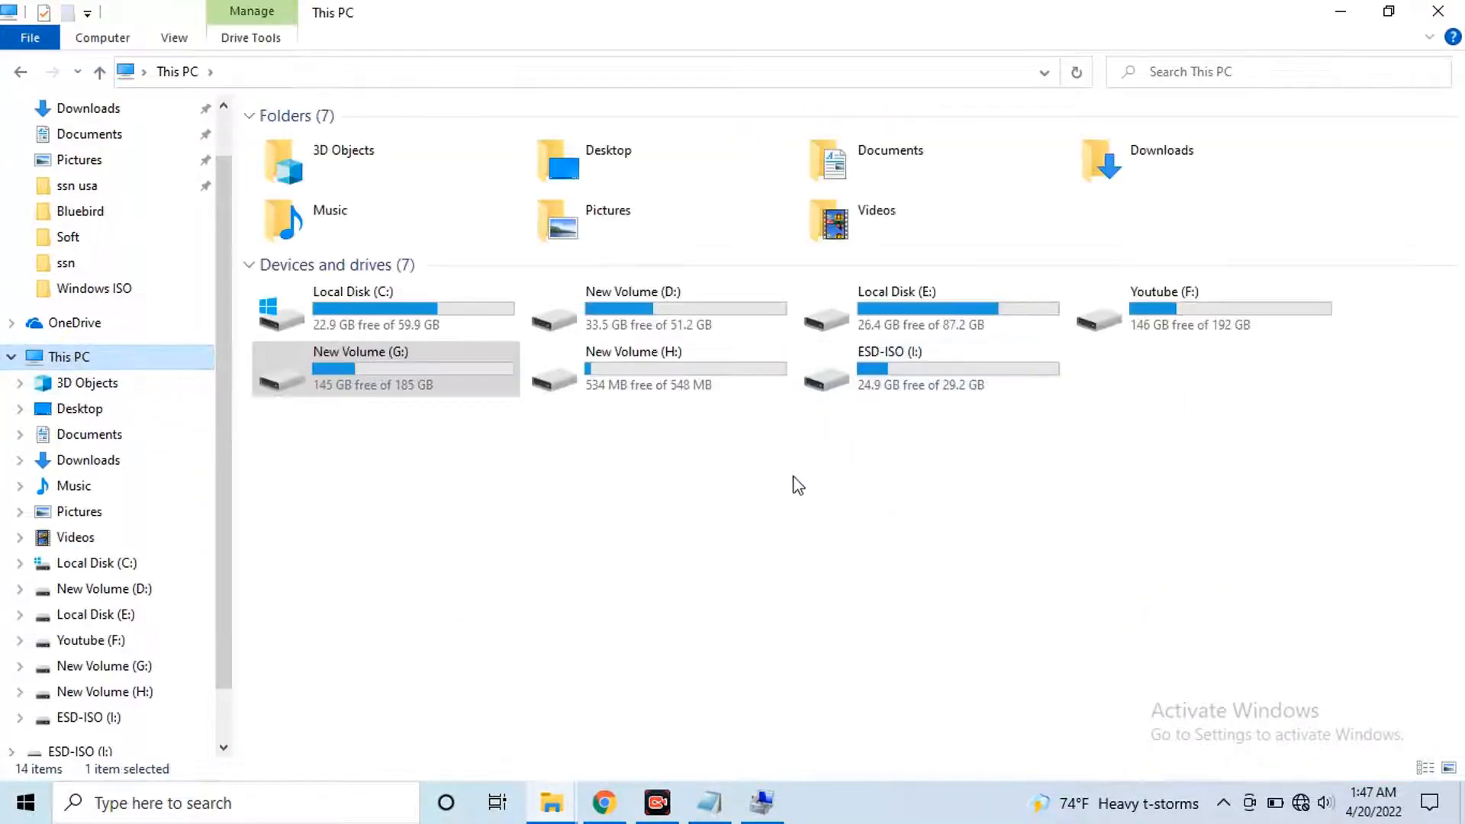
Open ESD-ISO (I:) and inspect its 8 installer files, including bootmgr, bootmgr.efi and sources
left_click(1019, 386)
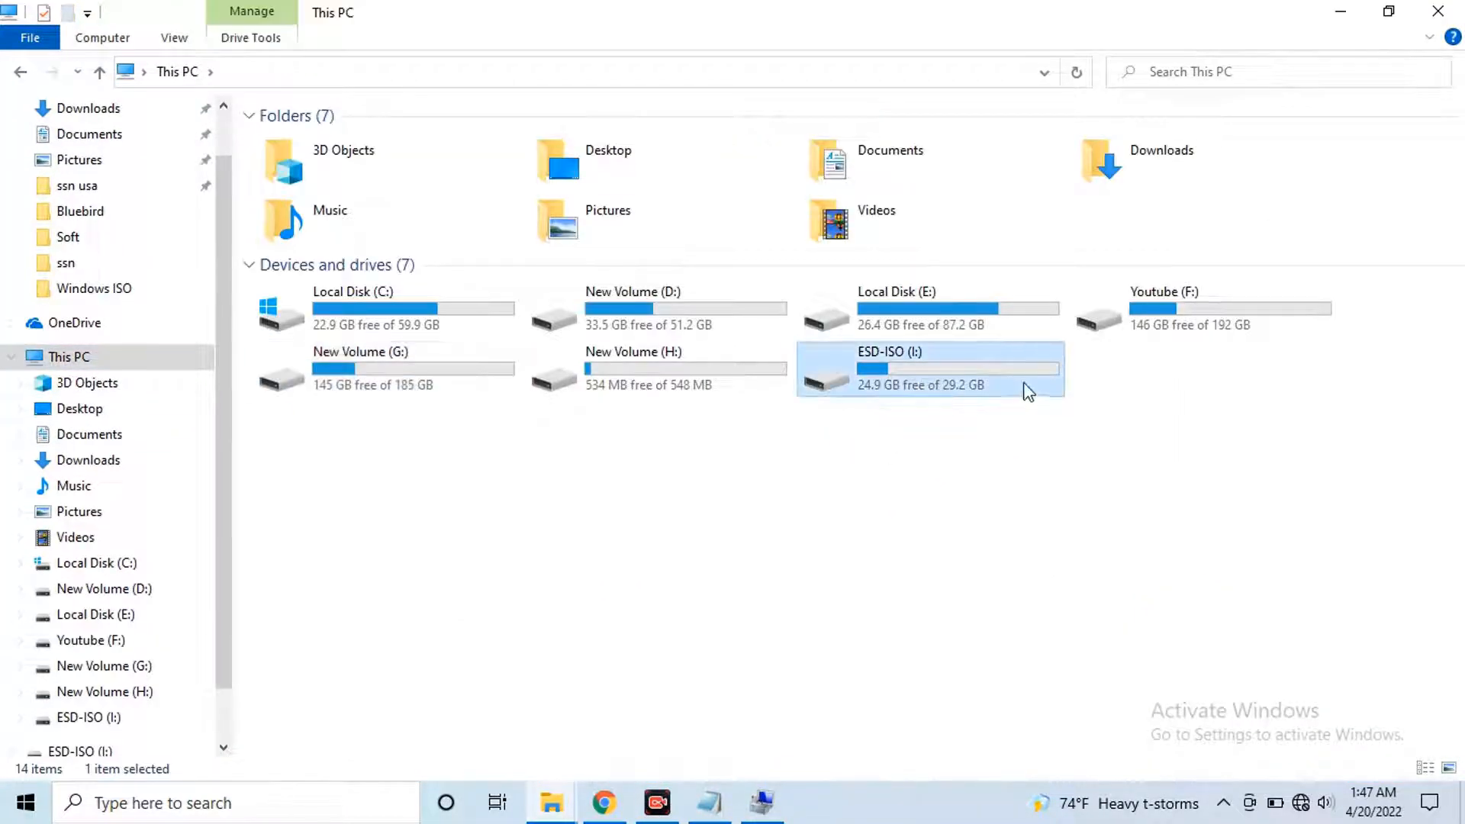
double_click(909, 373)
left_click_drag(924, 454, 647, 589)
left_click_drag(874, 448, 525, 32)
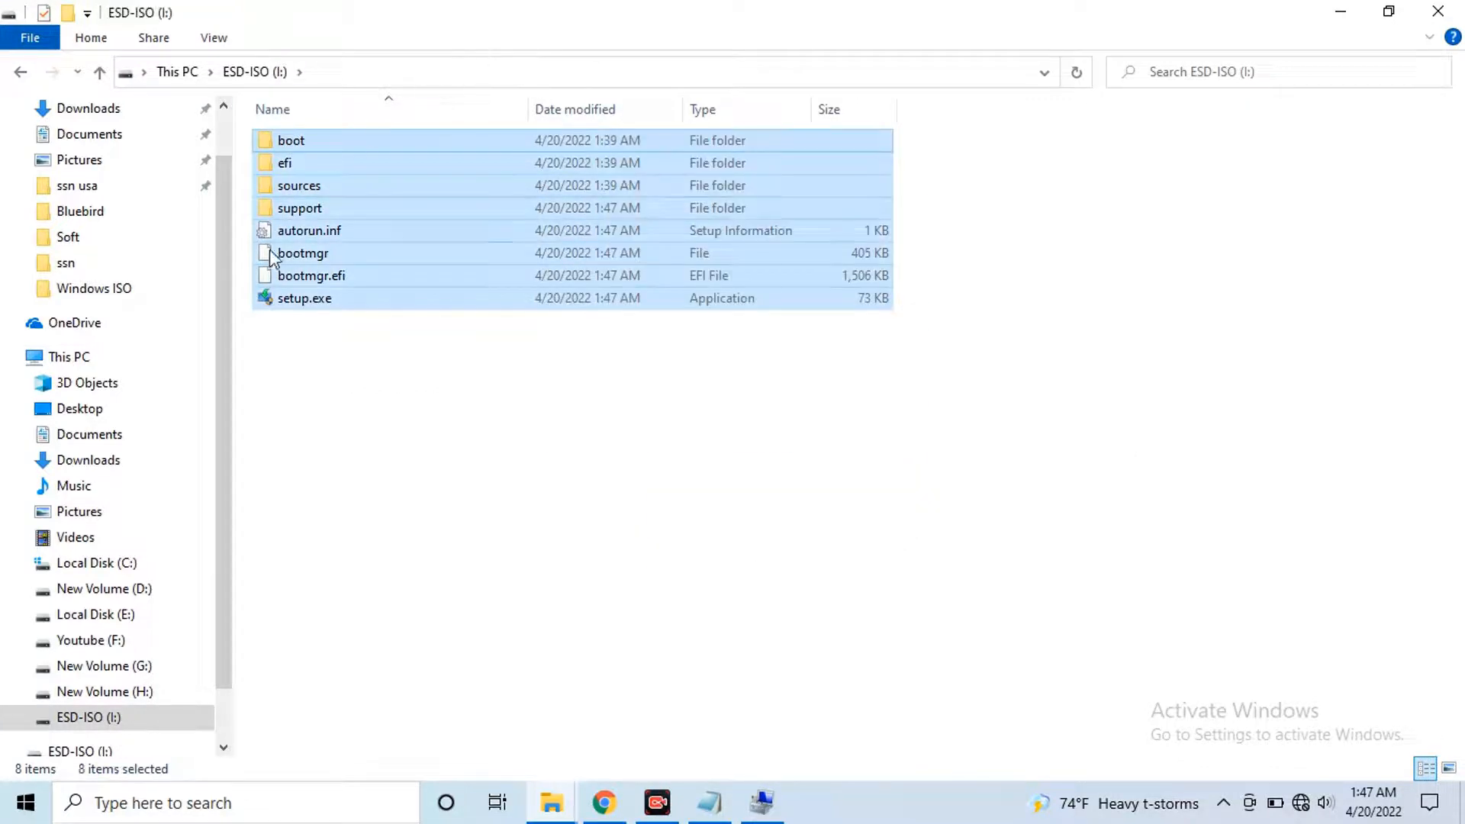
left_click(332, 276)
left_click(348, 253)
left_click(356, 191)
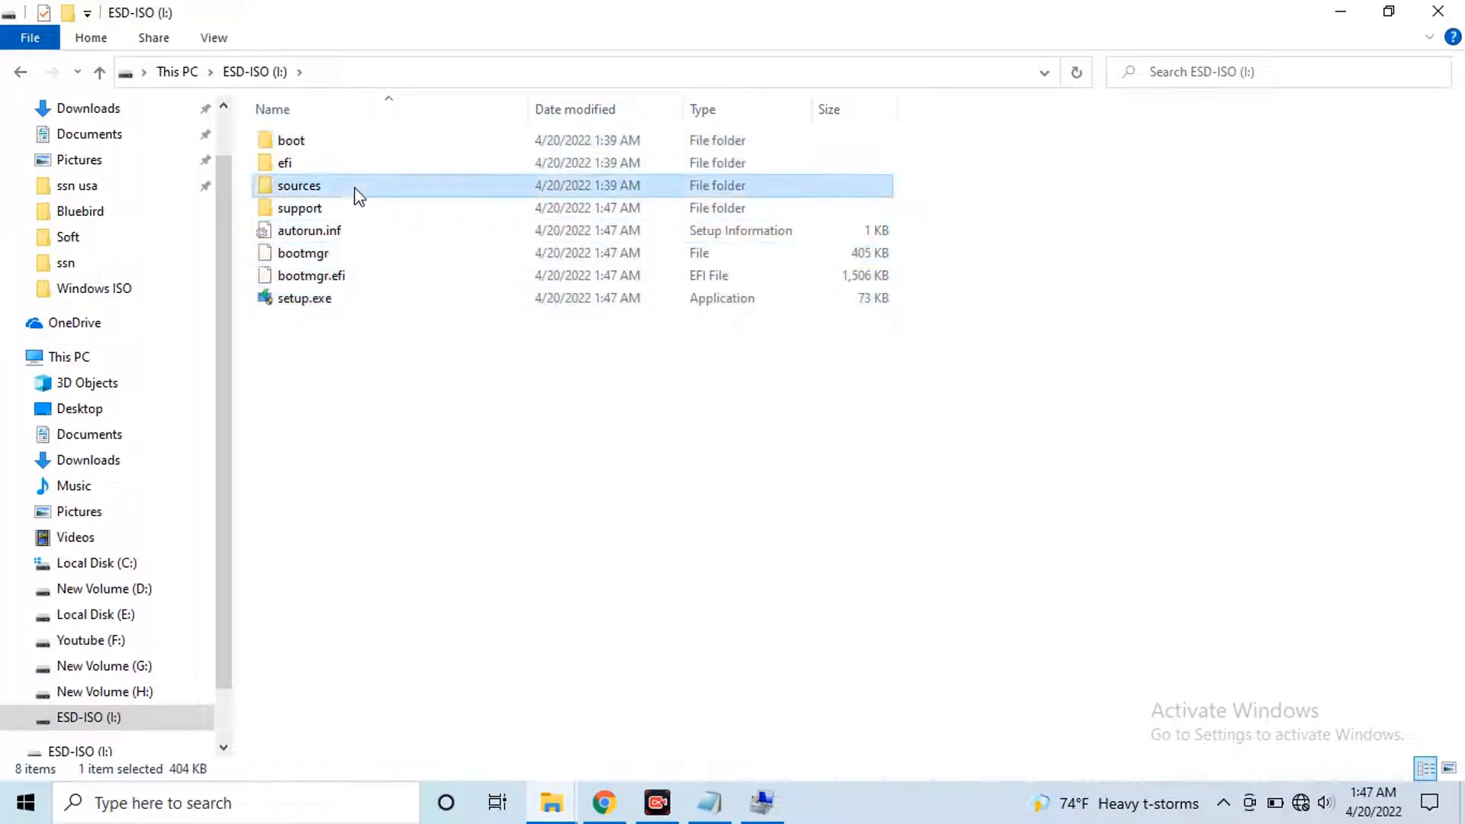
left_click(511, 412)
Return to This PC in the maximized window, showing ESD-ISO (I:) with 24.9 GB free of 29.2 GB
left_click_drag(847, 22, 479, 218)
double_click(500, 204)
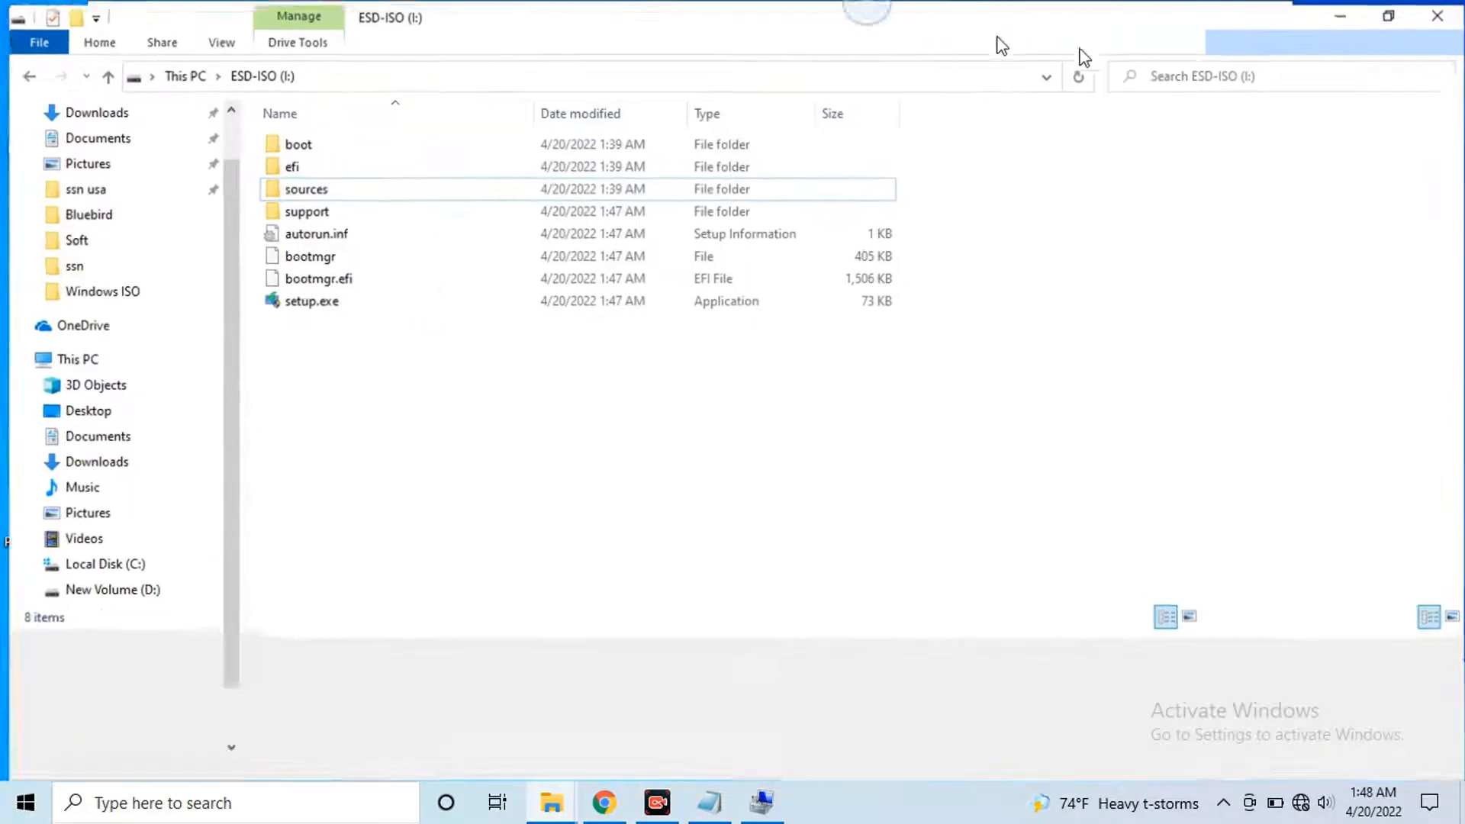
left_click(114, 355)
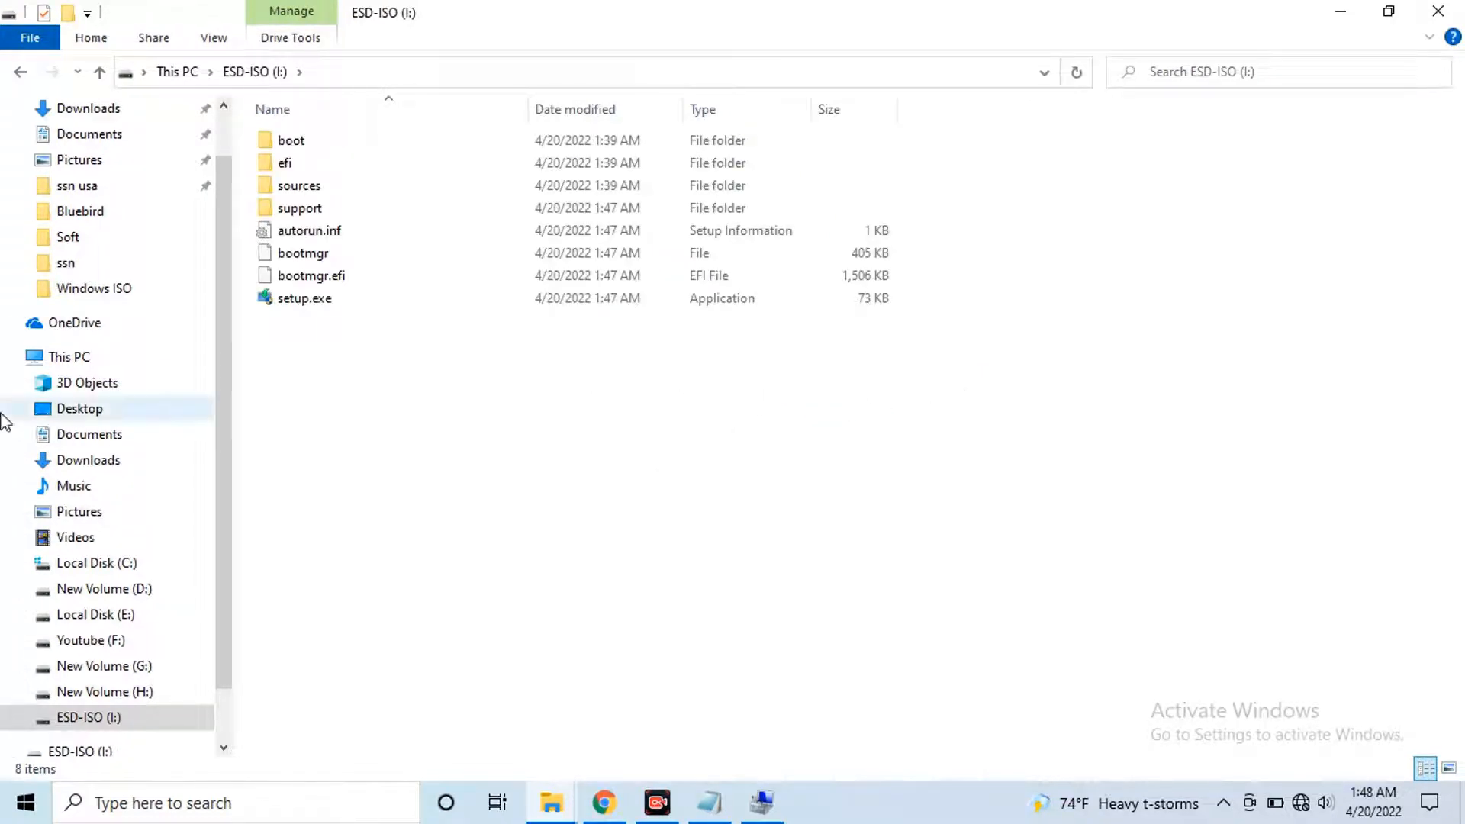
left_click(164, 354)
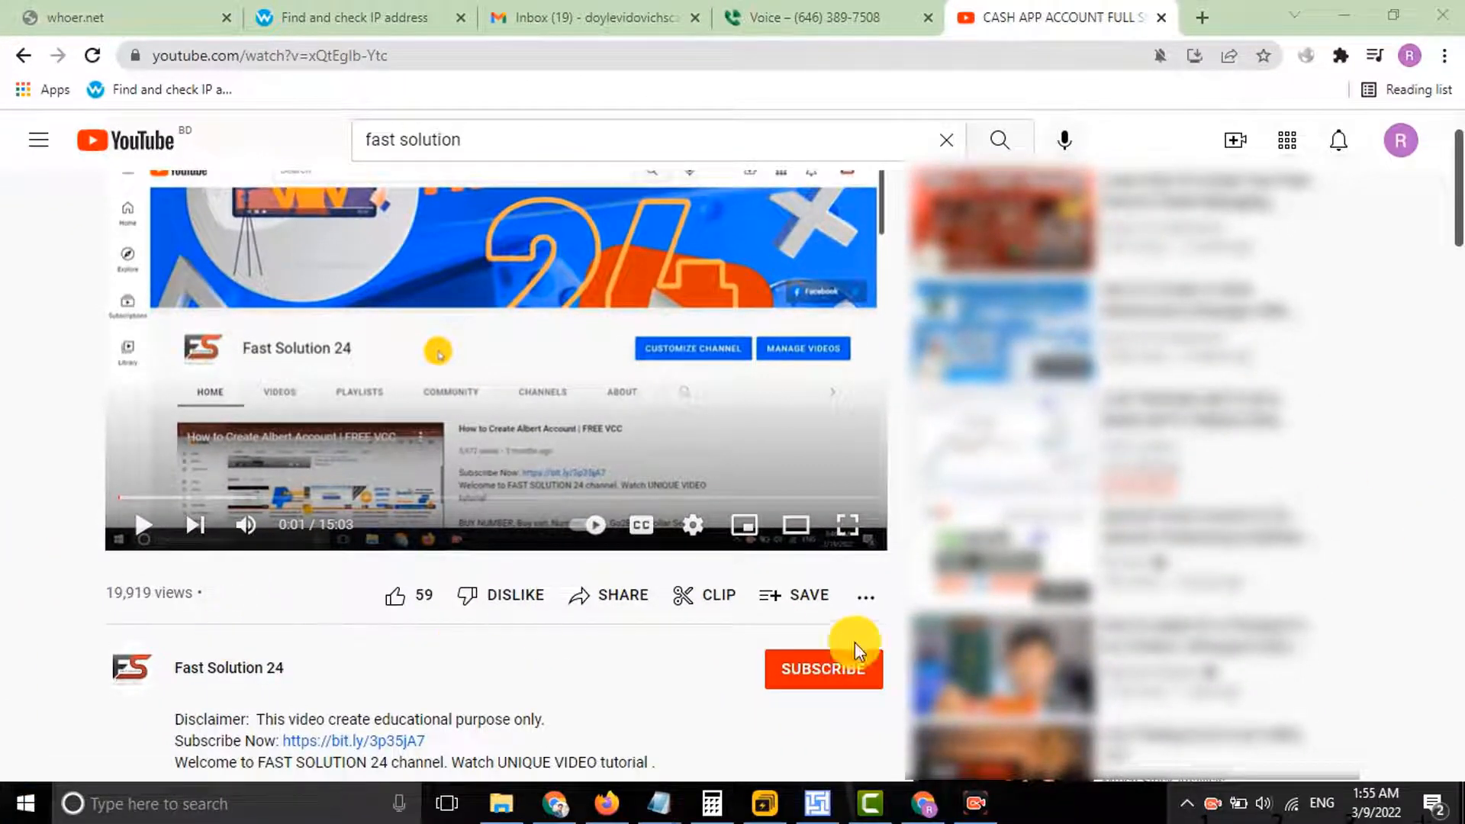
Subscribe to Fast Solution 24 with All notifications on the bell, then like the video
left_click(807, 672)
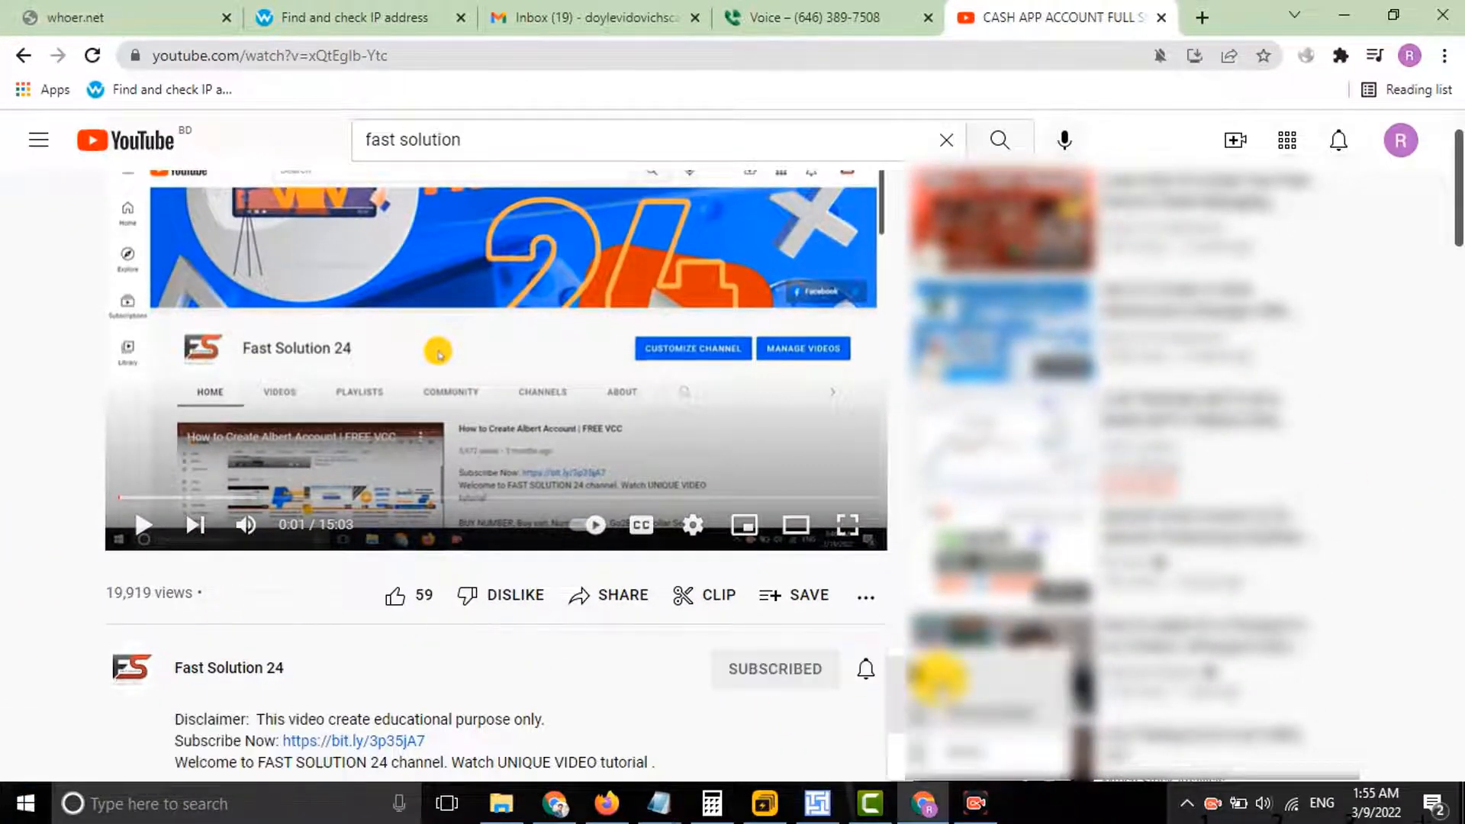
left_click(938, 678)
left_click(395, 603)
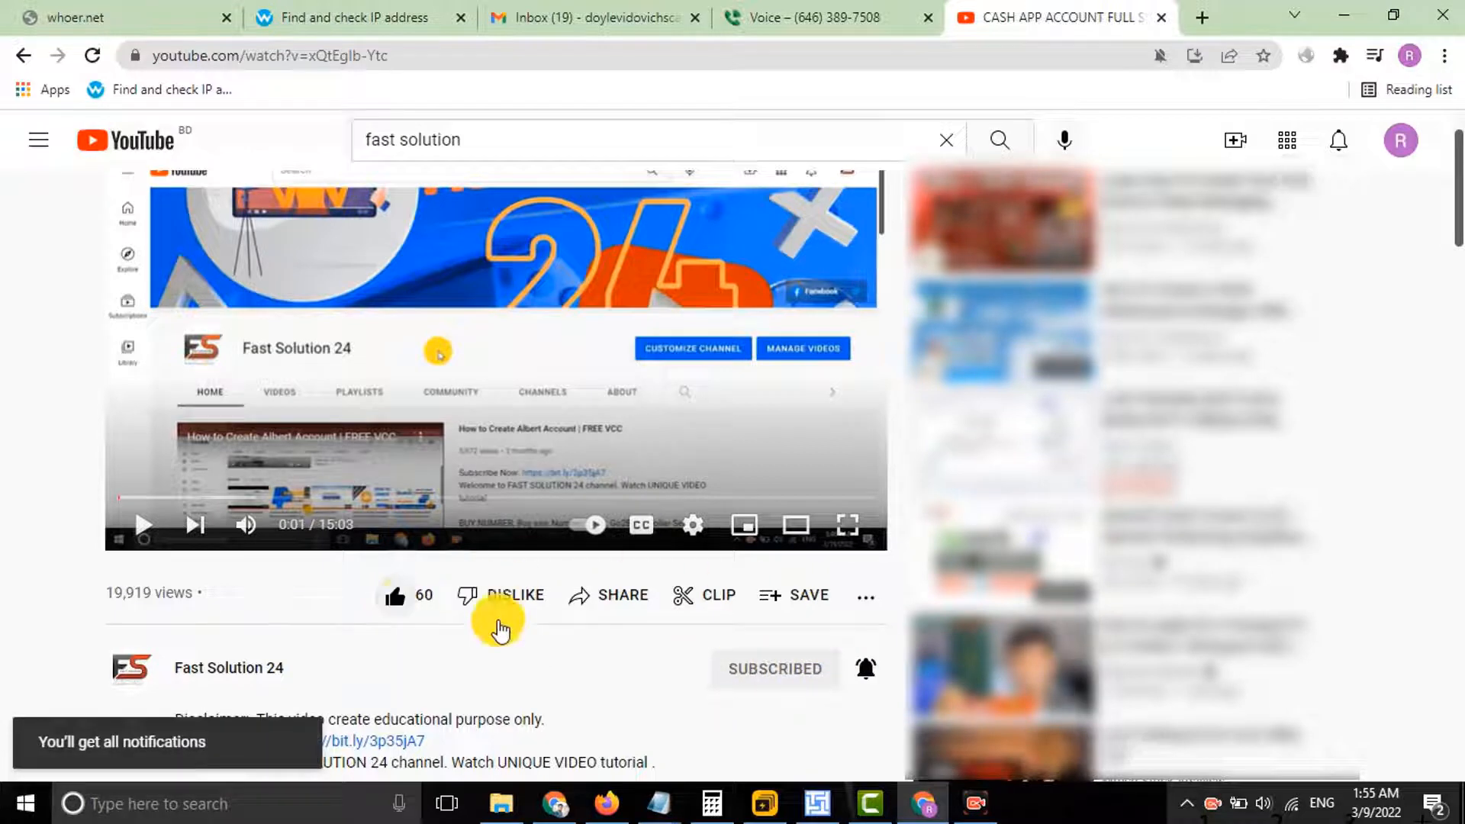